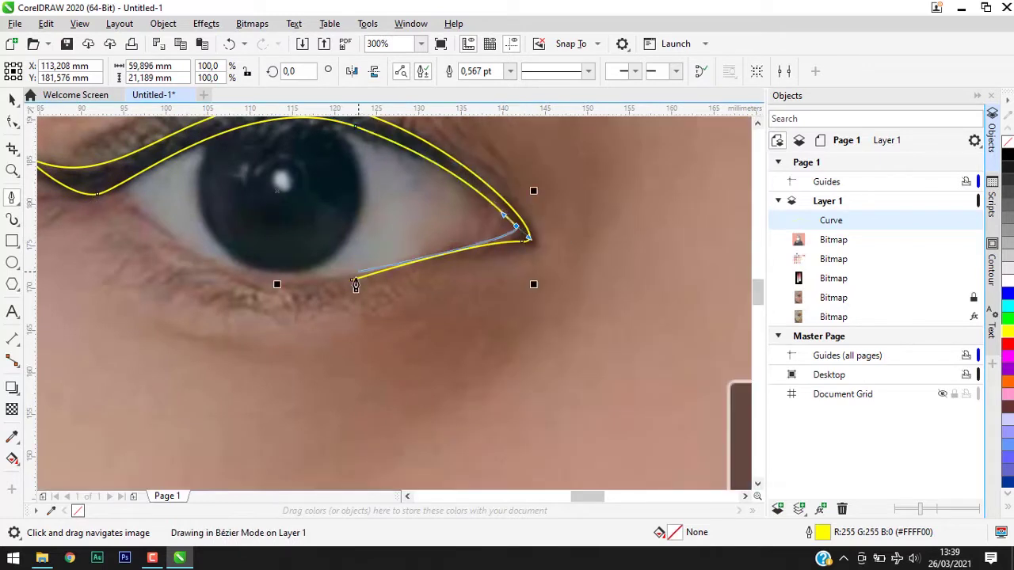
Step: Trace the lower eyelid line and the crease curve above the upper lid
left_click(118, 176)
left_click(214, 265)
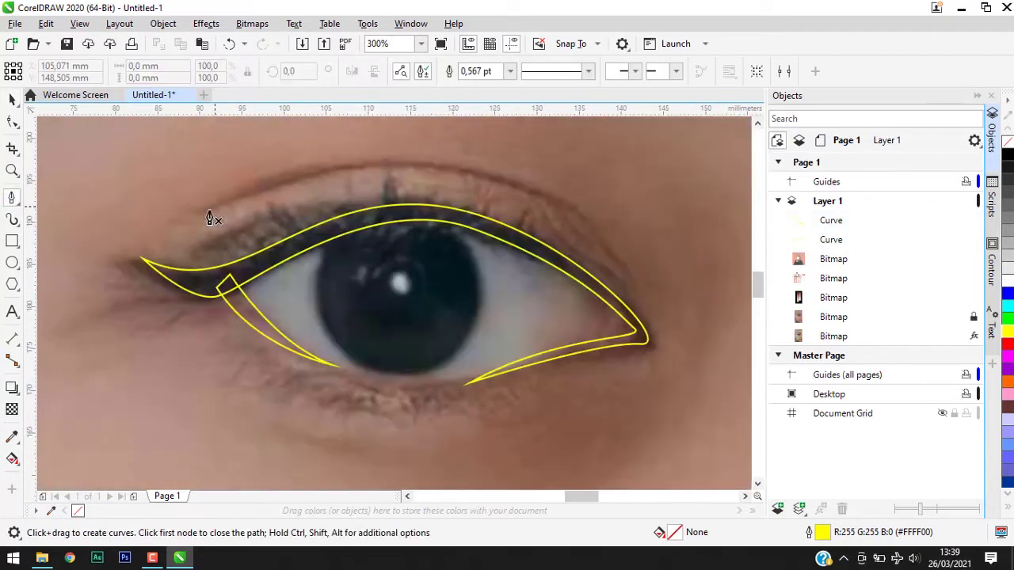
left_click(143, 217)
left_click_drag(520, 211, 657, 283)
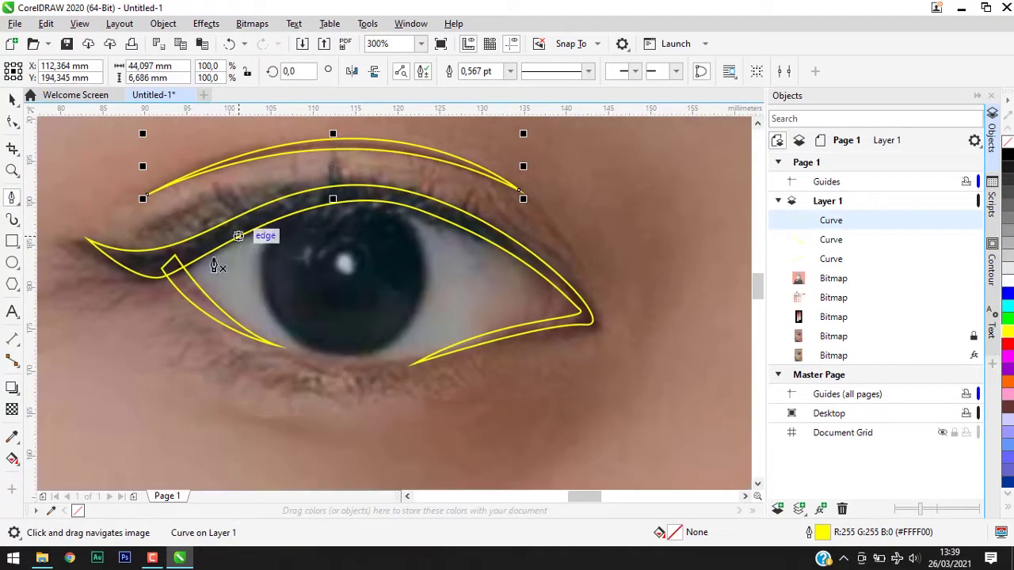
scroll(340, 193, "up", 2)
Step: Draw the individual eyelash strokes curving out from the lid line
left_click(306, 260)
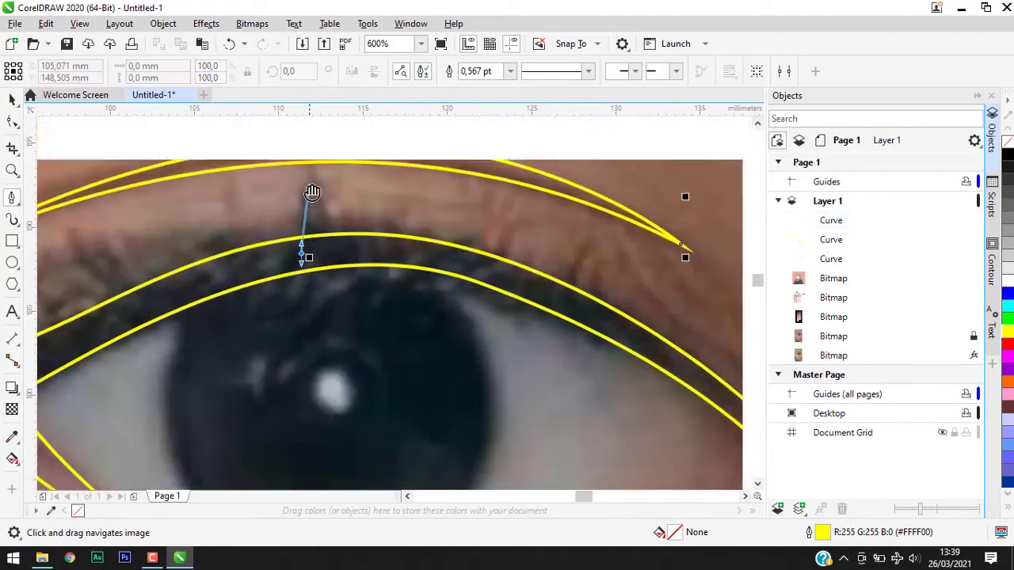
left_click_drag(317, 170, 318, 187)
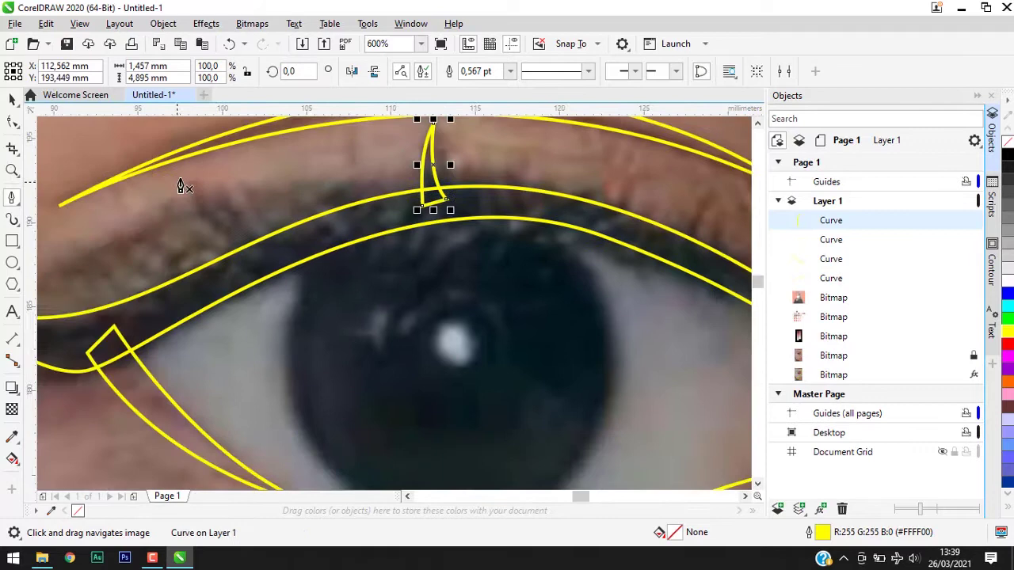
left_click(182, 173)
left_click_drag(232, 258, 257, 264)
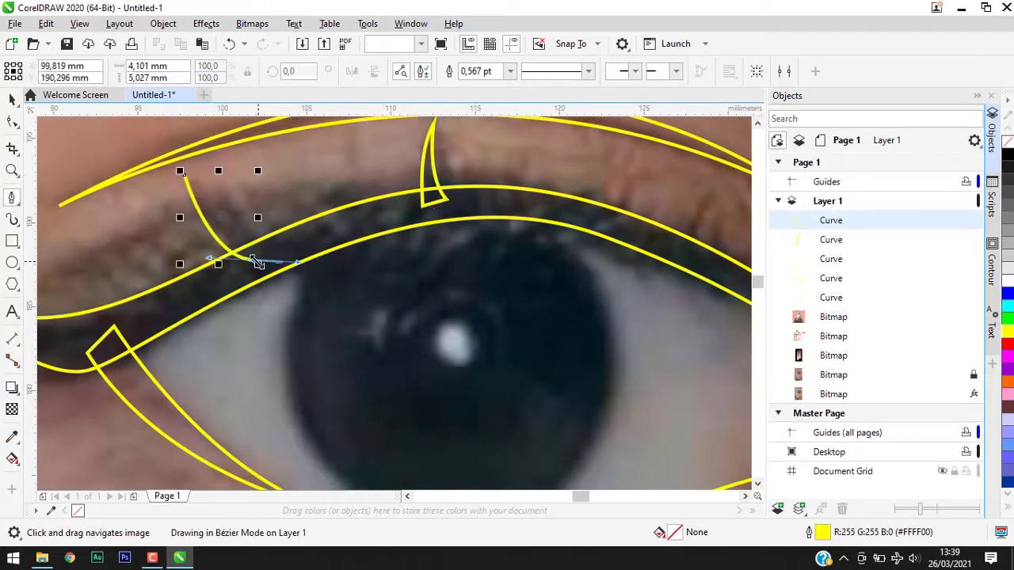
left_click(183, 174)
left_click(251, 176)
left_click_drag(294, 233, 312, 234)
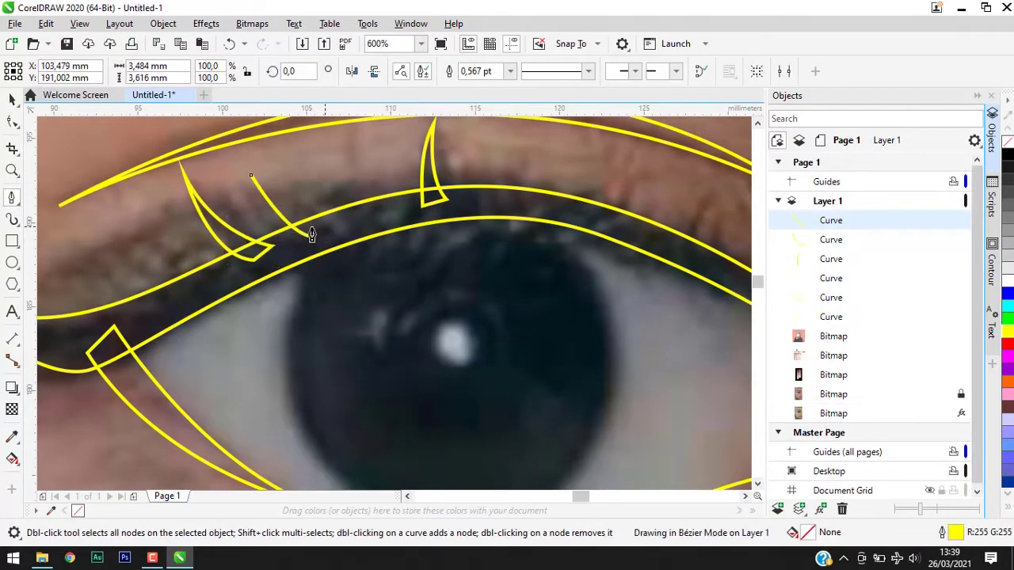
left_click(251, 176)
scroll(385, 180, "down", 3)
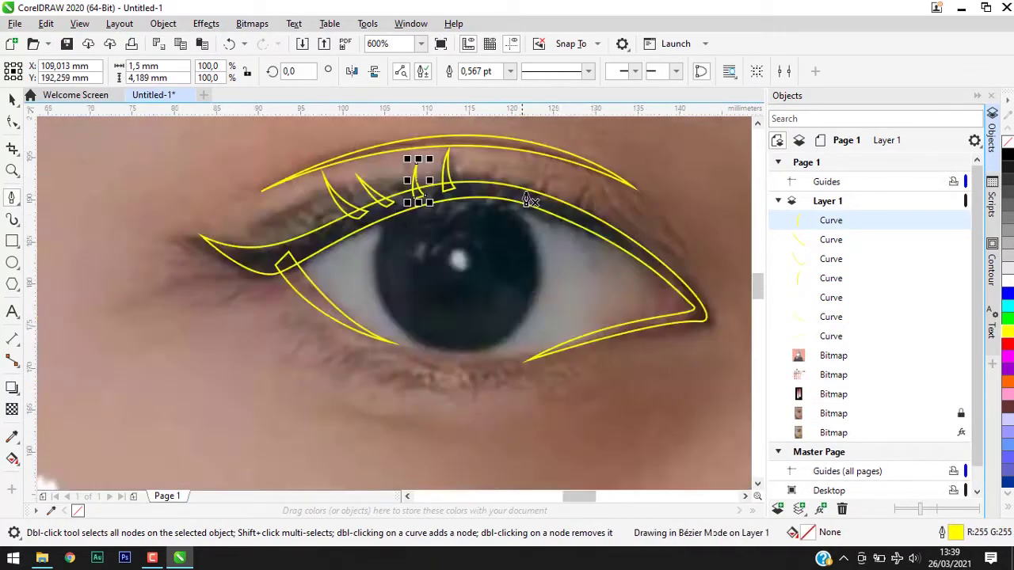
scroll(414, 163, "up", 3)
mouse_move(448, 204)
left_mouse_down()
mouse_move(411, 261)
mouse_move(428, 269)
left_mouse_up()
left_click(331, 168)
left_click_drag(307, 229, 315, 234)
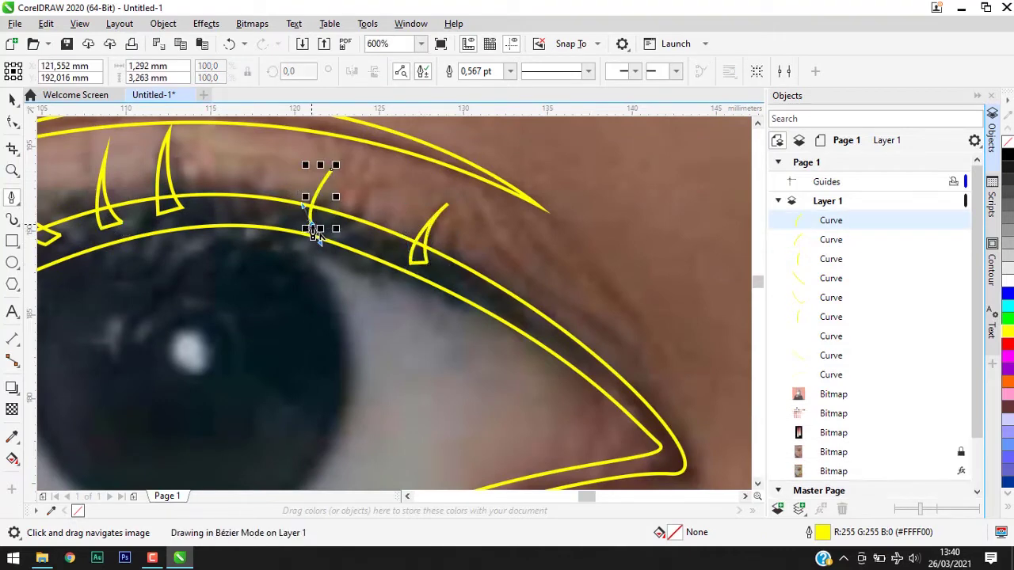
Step: Select the traced lash and lid curves and combine them into one shape
key("space")
scroll(319, 214, "down", 5)
left_click_drag(119, 316, 464, 158)
left_click(468, 71)
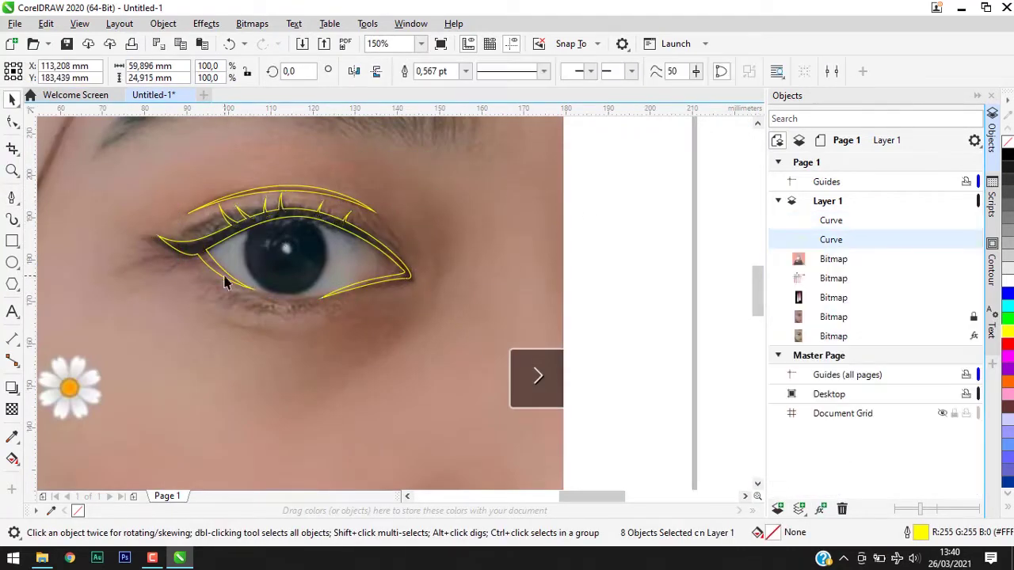
scroll(348, 222, "up", 3)
left_click(12, 197)
scroll(565, 283, "up", 2)
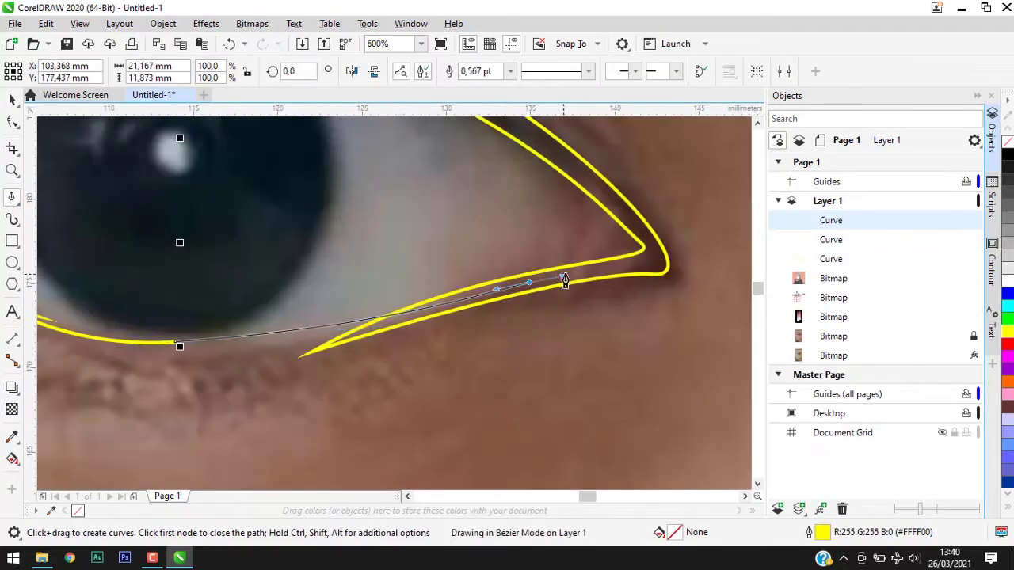
scroll(633, 238, "down", 2)
Step: Extend the lower-lid line to the eye corner and draw a small outer-corner triangle
left_click_drag(634, 238, 605, 297)
left_click(605, 297)
scroll(606, 297, "up", 2)
left_click(570, 412)
left_click(584, 285)
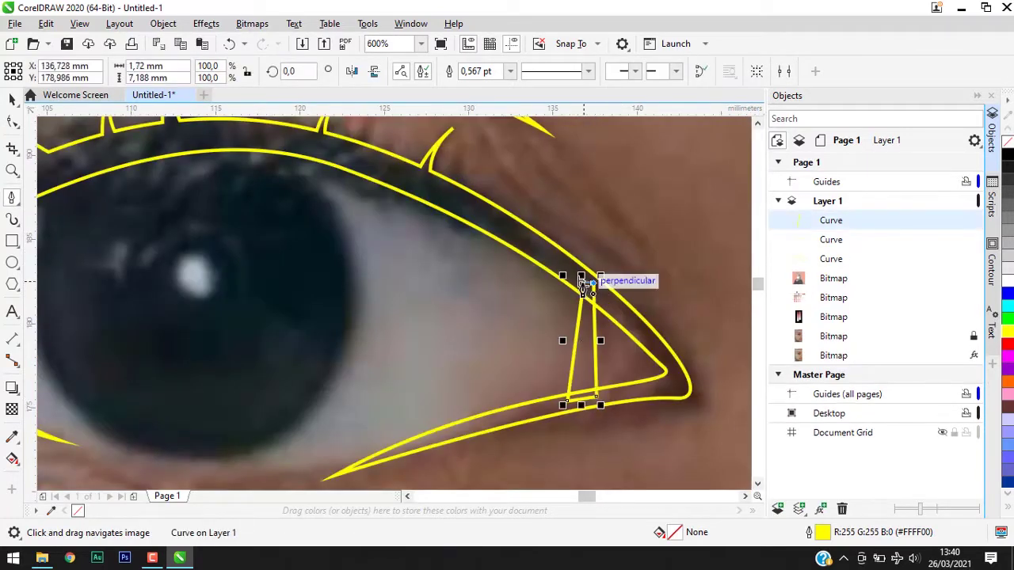
key("space")
Step: Add a node along the lower-lid curve to finish the eye outlines
scroll(473, 277, "down", 3)
scroll(435, 306, "up", 2)
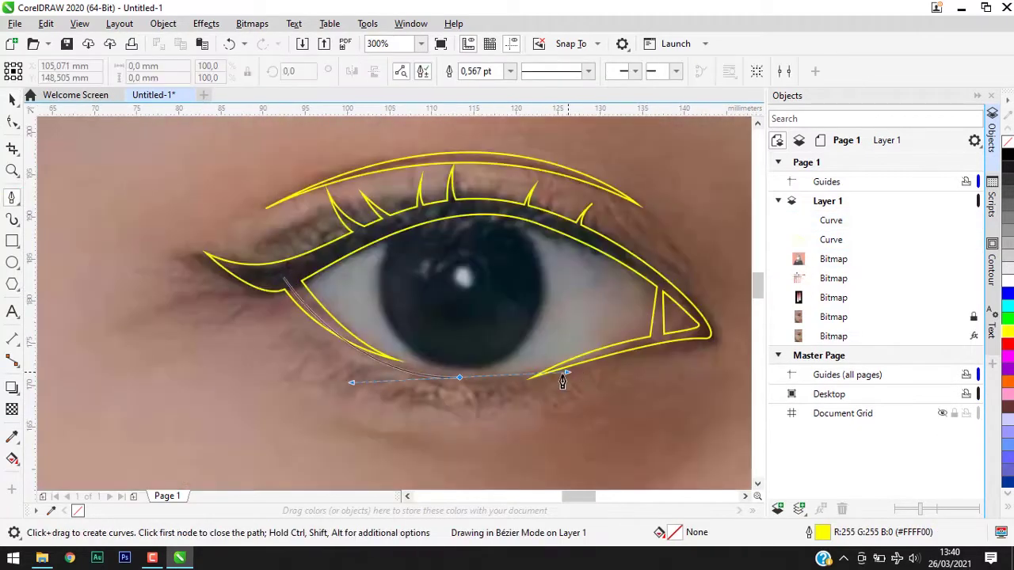
scroll(563, 382, "up", 2)
left_click(373, 338)
scroll(433, 210, "down", 2)
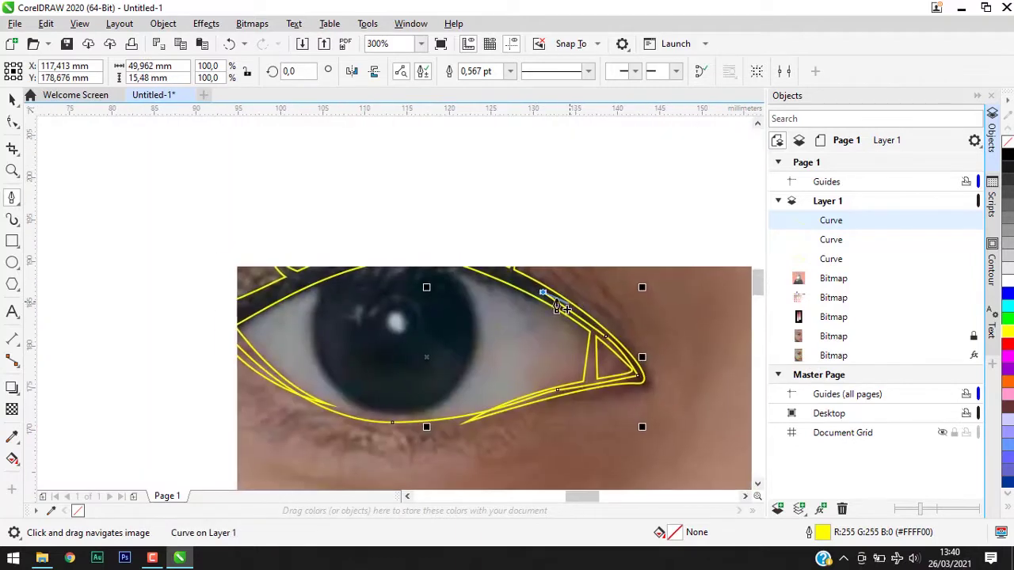
scroll(348, 306, "down", 2)
key("space")
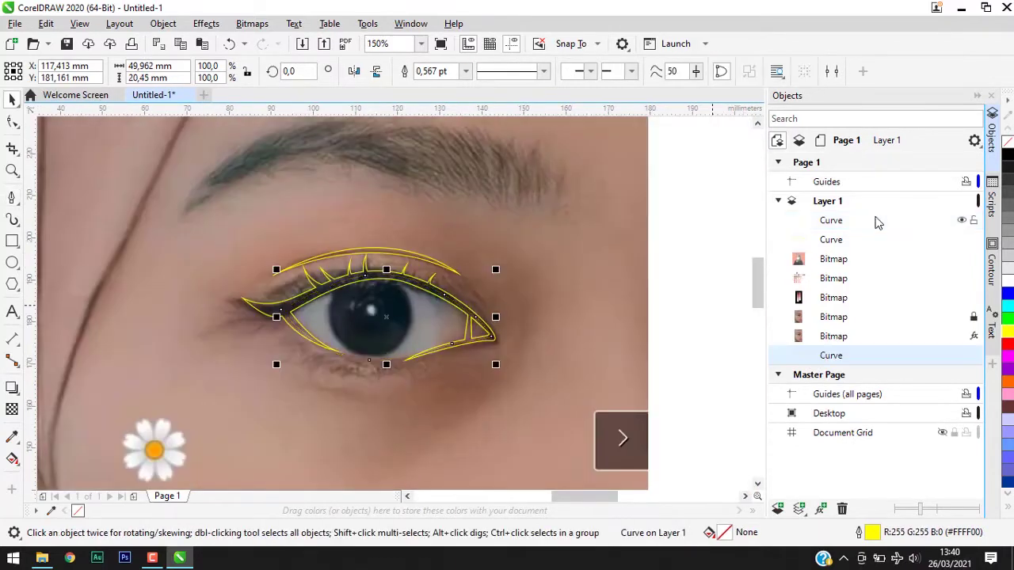
key("Escape")
scroll(469, 211, "up", 2)
key("space")
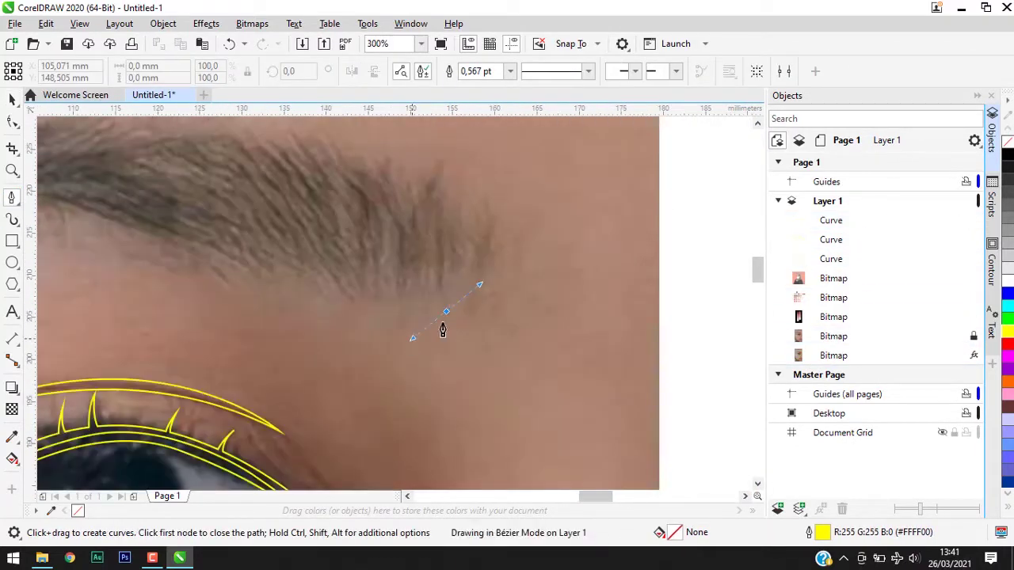
Step: Draw three thin hair strokes at the eyebrow's outer tail
left_click_drag(441, 328, 464, 193)
mouse_move(455, 273)
left_mouse_down()
mouse_move(425, 309)
mouse_move(447, 310)
left_mouse_up()
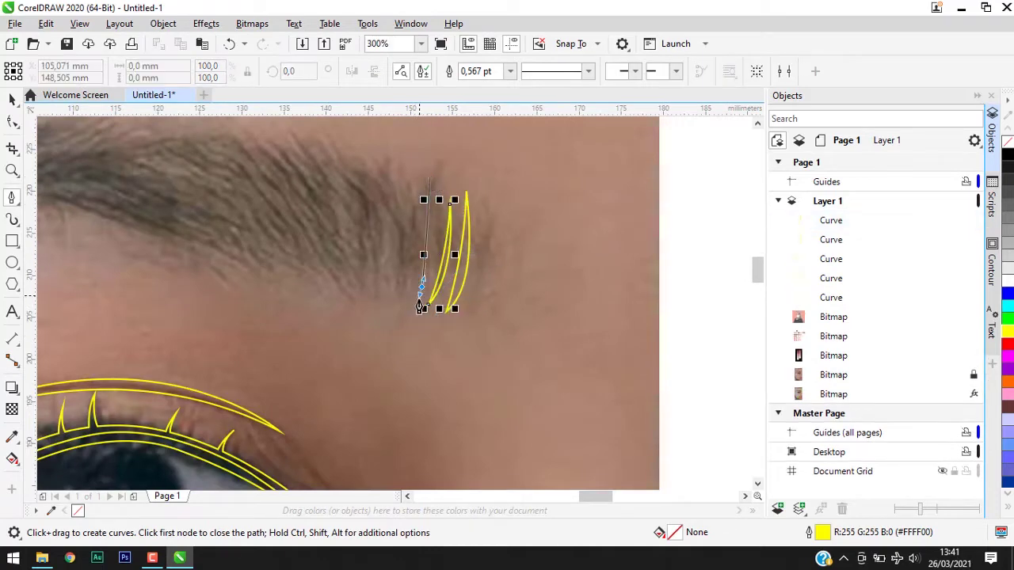
left_click_drag(432, 172, 421, 287)
mouse_move(409, 168)
left_mouse_down()
mouse_move(401, 304)
mouse_move(386, 256)
left_mouse_up()
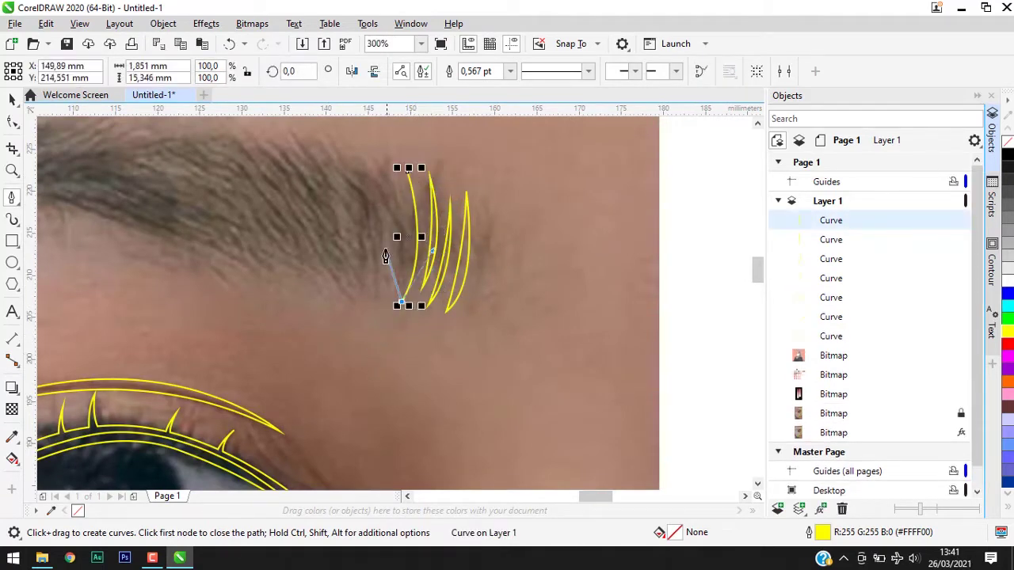
Step: Trace the jagged brow outline along its lower and upper edges, undoing the last node
left_click_drag(204, 244, 448, 290)
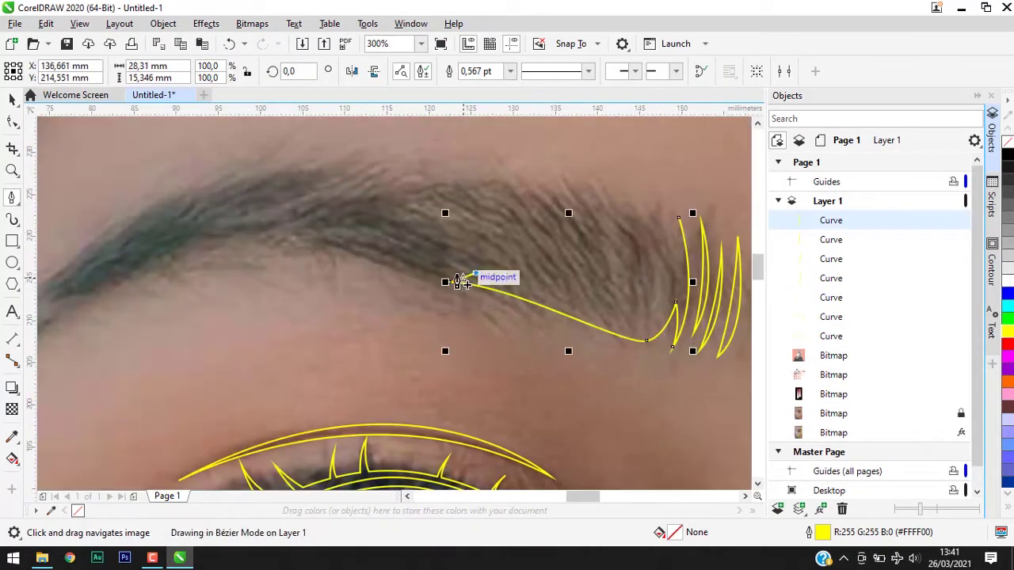
left_click_drag(64, 341, 433, 227)
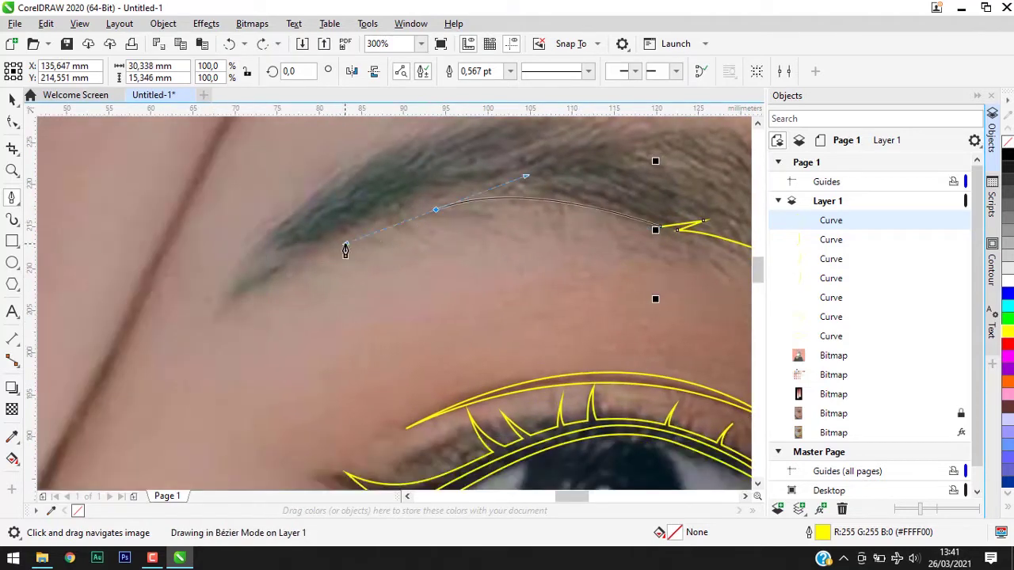
left_click(206, 323)
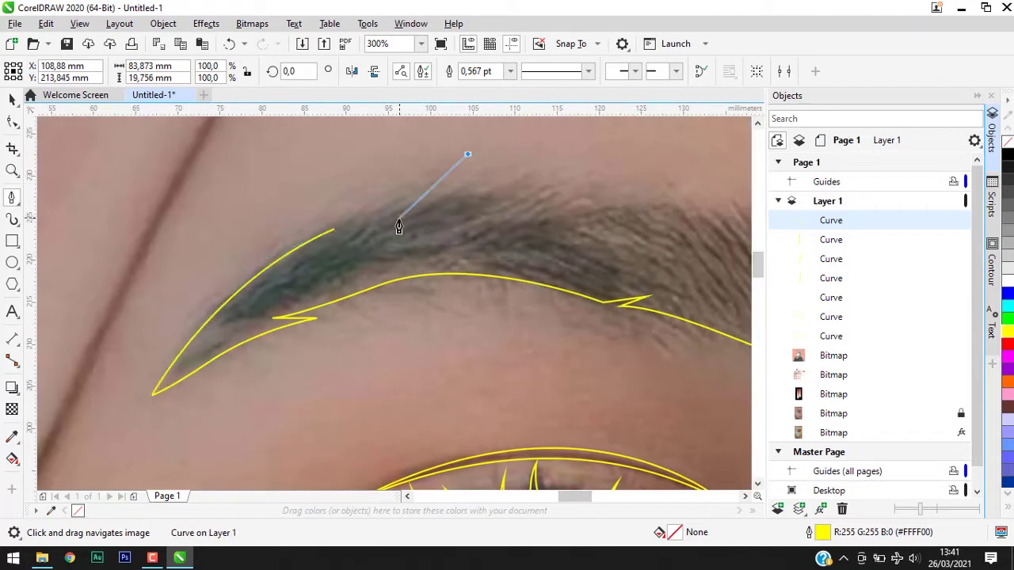
left_click_drag(556, 245, 573, 258)
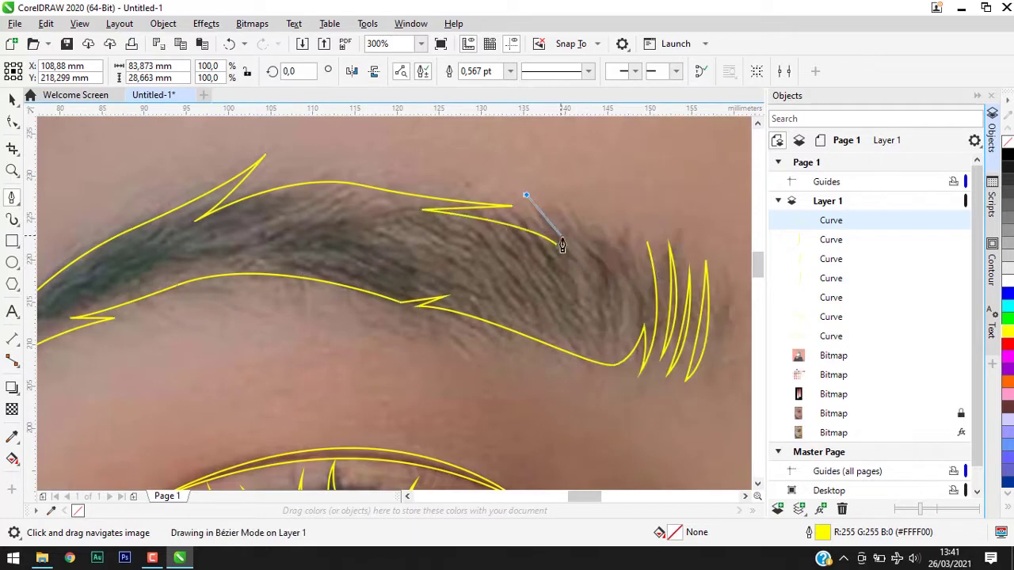
key("ctrl+z")
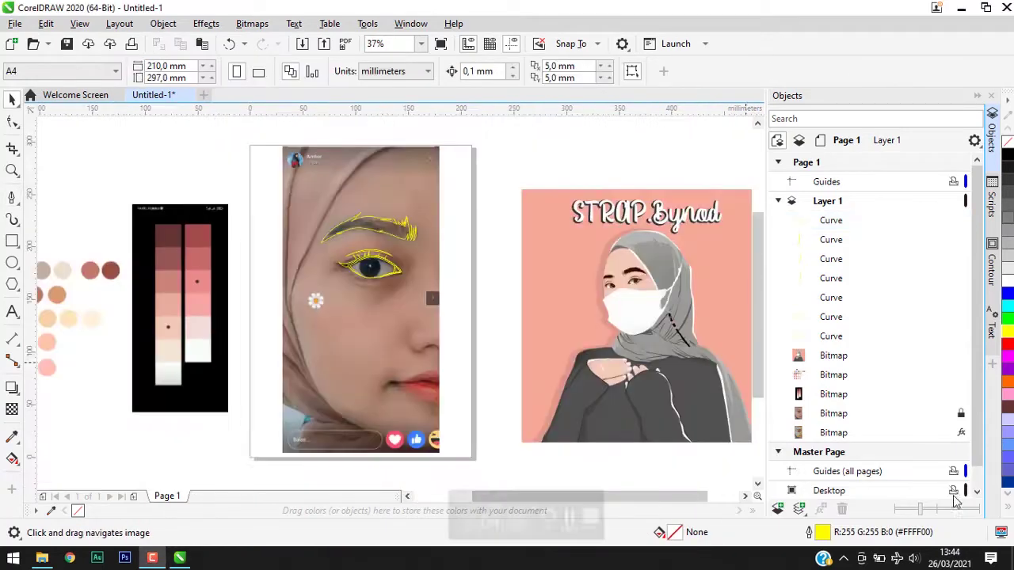
Step: Draw a 30 x 30 circle over the iris and fit it to the iris edge
left_click(13, 261)
scroll(374, 266, "up", 2)
scroll(374, 266, "up", 3)
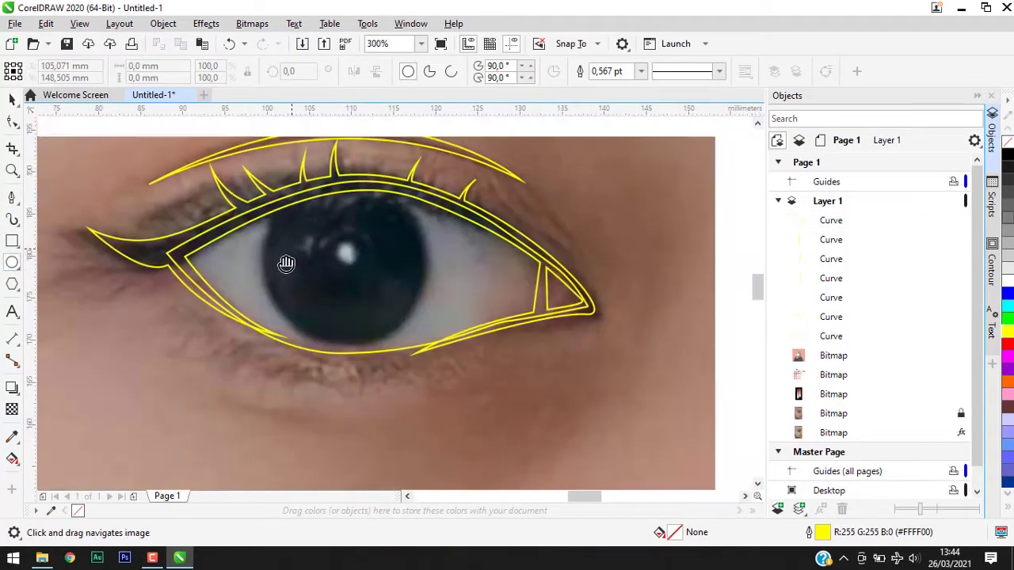
mouse_move(125, 179)
left_mouse_down()
mouse_move(400, 300)
mouse_move(466, 402)
mouse_move(373, 296)
left_mouse_up()
type("30")
key("Tab")
type("30")
key("Return")
key("space")
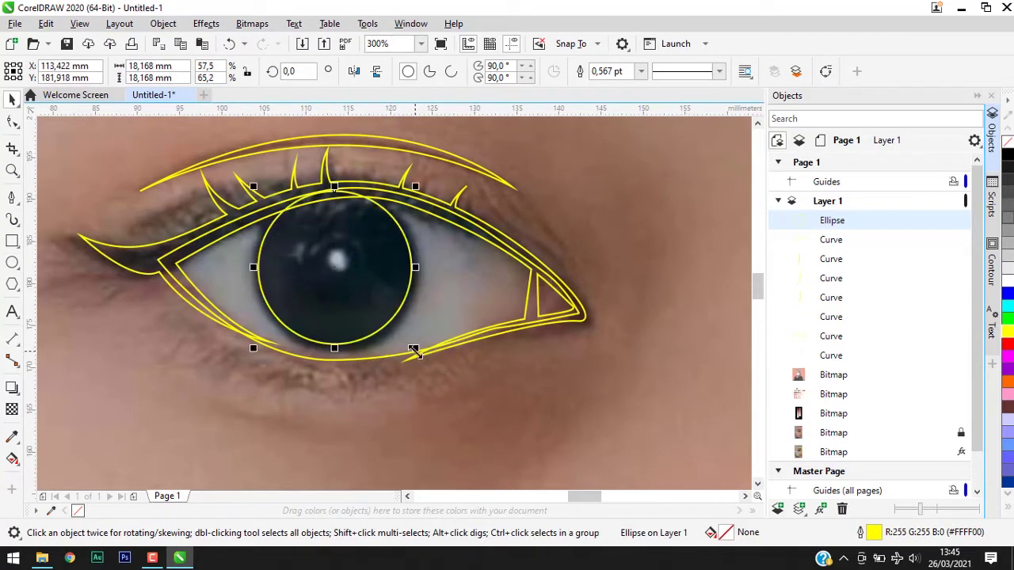
left_click_drag(413, 351, 421, 355)
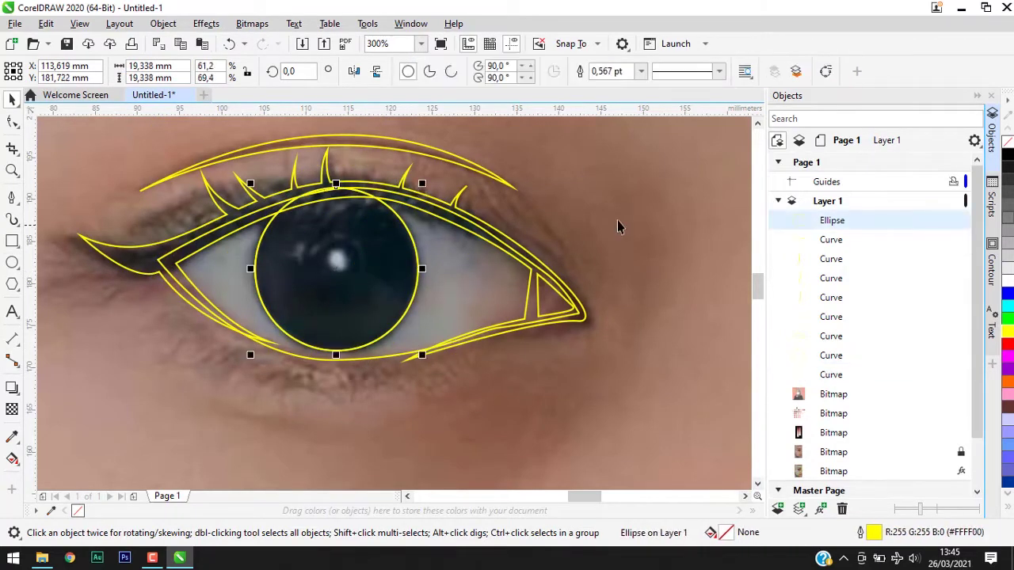
left_click_drag(421, 182, 410, 196)
Step: Add a smaller inner pupil circle and a small circle around the catchlight
scroll(410, 196, "up", 2)
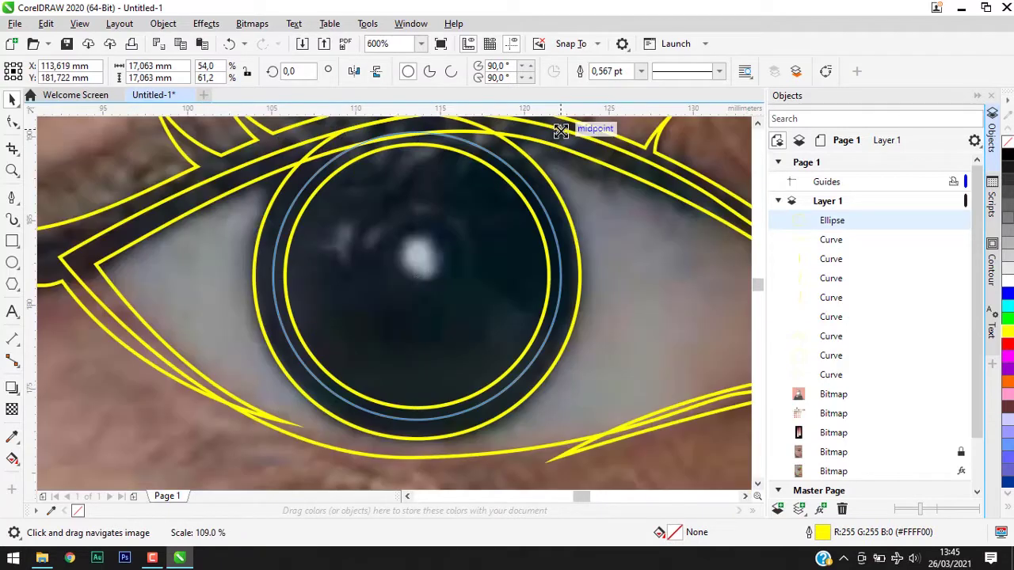
scroll(561, 129, "down", 4)
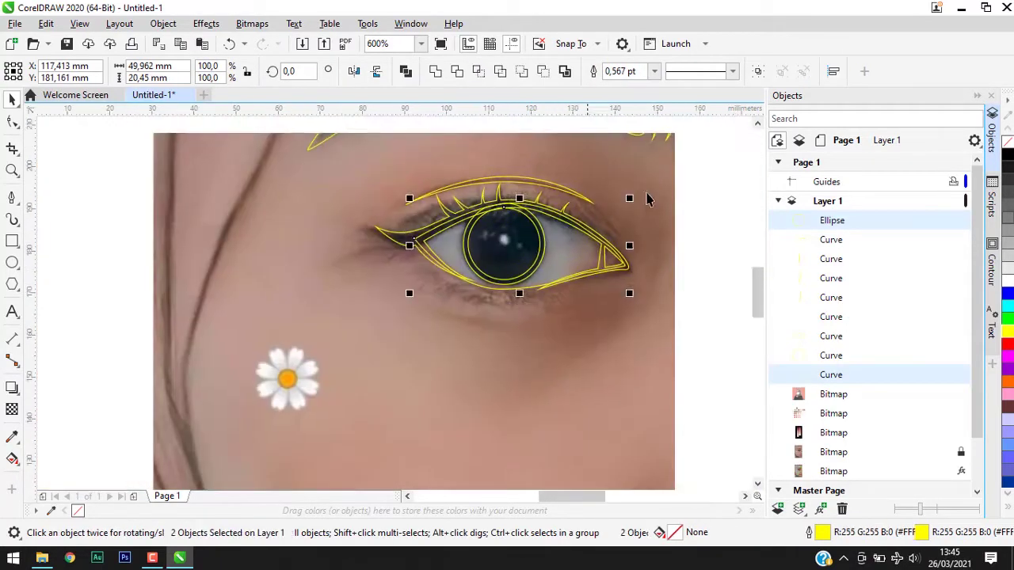
scroll(545, 188, "up", 1)
left_click_drag(561, 182, 567, 210)
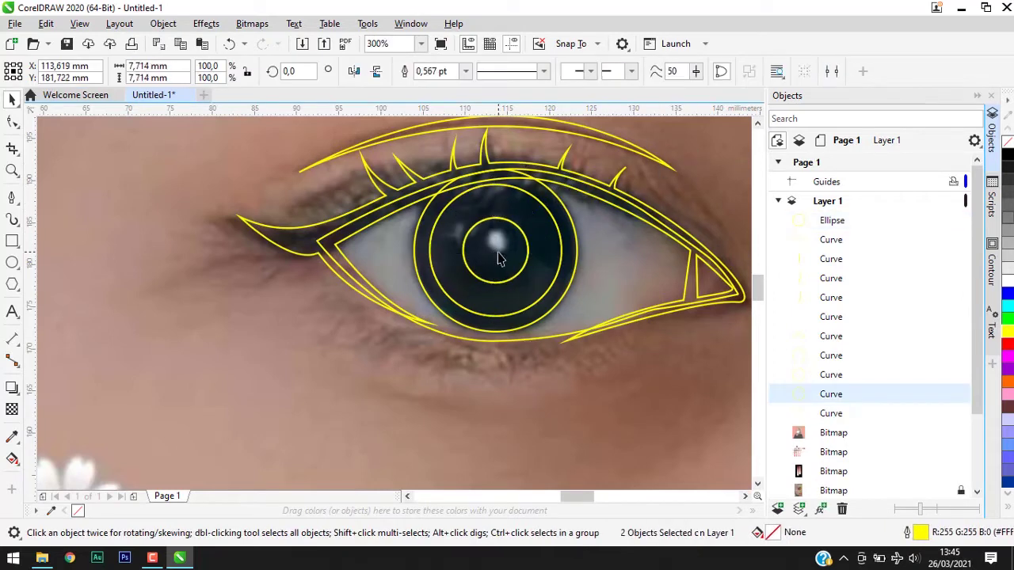
left_click_drag(489, 227, 513, 252)
scroll(506, 236, "up", 3)
scroll(507, 236, "down", 3)
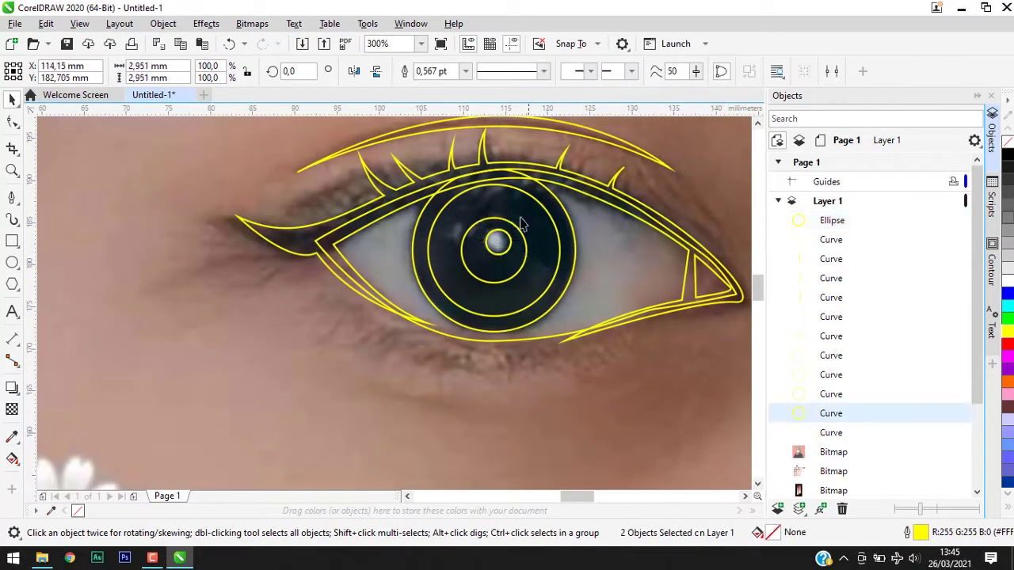
Step: Start a new Bézier path with a first node below the eye
left_click(11, 197)
scroll(204, 243, "down", 2)
left_click(247, 285)
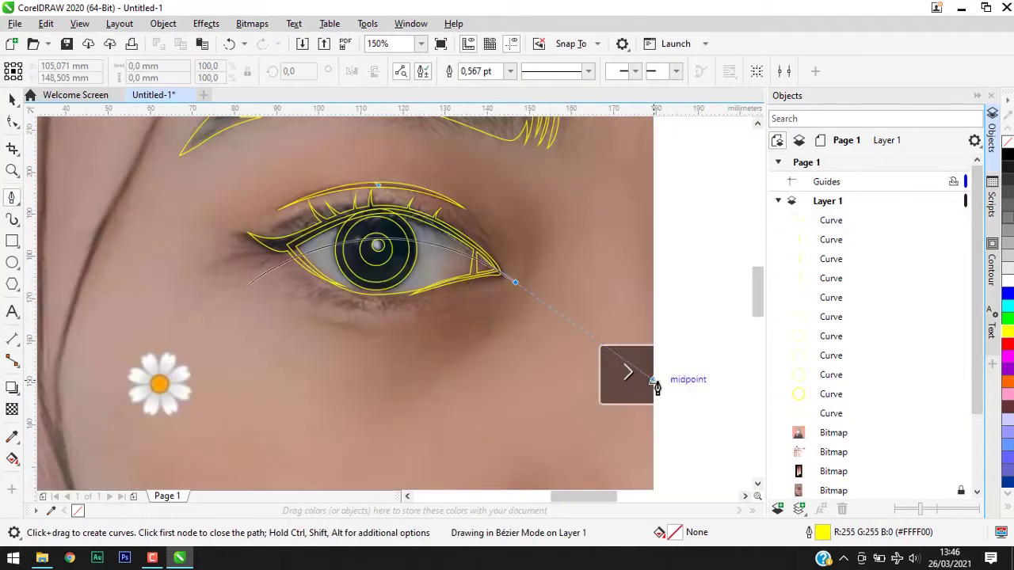
Step: Close and then delete the loose loop traced around the eye
left_click(248, 285)
key("space")
key("space")
left_click(252, 288)
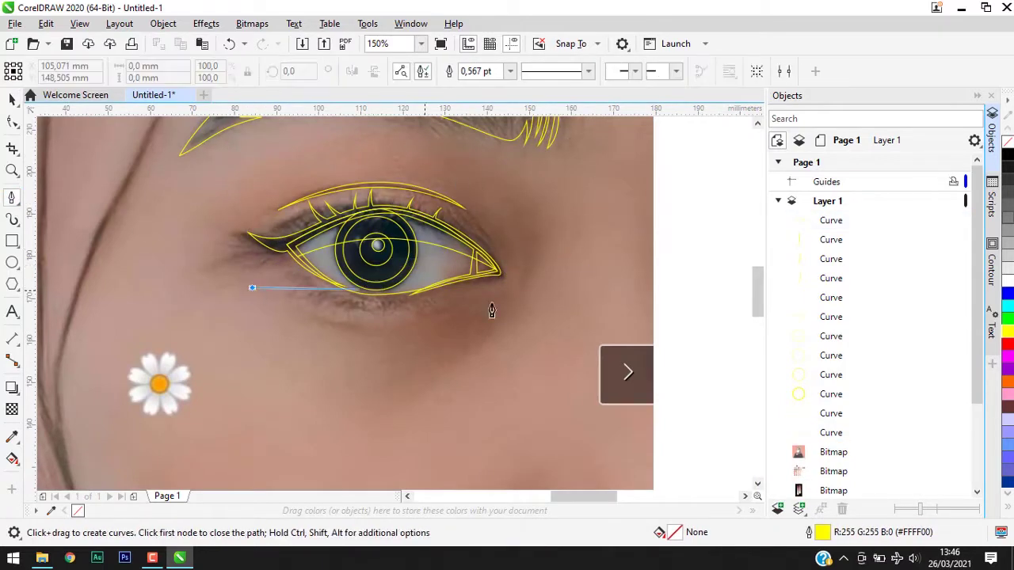
key("space")
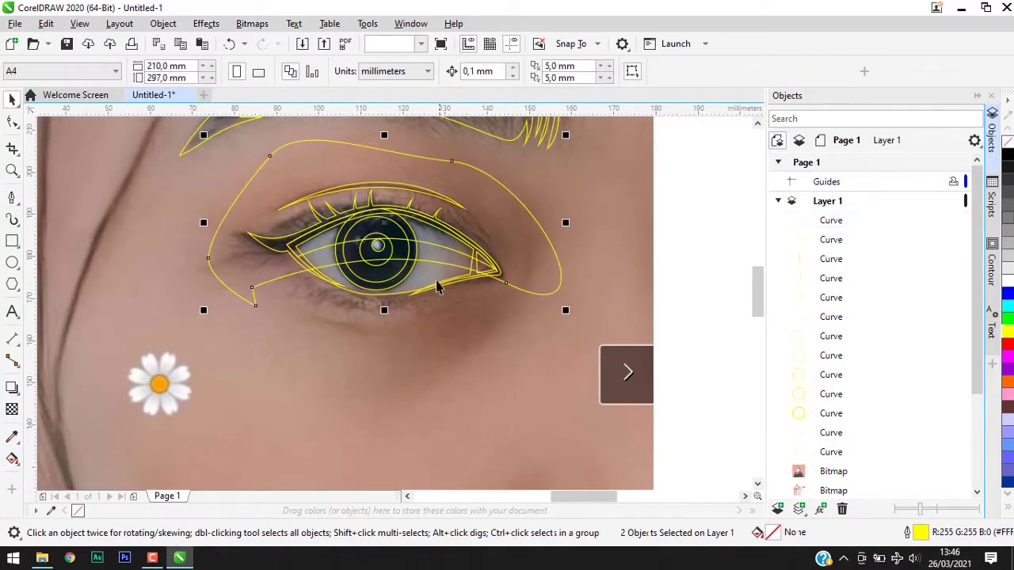
key("Delete")
Step: Trace a closed pointed shading shape around the eye's outer corner
key("space")
scroll(485, 252, "up", 4)
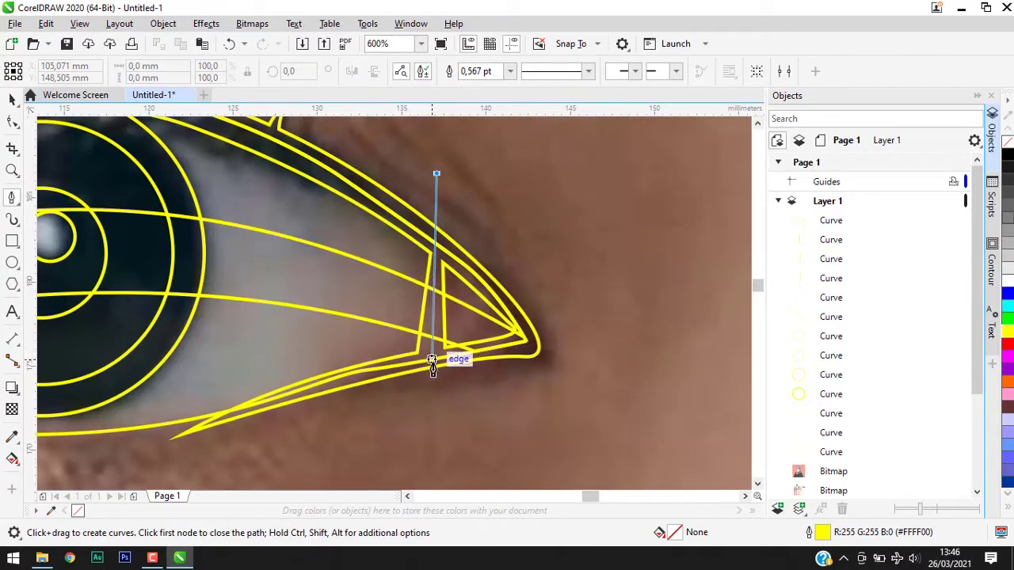
left_click_drag(432, 362, 523, 420)
left_click_drag(436, 172, 502, 130)
key("space")
scroll(492, 135, "down", 3)
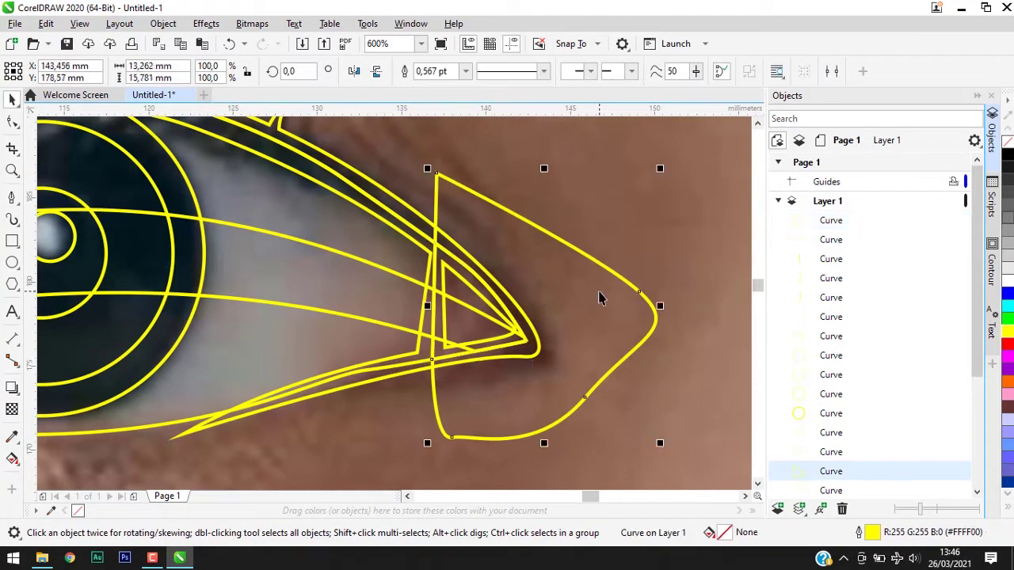
scroll(493, 159, "down", 4)
scroll(552, 325, "right", 3)
scroll(523, 402, "down", 3)
Step: Trace a two-node curve along the nostril edge
scroll(473, 274, "up", 4)
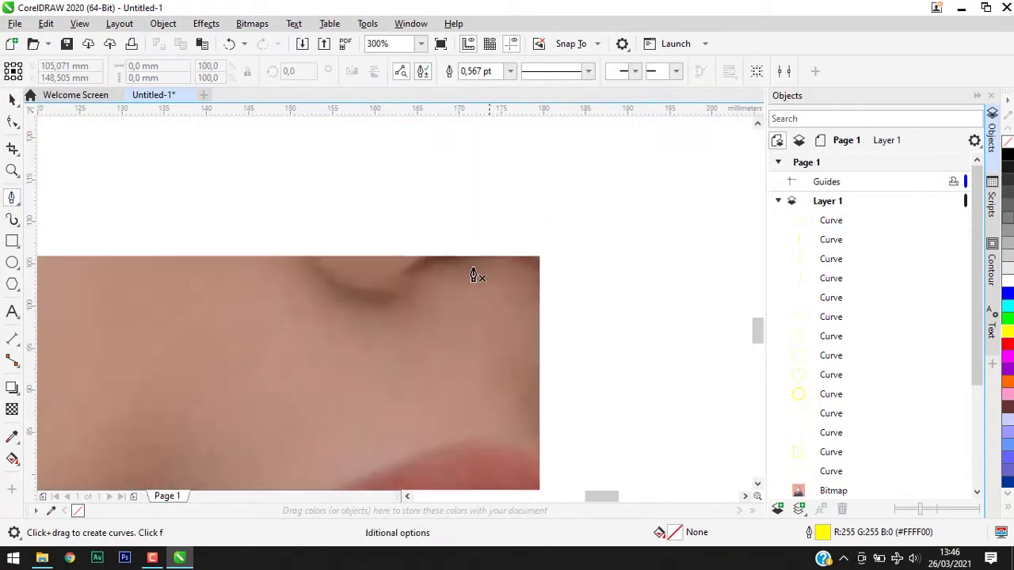
left_click_drag(426, 278, 453, 240)
left_click_drag(532, 251, 538, 272)
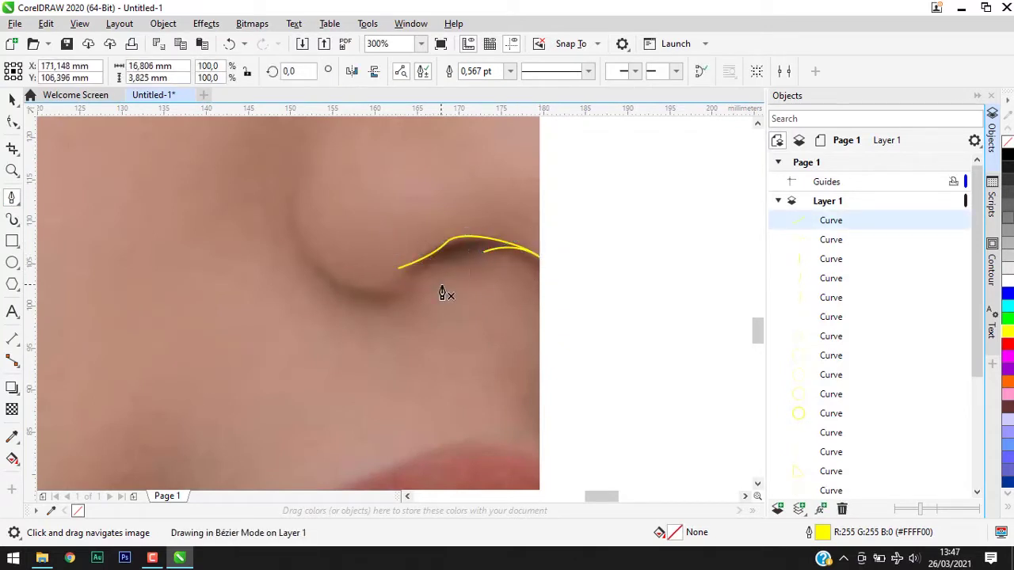
scroll(444, 293, "down", 3)
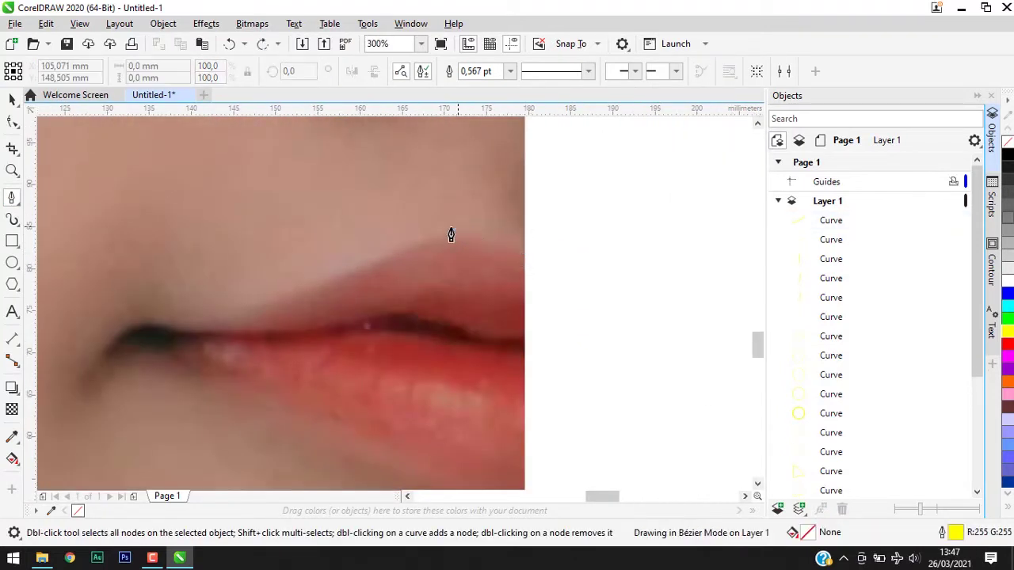
Step: Trace a path along the upper lip, around the mouth corner and past the lower lip
left_click(468, 232)
left_click_drag(274, 293, 263, 297)
left_click_drag(111, 351, 221, 407)
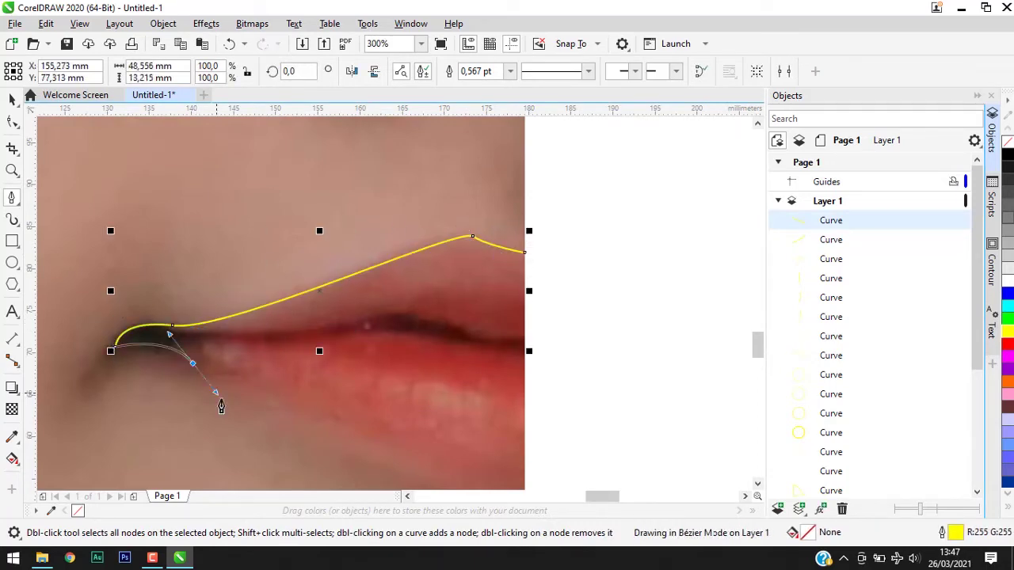
left_click_drag(418, 357, 537, 342)
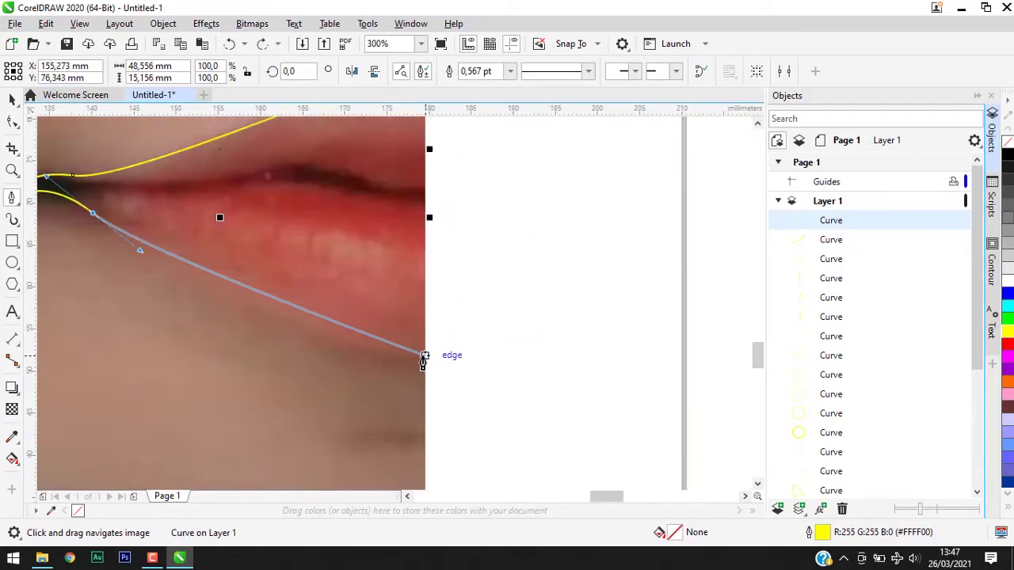
scroll(437, 192, "down", 1)
scroll(437, 193, "down", 2)
scroll(475, 170, "up", 1)
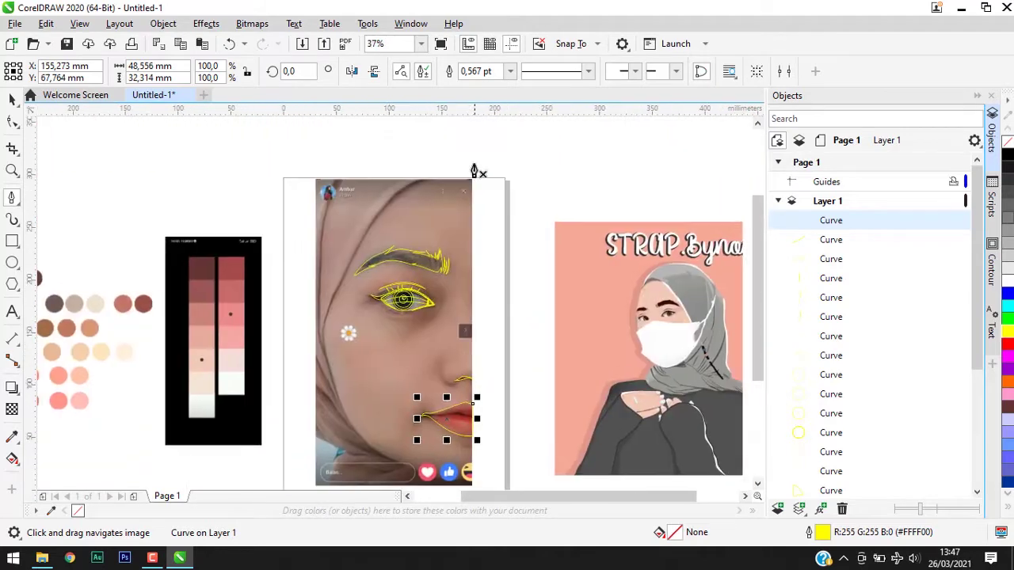
scroll(568, 153, "up", 1)
Step: Trace the face contour from the photo's top edge down the hijab line to the chin, then select it
left_click(568, 151)
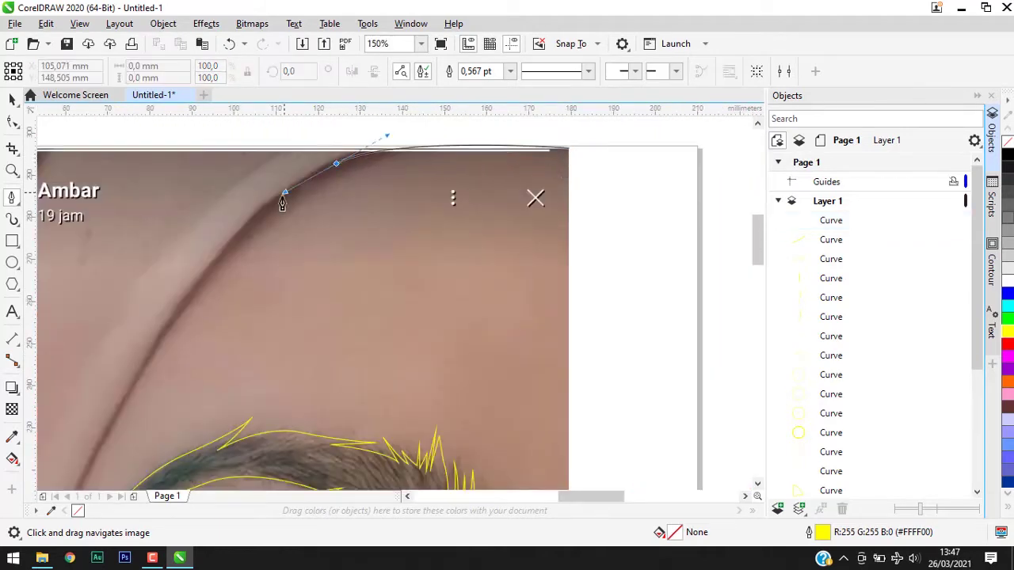
left_click(352, 148)
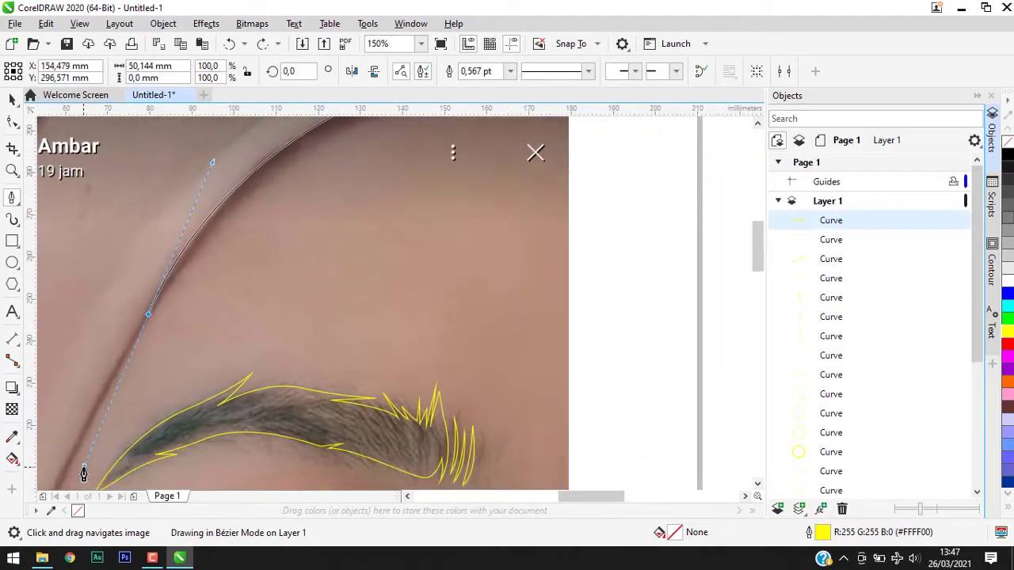
left_click_drag(287, 162, 287, 246)
scroll(287, 246, "down", 1)
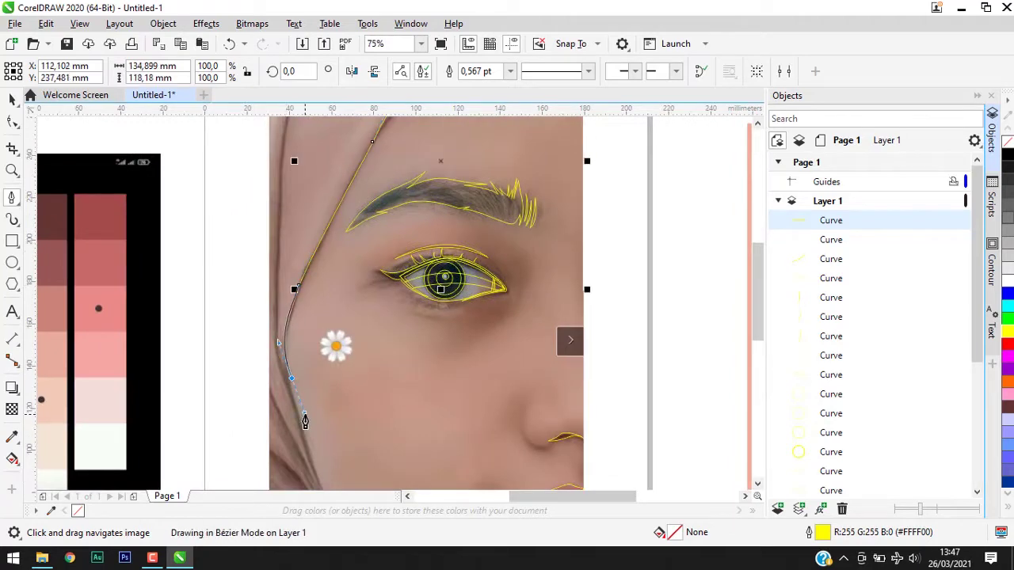
scroll(301, 417, "up", 1)
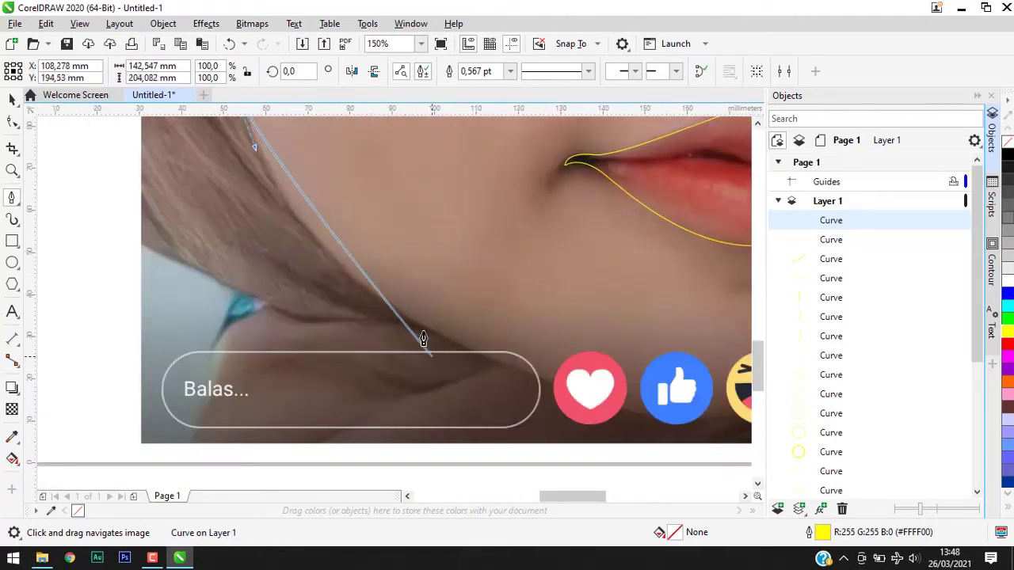
left_click_drag(543, 387, 405, 323)
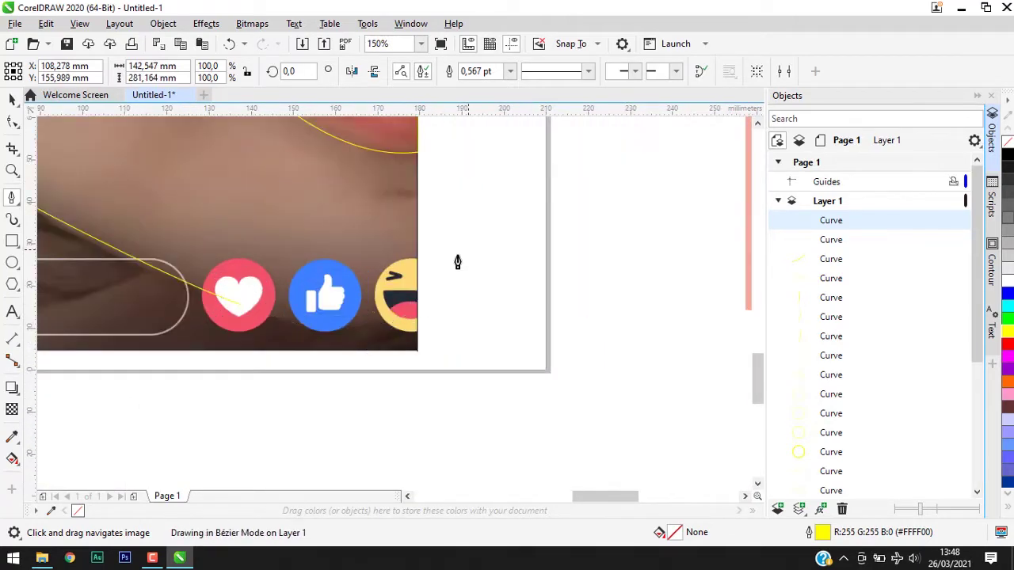
scroll(457, 261, "down", 2)
key("space")
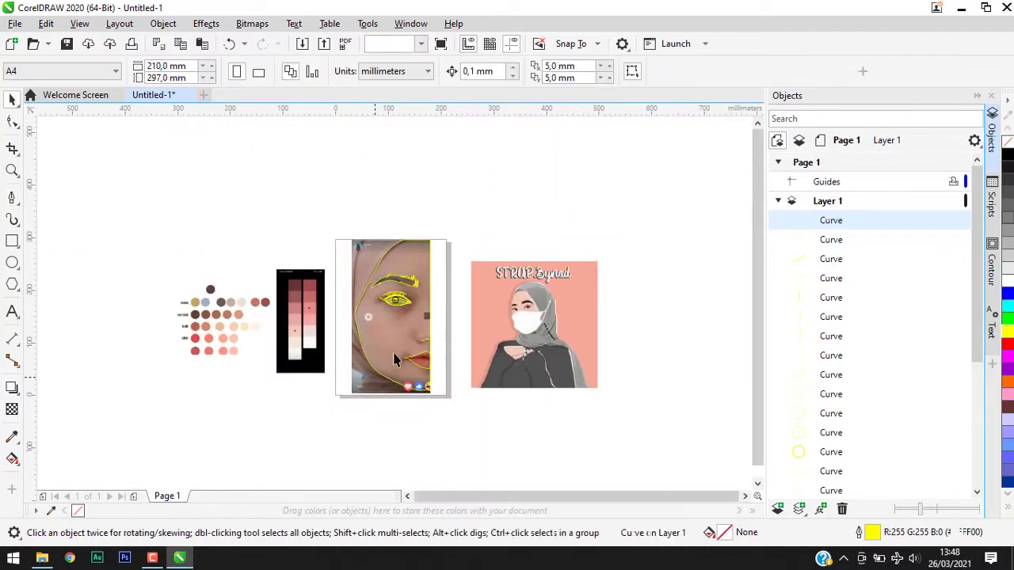
left_click(394, 359)
scroll(413, 269, "up", 1)
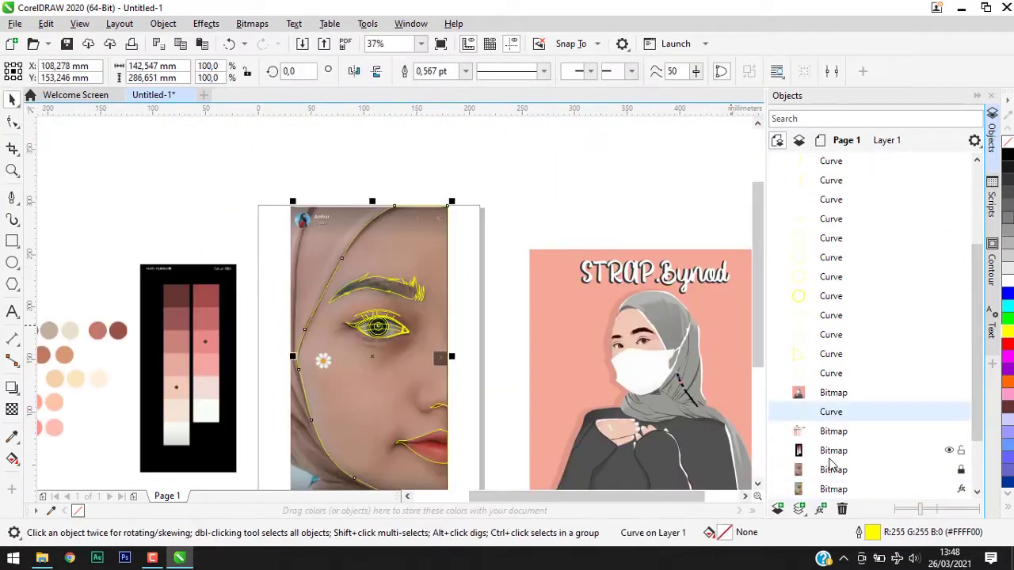
Step: Select the eye shapes, leaving the face outline and lips curve deselected
left_click(515, 225)
left_click(378, 326)
left_click(831, 220)
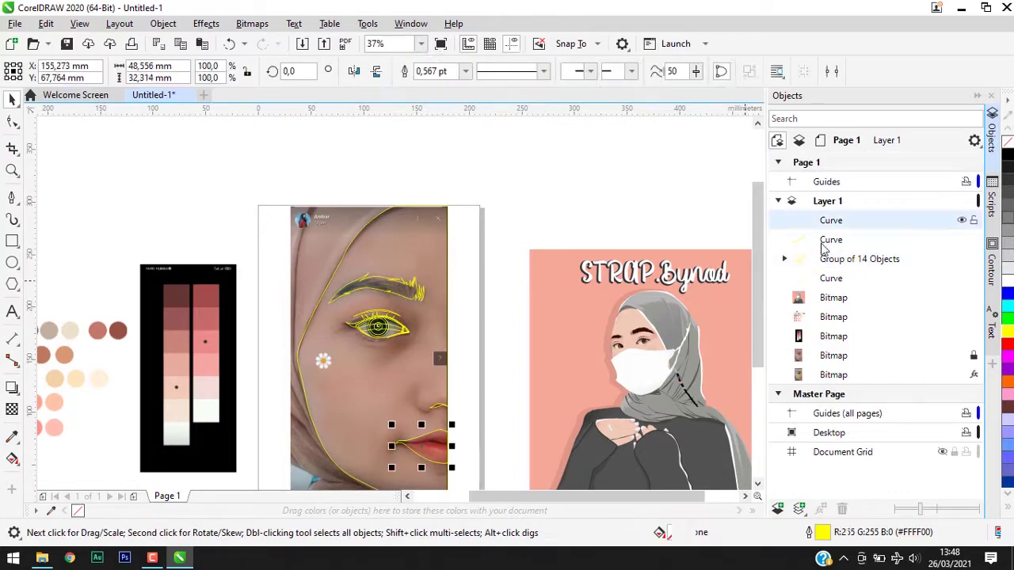
left_click(446, 344)
left_click(430, 261)
Step: Sample dark brown from the reference and fill the eyeliner, brow and iris ring with it
left_click(12, 437)
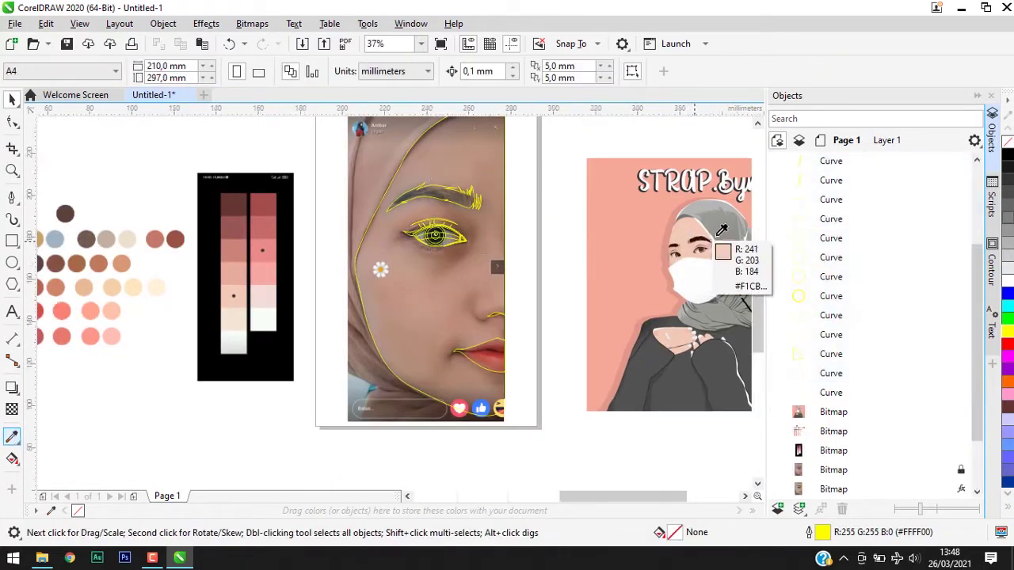
scroll(722, 229, "up", 1)
scroll(695, 229, "up", 1)
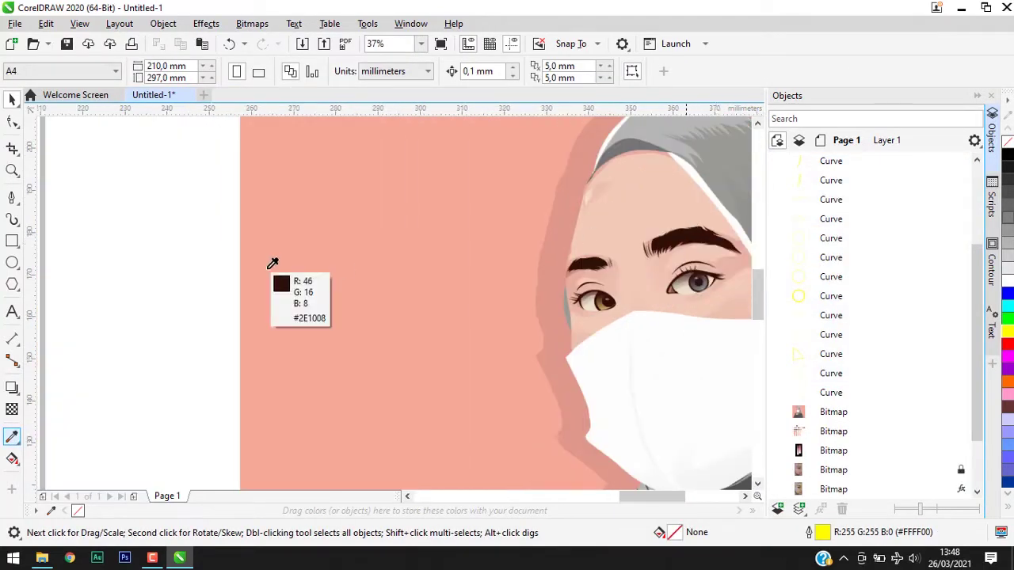
left_click(677, 230)
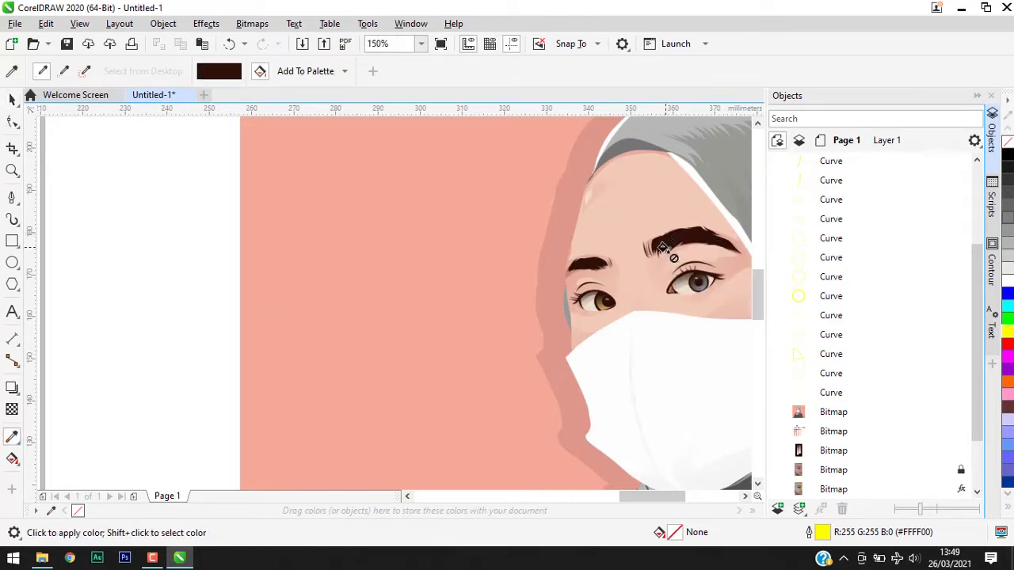
scroll(673, 256, "down", 3)
scroll(380, 247, "up", 5)
left_click(380, 248)
scroll(672, 388, "down", 1)
scroll(475, 357, "up", 1)
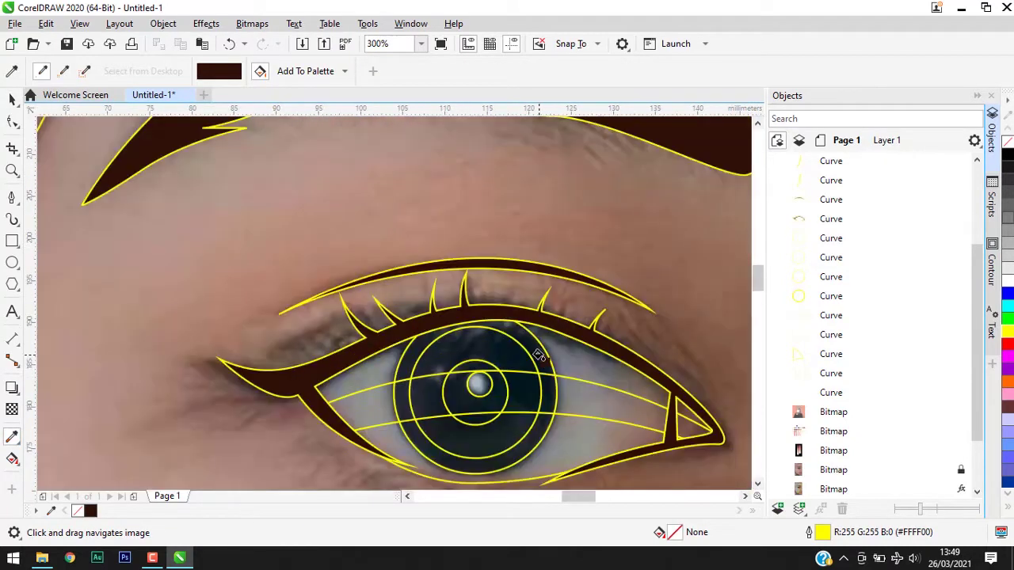
left_click(475, 451)
Step: Select the larger inner iris circle among the stacked eye circles
key("space")
left_click(476, 419)
left_click(476, 419, "alt")
left_click(476, 420, "alt")
left_click(474, 420, "alt")
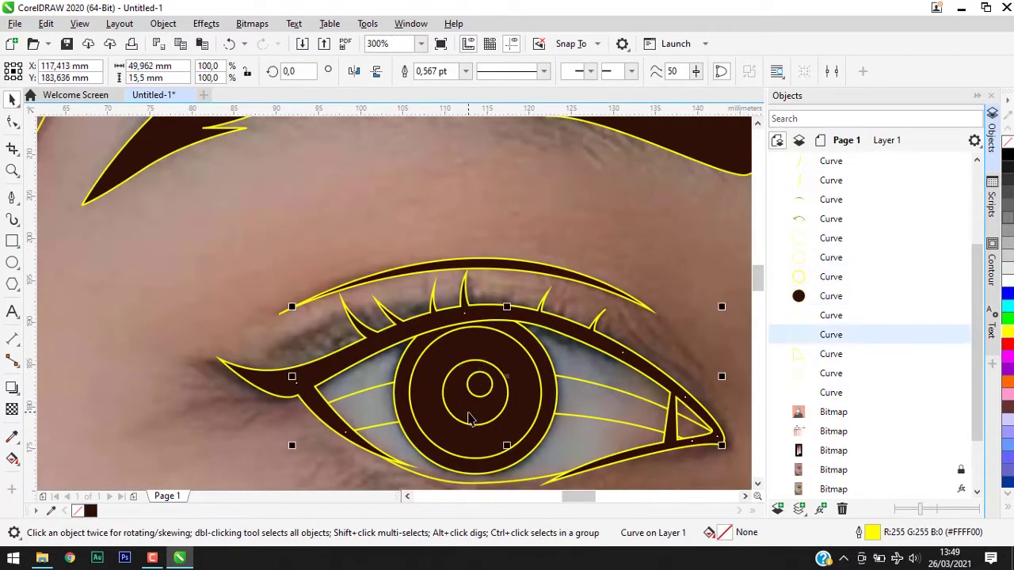
left_click(453, 404, "alt")
scroll(136, 231, "down", 3)
scroll(137, 232, "down", 2)
Step: Fill the inner iris circle with sampled tan and send it behind the pupil
left_click(12, 437)
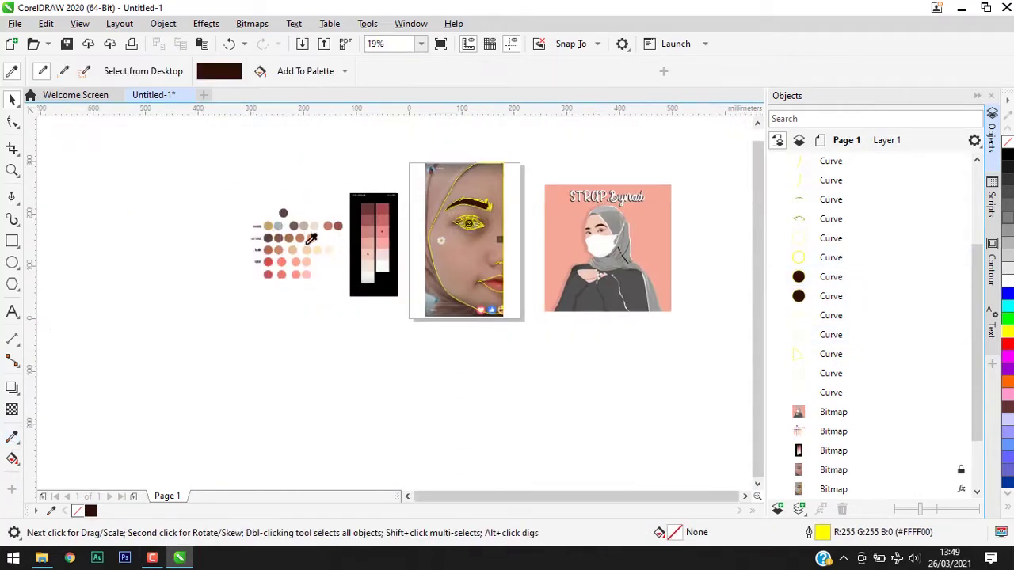
left_click(304, 259)
scroll(373, 231, "up", 5)
left_click(380, 231)
key("ctrl+Page_Down")
key("ctrl+Page_Down")
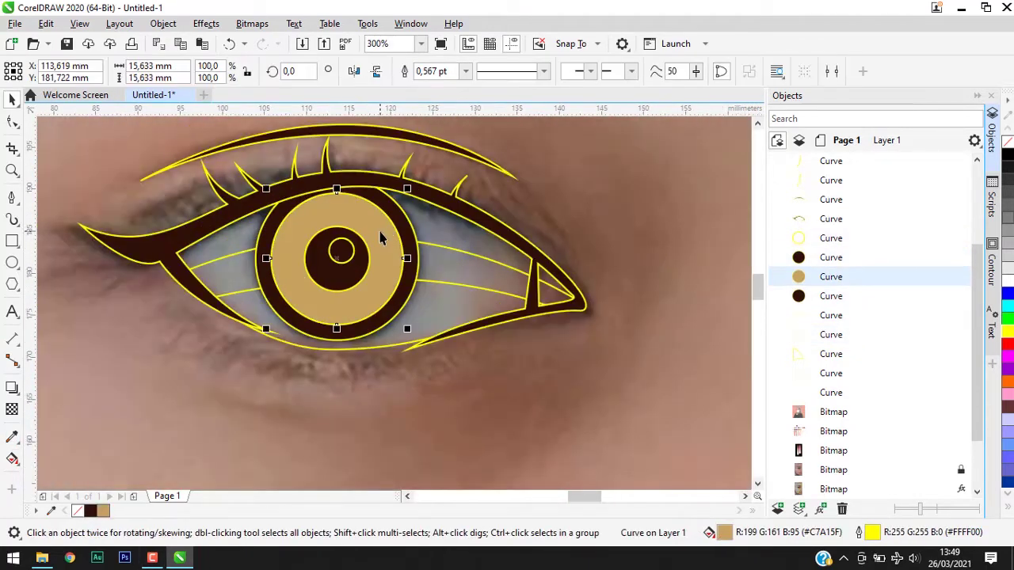
left_click(340, 251)
Step: Sample a light beige from the reference swatches and fill the lower eye white with it
scroll(409, 307, "down", 5)
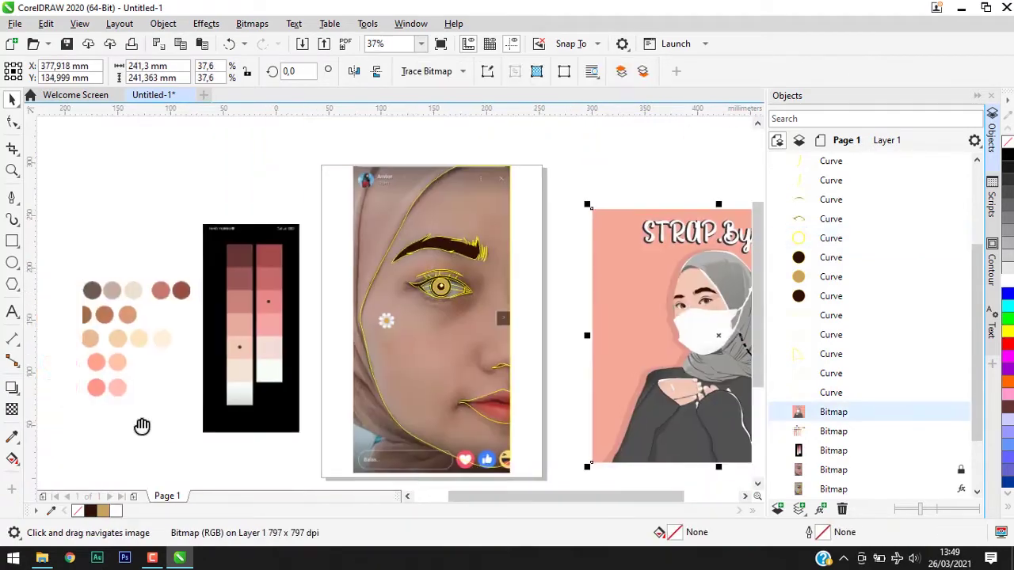
left_click(12, 437)
left_click(100, 287)
scroll(328, 290, "up", 5)
scroll(196, 282, "down", 5)
left_click(216, 289)
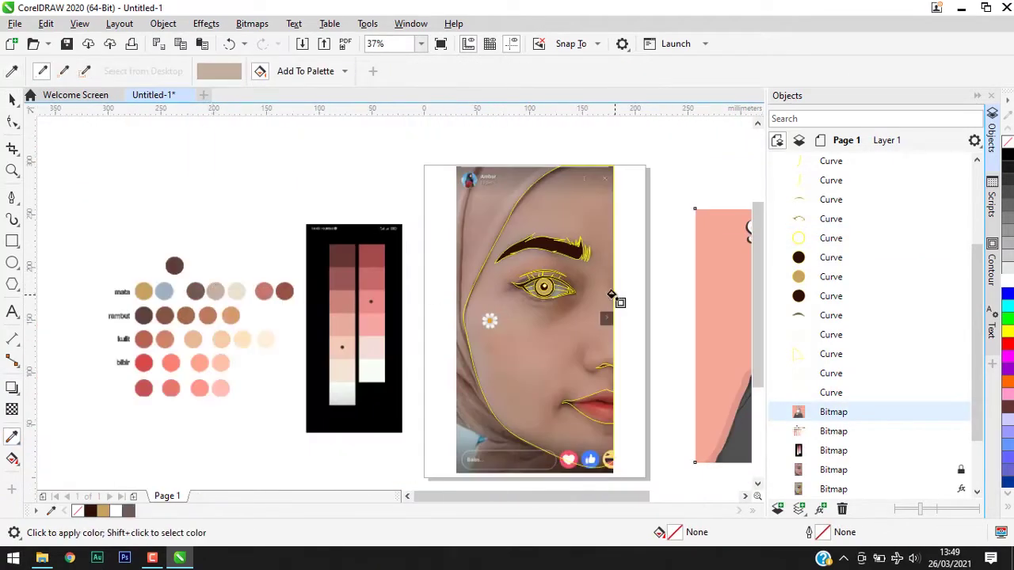
scroll(617, 301, "up", 3)
scroll(584, 339, "down", 3)
left_click(306, 317)
scroll(475, 288, "up", 5)
left_click(474, 288)
Step: Bring the selected eye curve forward one level in the stacking order
scroll(474, 287, "up", 4)
key("space")
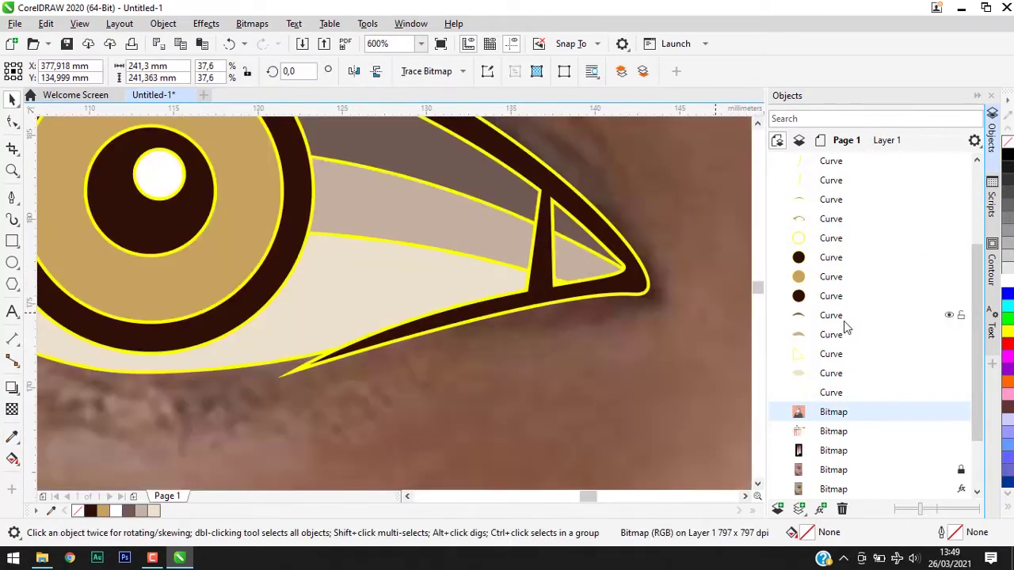
left_click(840, 353)
key("ctrl+Page_Up")
key("ctrl+Page_Up")
key("ctrl+Page_Up")
key("ctrl+Page_Up")
scroll(475, 301, "down", 8)
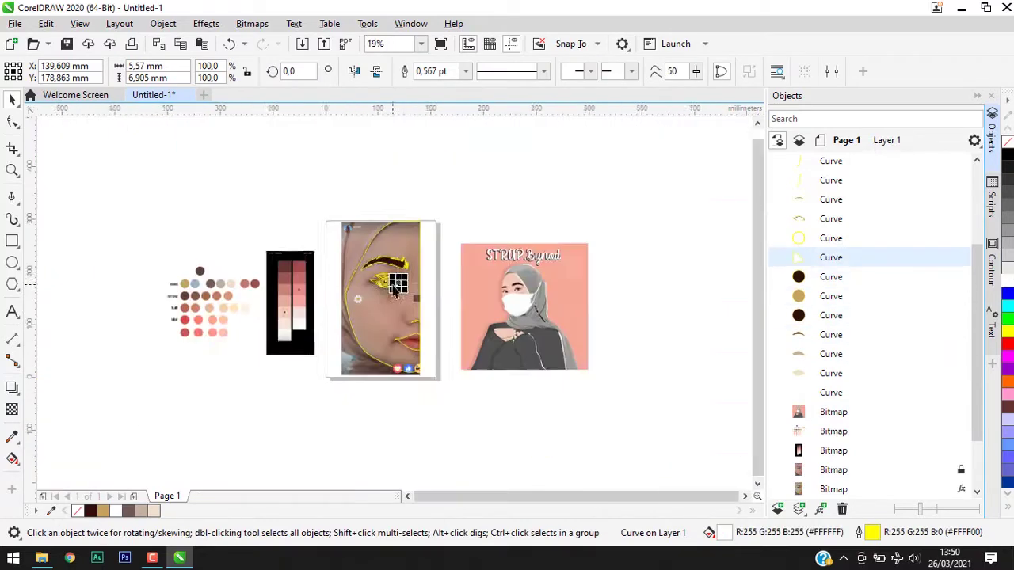
Step: Fill the inner eye-corner triangle with the sampled reddish brown #995245
left_click(12, 437)
left_click(272, 285)
scroll(434, 295, "up", 6)
left_click(512, 361)
key("space")
scroll(546, 213, "down", 4)
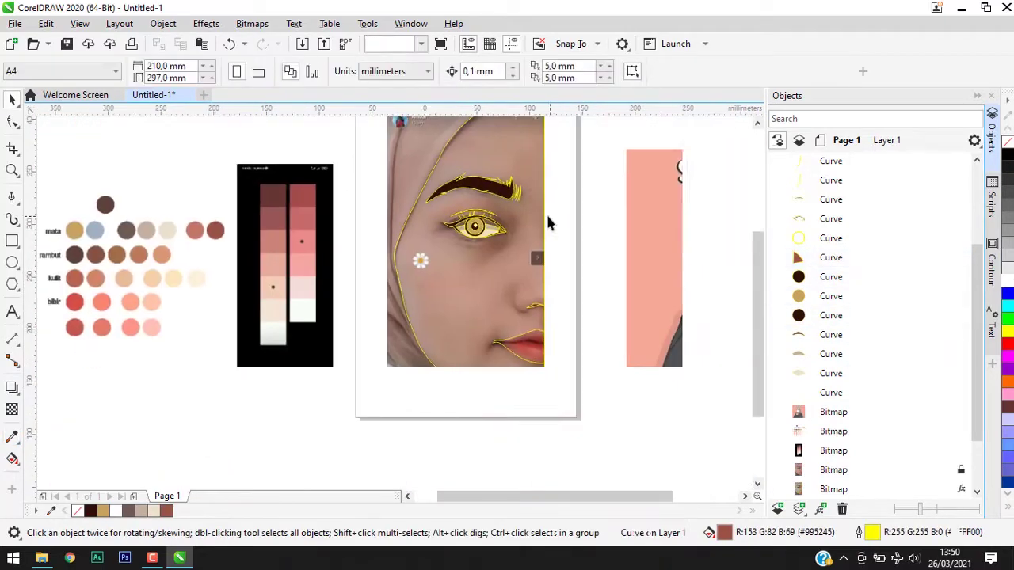
Step: Give the brown iris a fountain transparency fading from dark to light
left_click_drag(325, 289, 339, 293)
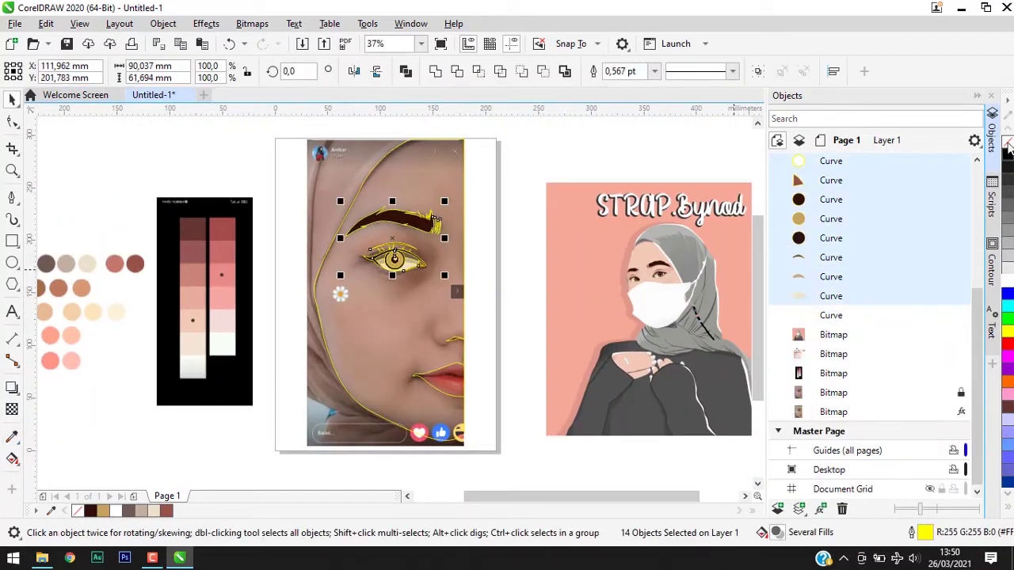
key("Escape")
scroll(393, 261, "up", 5)
left_click(393, 252)
left_click_drag(393, 252, 391, 213)
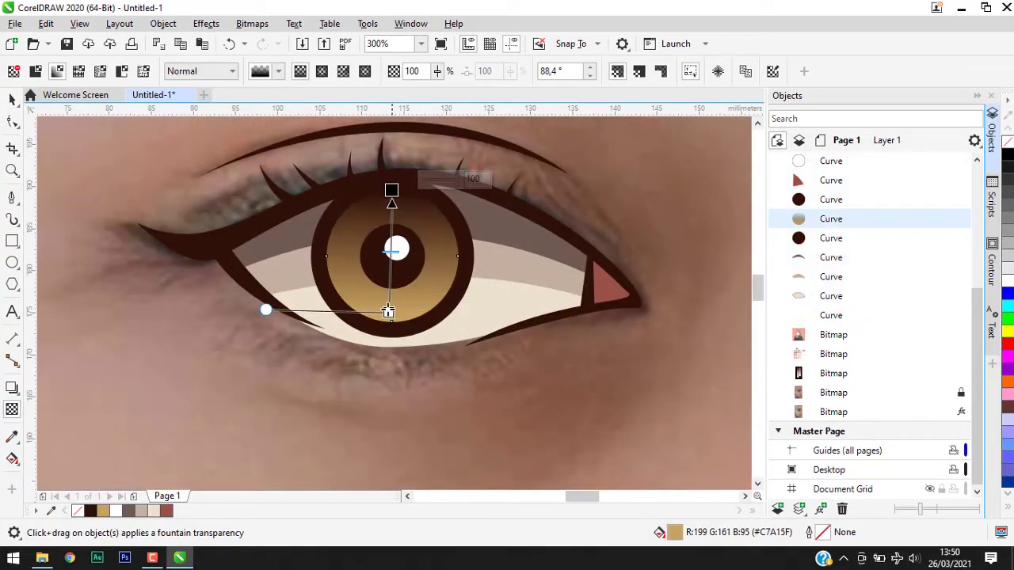
mouse_move(393, 430)
left_mouse_down()
mouse_move(389, 204)
mouse_move(398, 272)
left_mouse_up()
Step: Fade the inner iris ring from top to bottom with fountain transparency
left_click(408, 192)
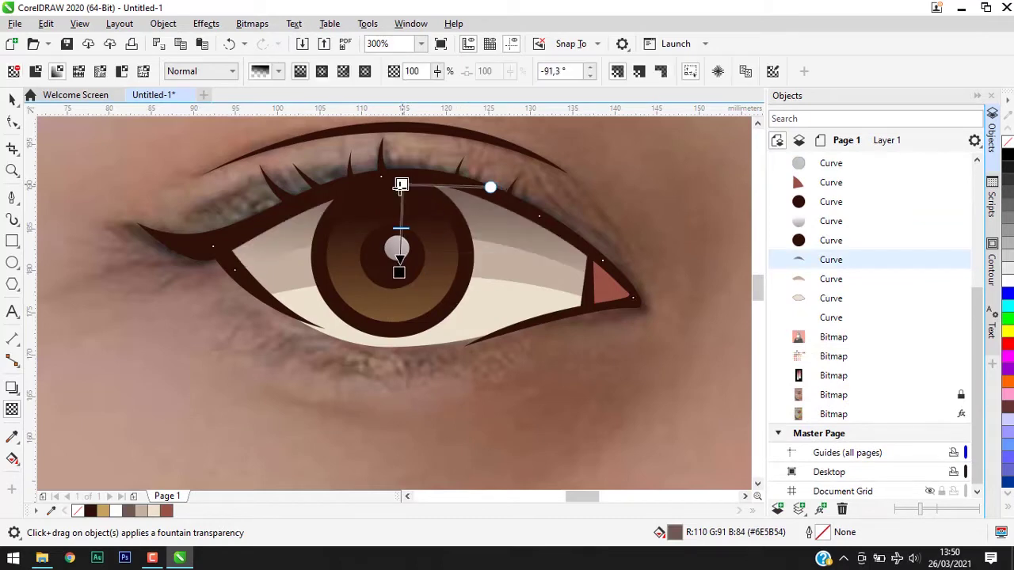
left_click_drag(396, 206, 401, 293)
key("space")
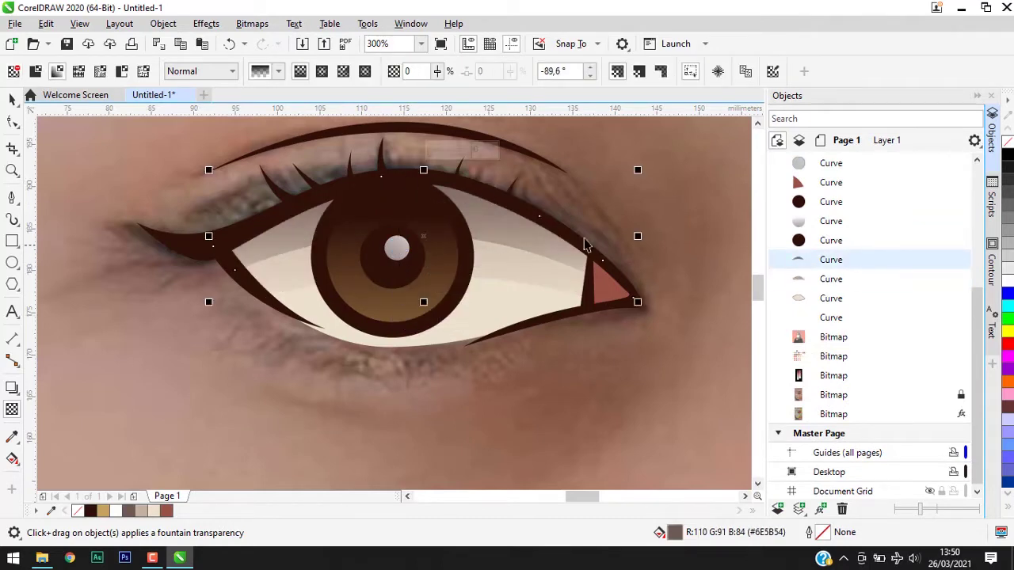
scroll(491, 246, "down", 10)
scroll(561, 183, "up", 2)
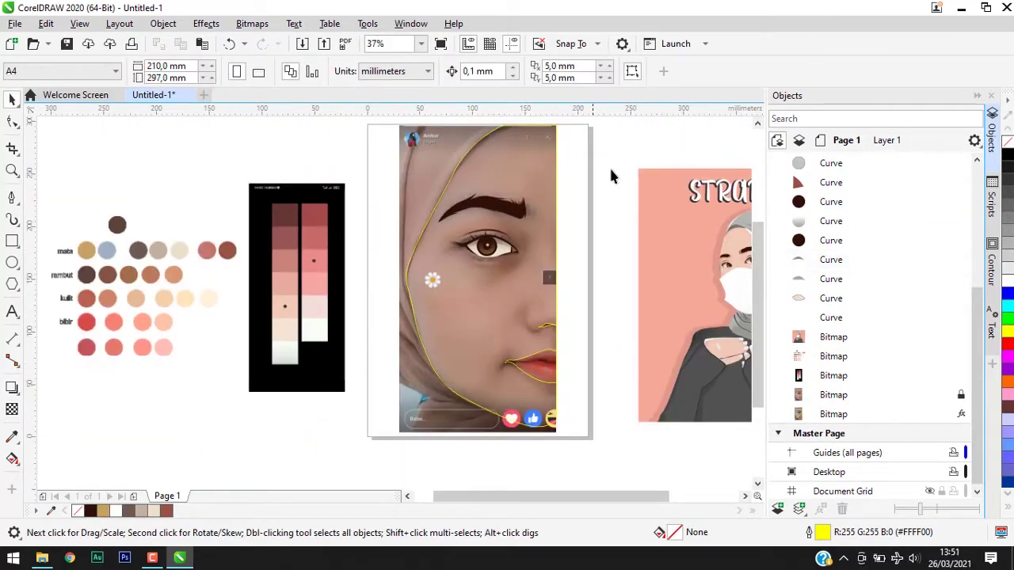
Step: Group the finished eye shapes with Ctrl+G and trace a first closed Bézier curve along the lip line
left_click_drag(610, 174, 413, 290)
key("ctrl+g")
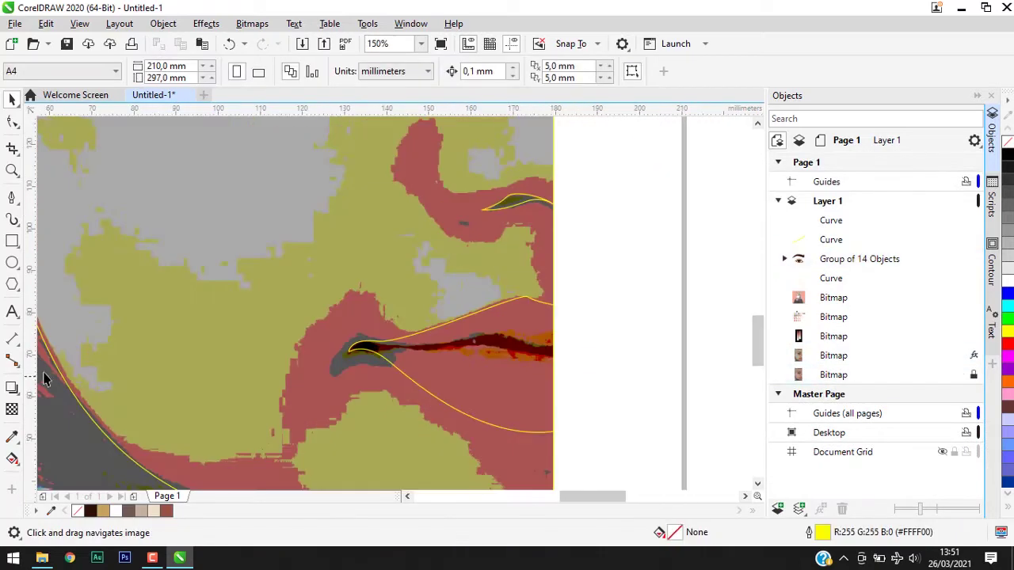
left_click(360, 340)
scroll(360, 340, "up", 3)
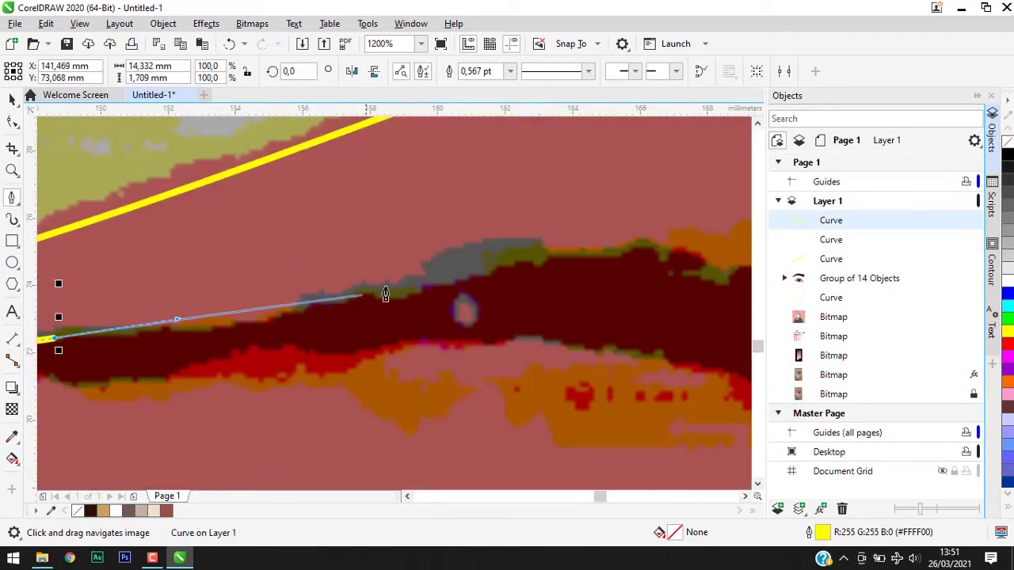
scroll(464, 340, "down", 2)
left_click_drag(464, 340, 475, 336)
scroll(523, 262, "up", 2)
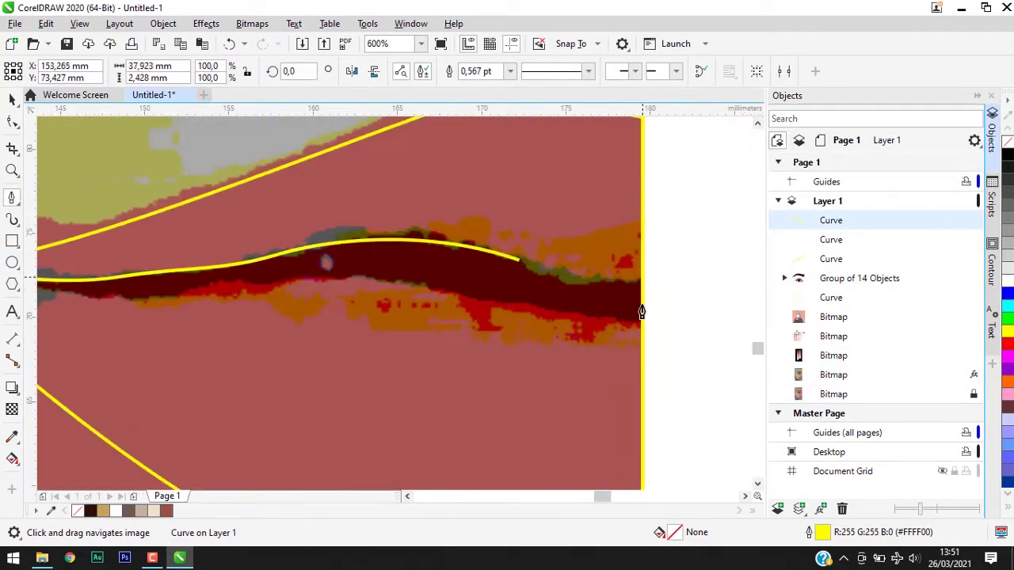
scroll(395, 307, "left", 3)
left_click(395, 298)
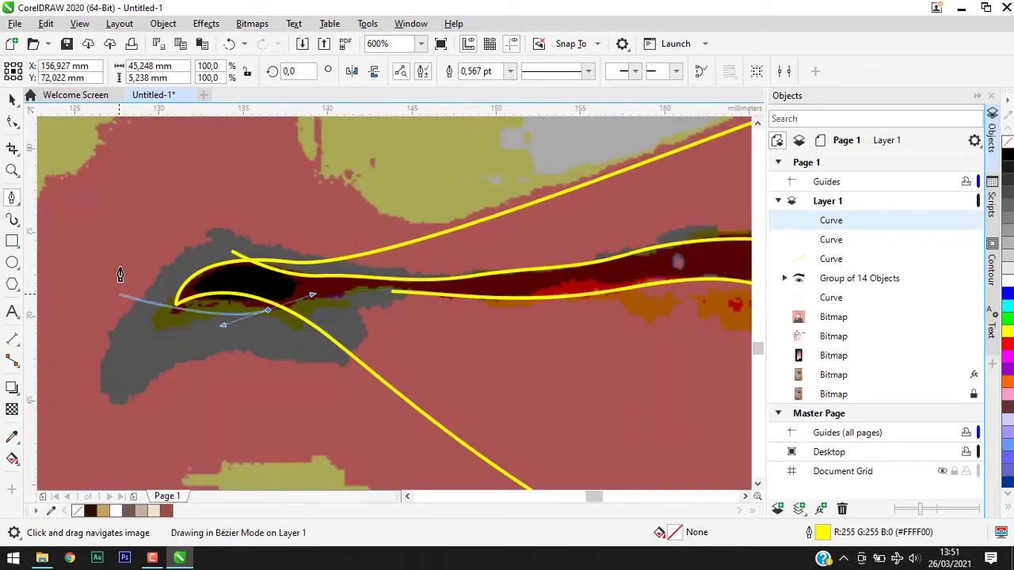
left_click(231, 252)
key("space")
Step: Trace a second curved outline over the lips
scroll(500, 212, "down", 3)
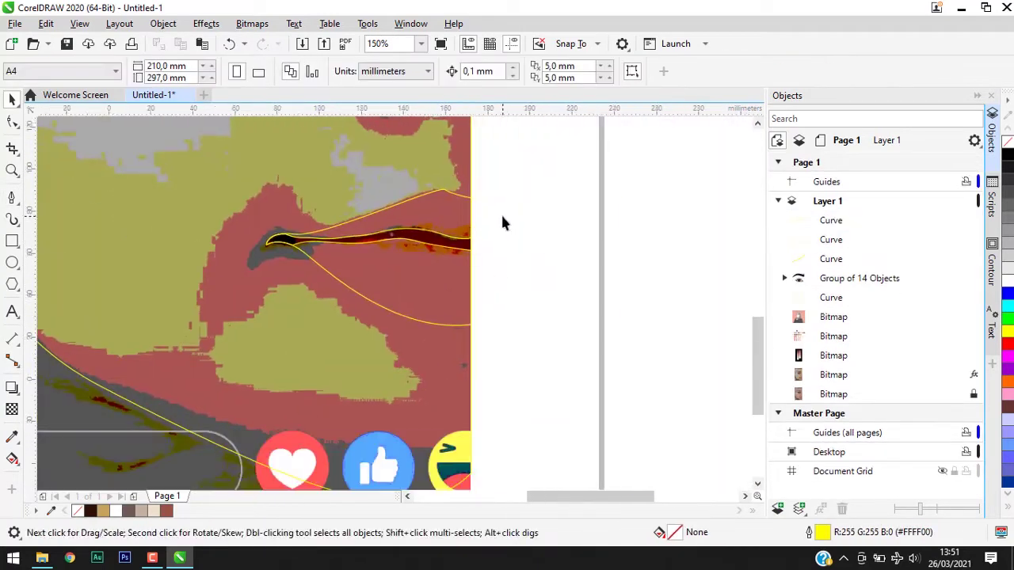
scroll(437, 284, "down", 2)
scroll(436, 283, "up", 3)
key("space")
left_click_drag(412, 246, 447, 258)
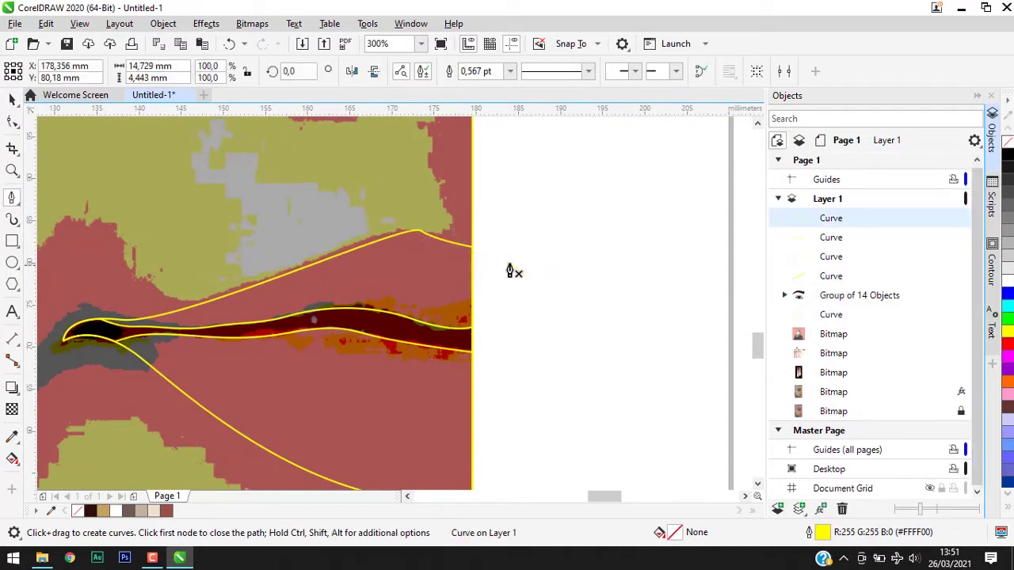
left_click_drag(220, 297, 146, 309)
left_click(512, 273)
key("space")
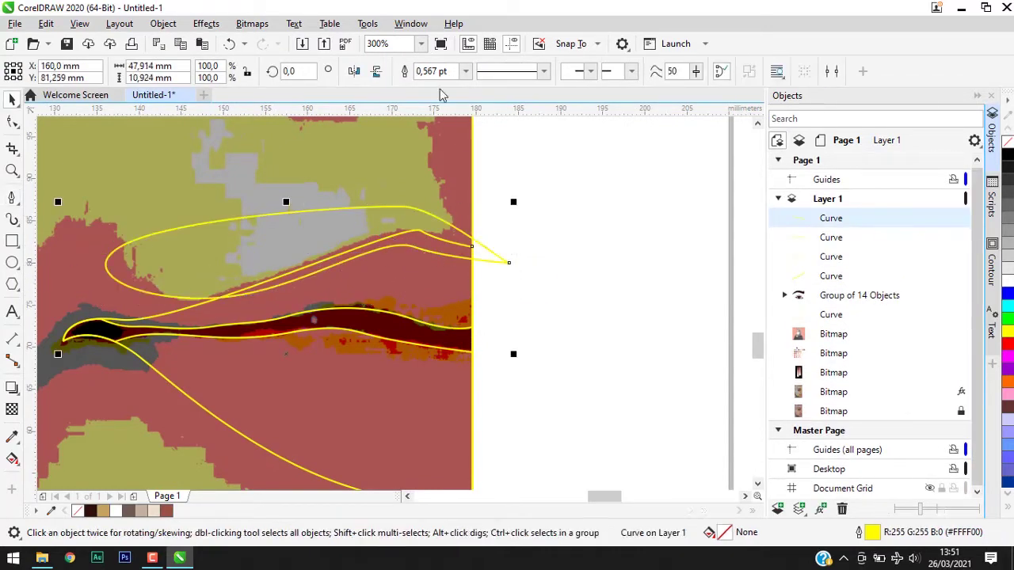
Step: Trace a third curve along the lips with a pulled-out curved segment
scroll(507, 285, "down", 2)
scroll(614, 358, "up", 1)
key("space")
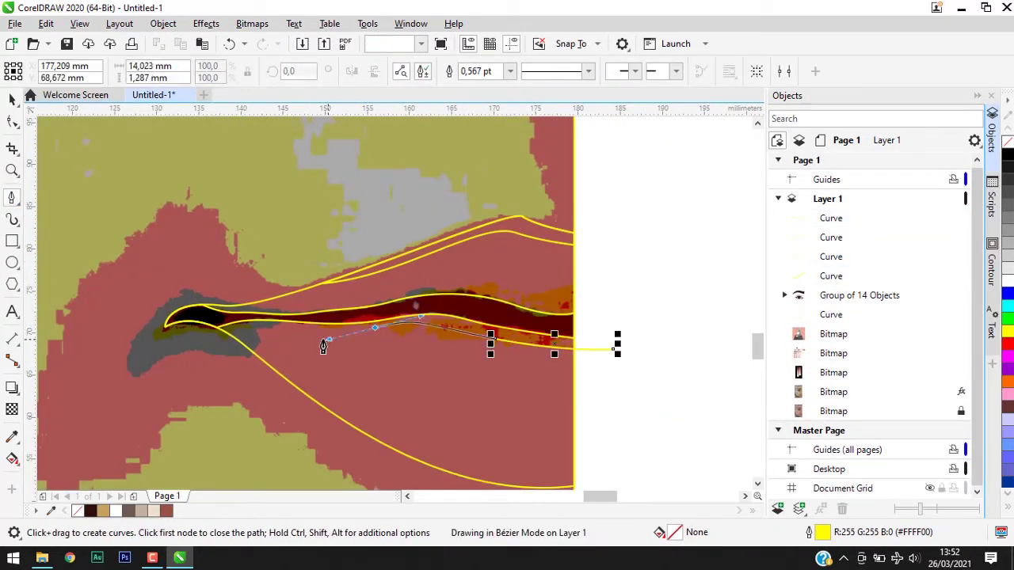
key("space")
key("space")
left_click(158, 344)
left_click_drag(141, 264, 151, 261)
key("space")
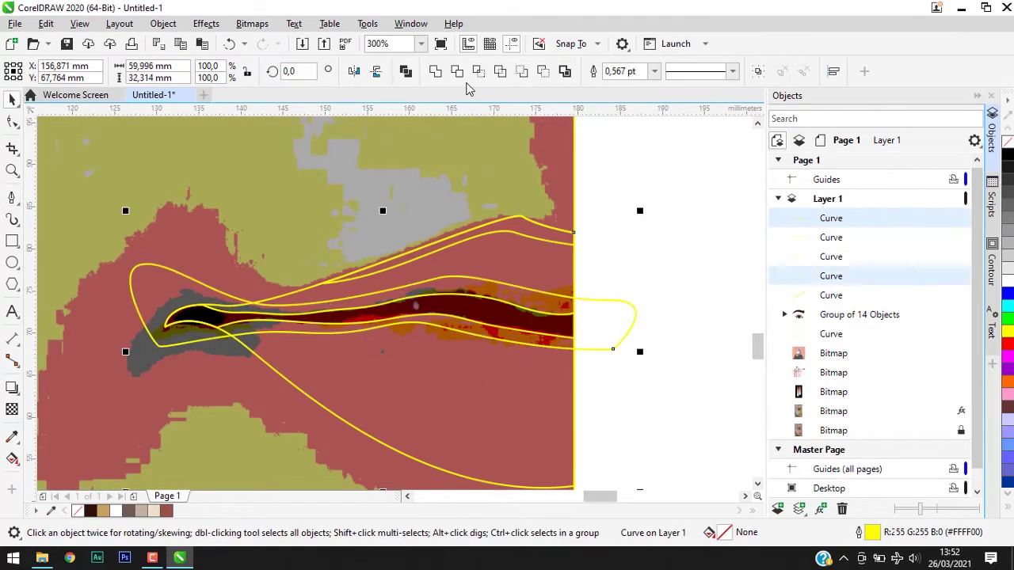
key("Escape")
Step: Add another curve with a curved node below the lip line
scroll(403, 369, "down", 2)
key("space")
left_click_drag(149, 259, 253, 297)
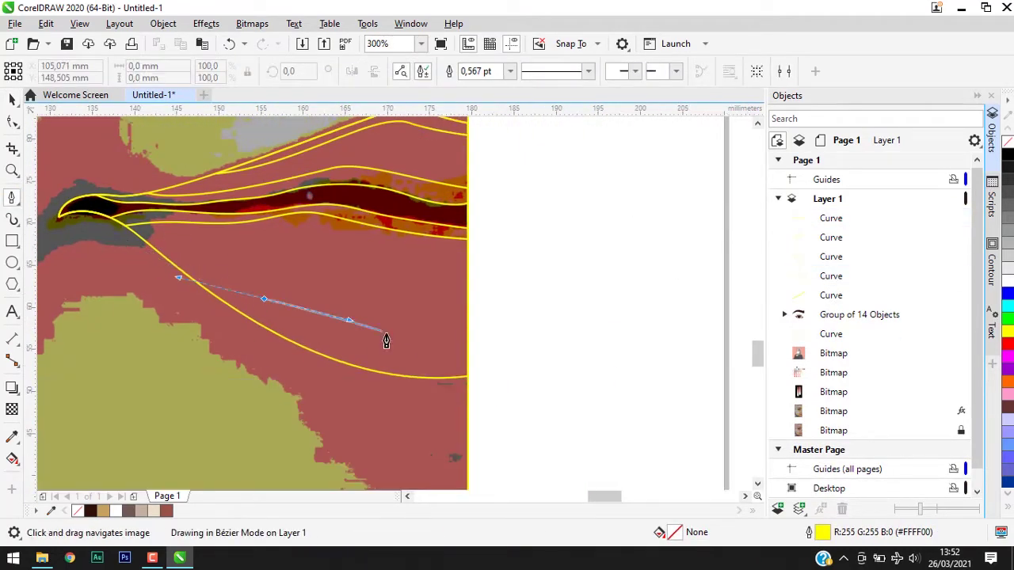
key("space")
key("space")
left_click(486, 332)
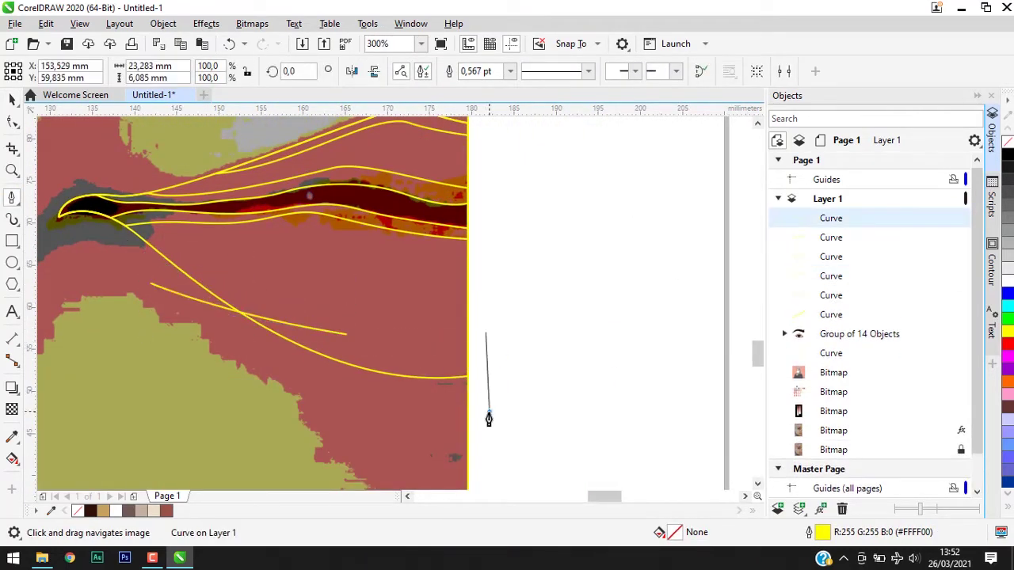
key("space")
scroll(483, 329, "down", 3)
Step: Trace a curved shape along the hijab edge
scroll(459, 317, "down", 1)
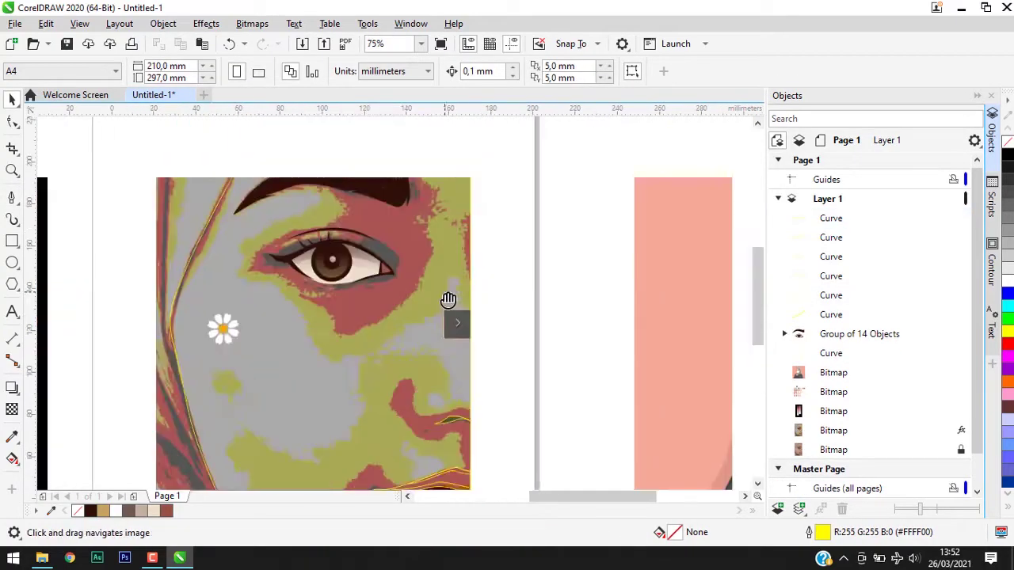
scroll(444, 285, "down", 1)
key("space")
scroll(412, 237, "up", 2)
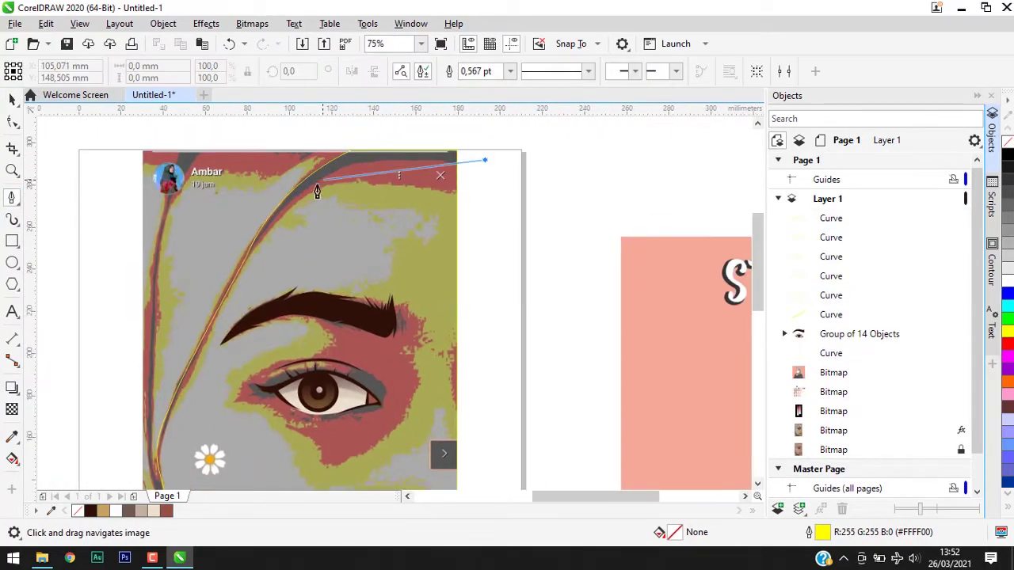
left_click_drag(174, 307, 220, 298)
key("space")
key("space")
key("space")
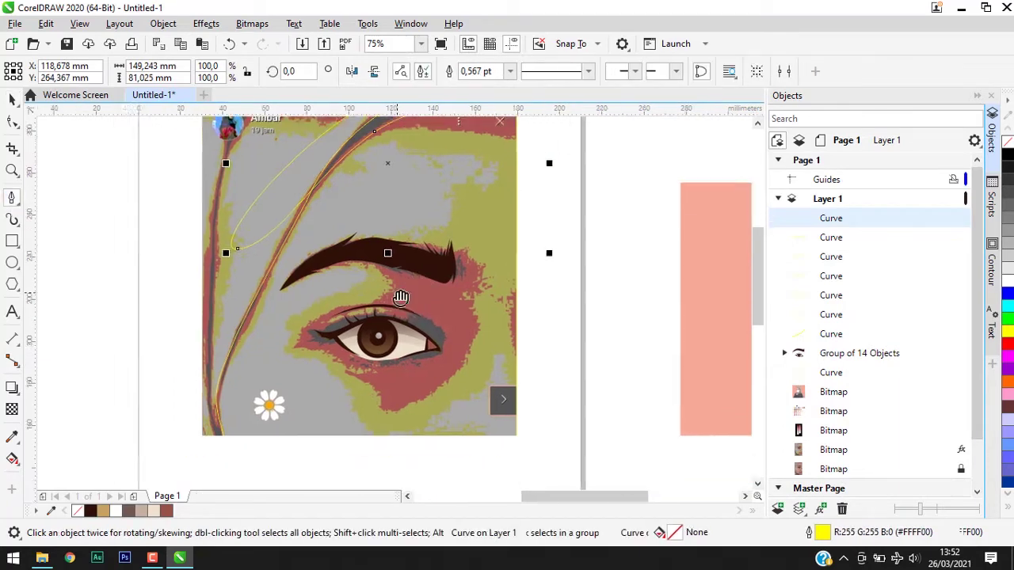
scroll(317, 301, "down", 3)
key("space")
scroll(519, 308, "up", 2)
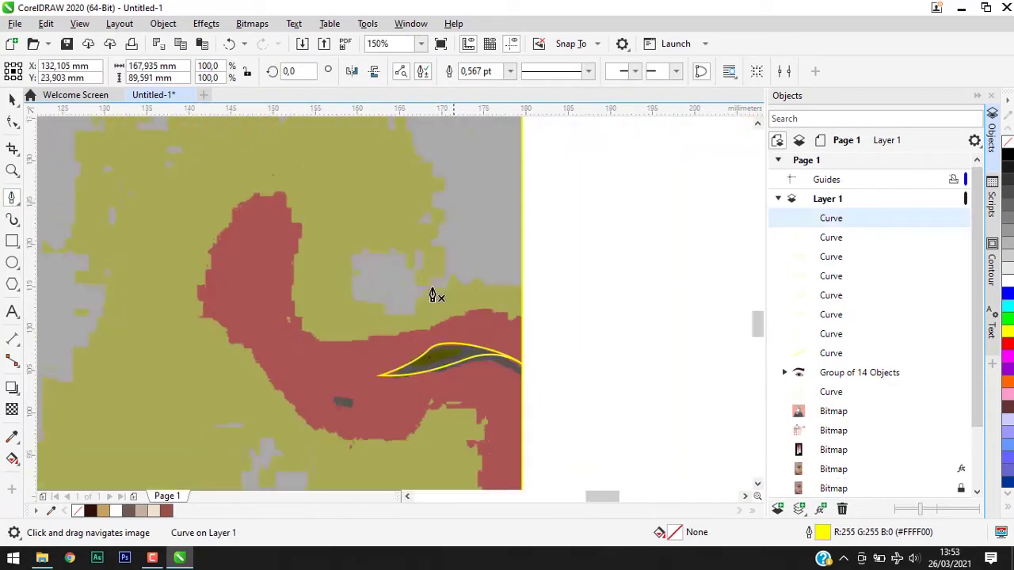
Step: Trace the closed shadow shape beside the nostril
left_click(297, 156)
left_click_drag(297, 301, 340, 255)
left_click_drag(496, 373, 453, 378)
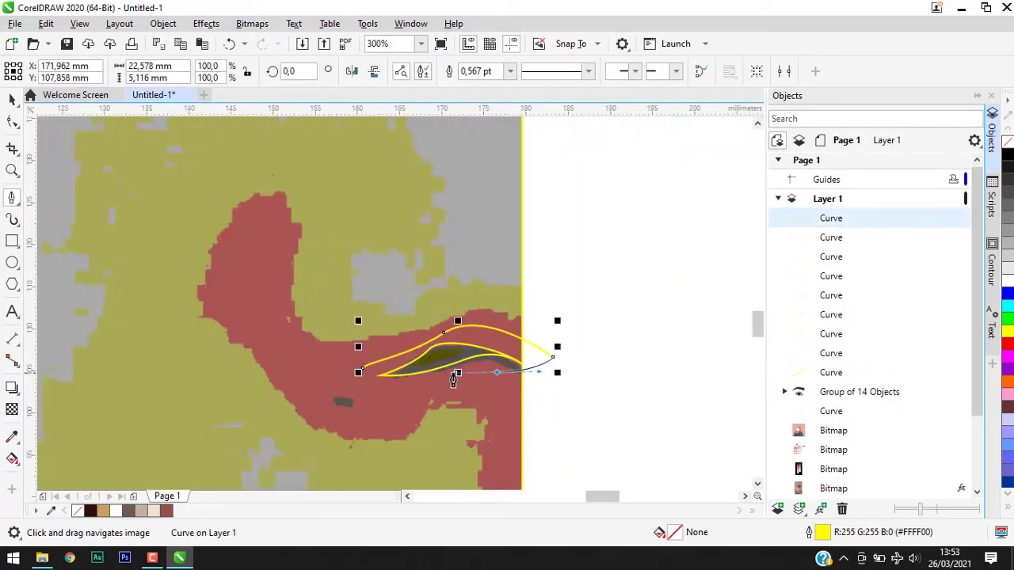
scroll(365, 383, "down", 2)
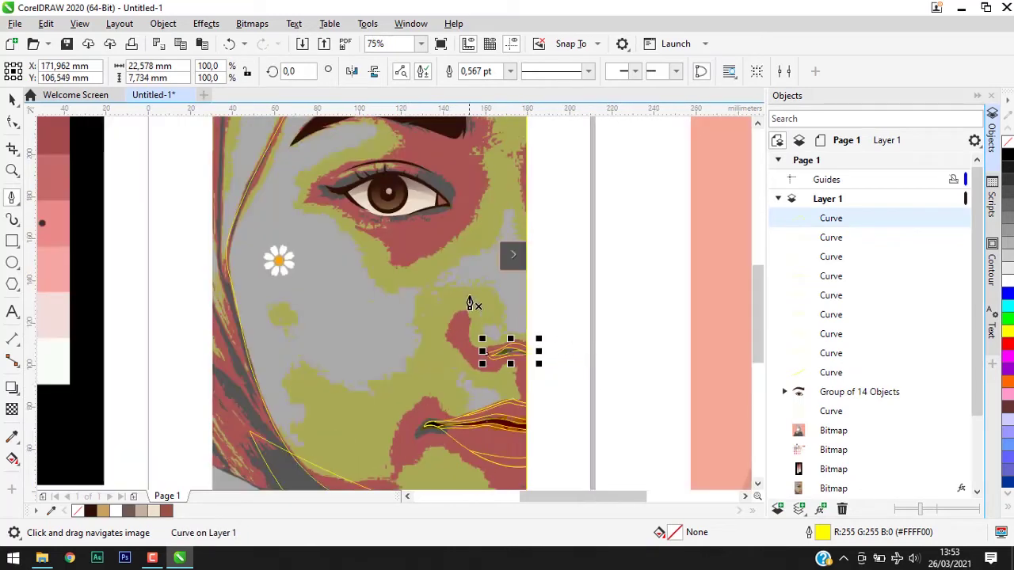
scroll(534, 251, "up", 1)
Step: Trace curves along the eyebrow's underside and from the outer eye corner under the lower lid
left_click(527, 204)
left_click(526, 279)
left_click_drag(367, 258, 297, 259)
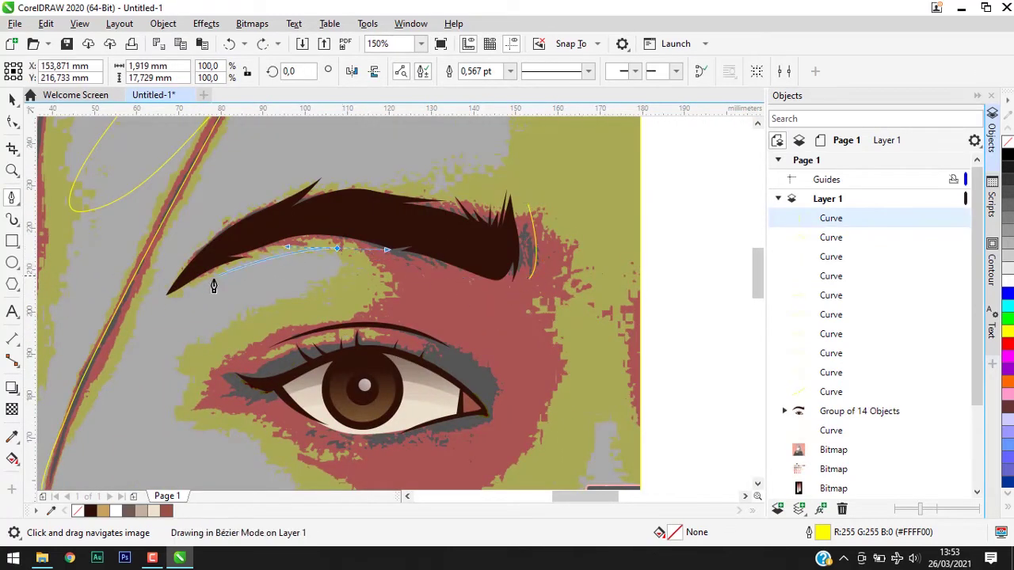
scroll(158, 463, "up", 1)
left_click(305, 275)
left_click_drag(391, 336, 433, 342)
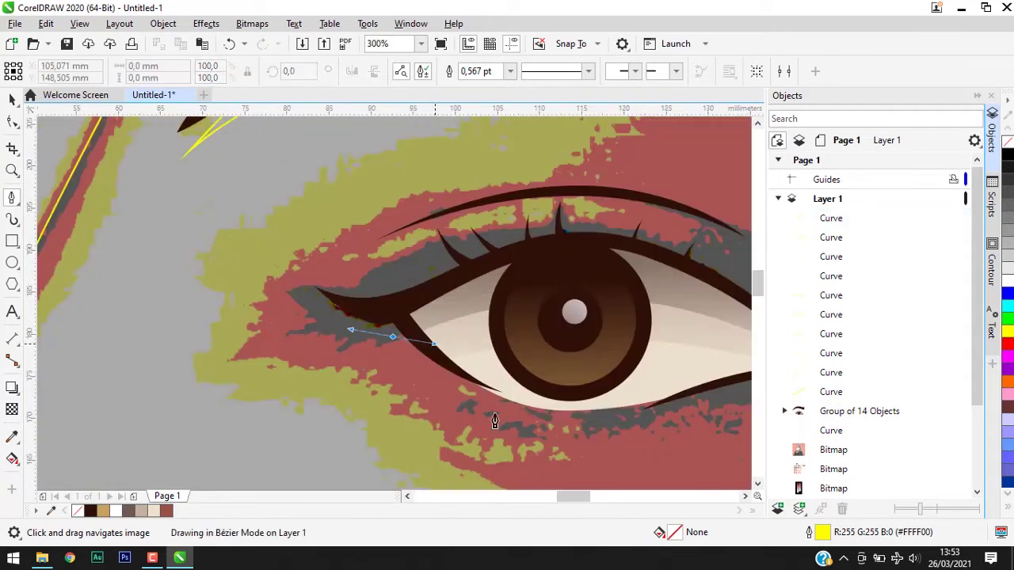
scroll(355, 340, "down", 1)
scroll(459, 384, "up", 1)
left_click_drag(540, 380, 546, 384)
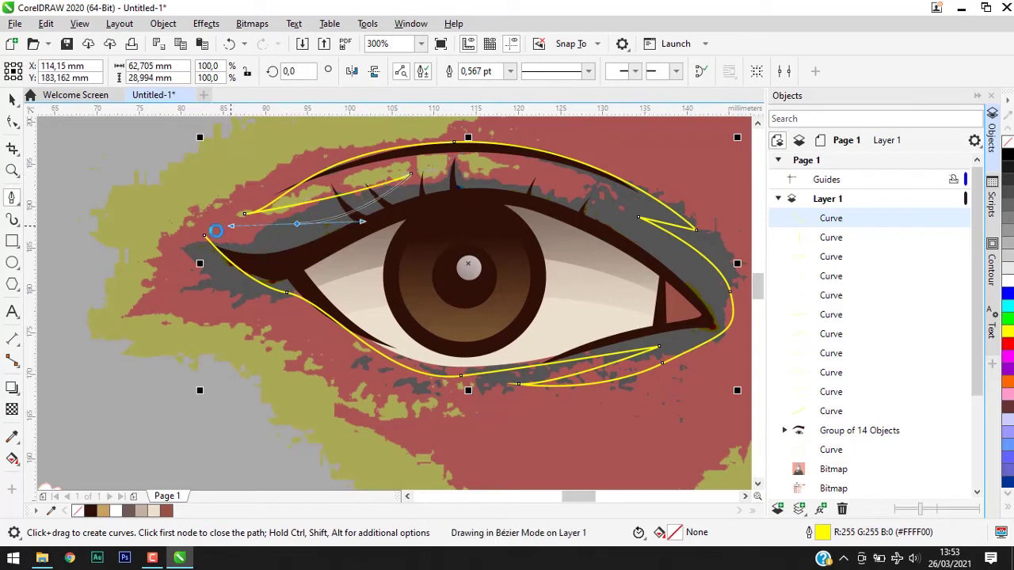
Step: Marquee-select the traced lip curves and group them with Ctrl+G
scroll(353, 267, "down", 5)
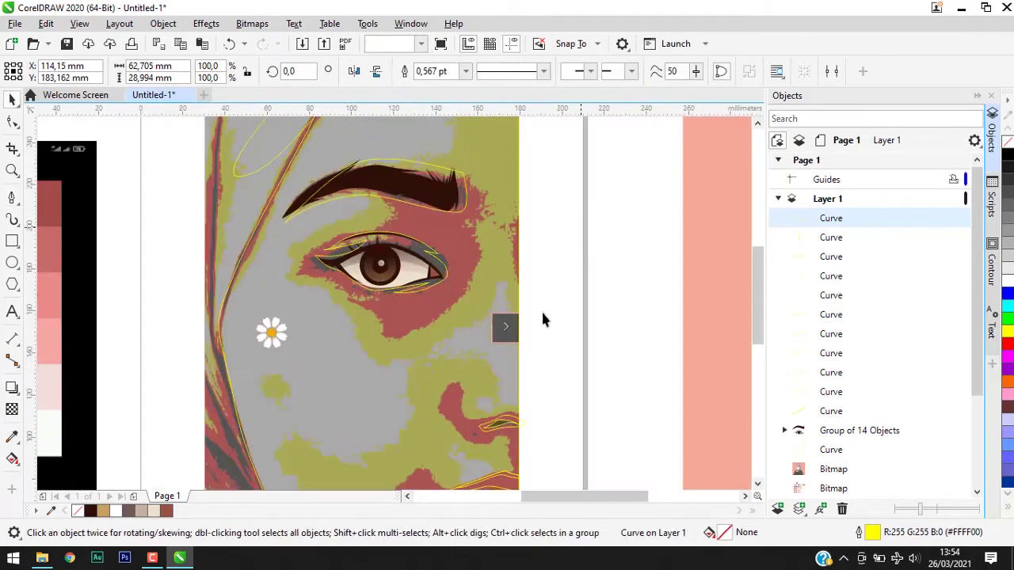
scroll(332, 407, "down", 1)
left_click(298, 378)
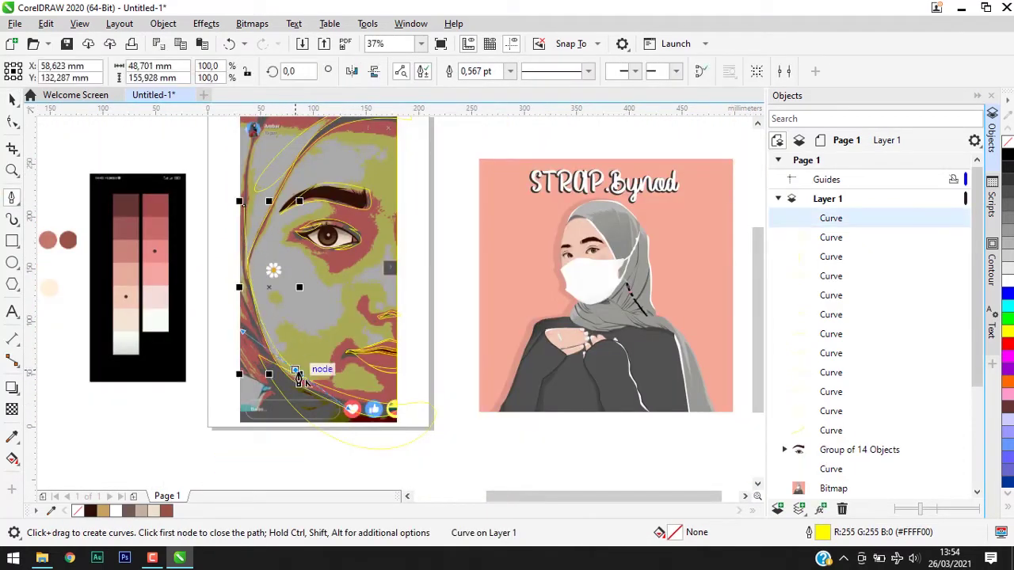
key("space")
left_click(830, 218)
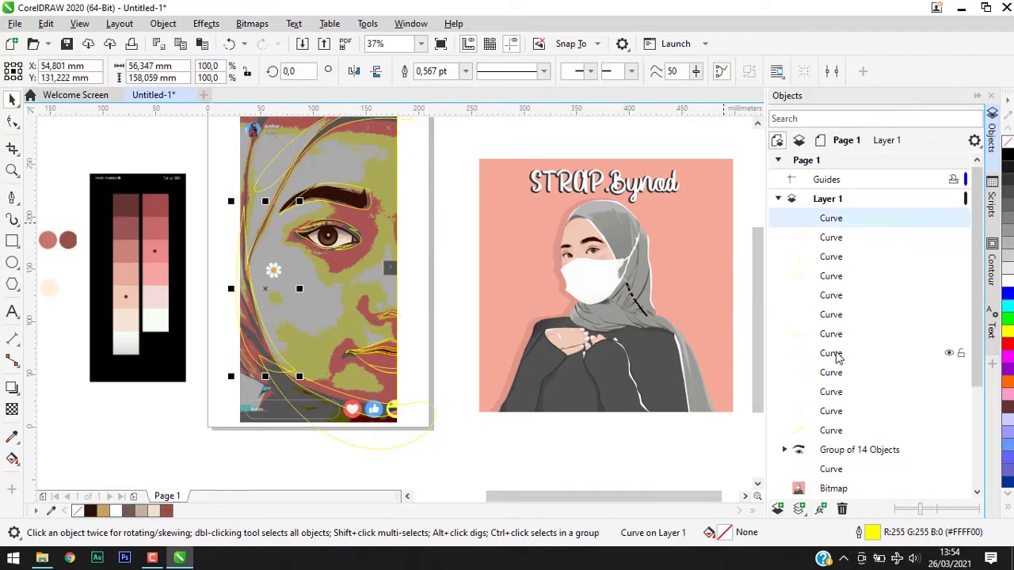
left_click(831, 352, "shift")
key("Escape")
left_click_drag(489, 301, 269, 420)
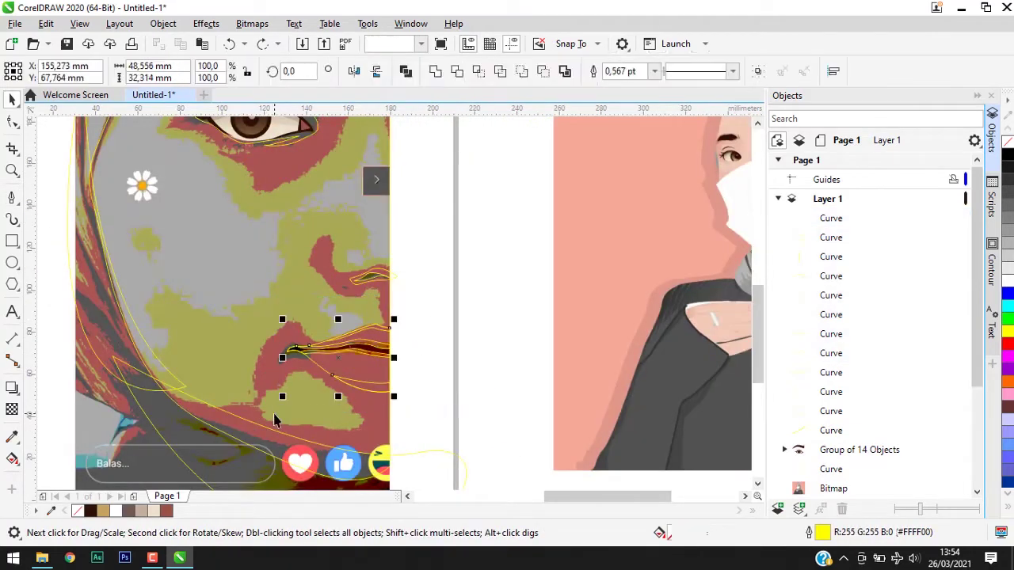
key("ctrl+g")
left_click(887, 353)
left_click(459, 310)
Step: Trace a closed shape at the lip corner, group seven curves, and send the group below Group of 14 Objects
left_click(13, 198)
scroll(293, 348, "up", 5)
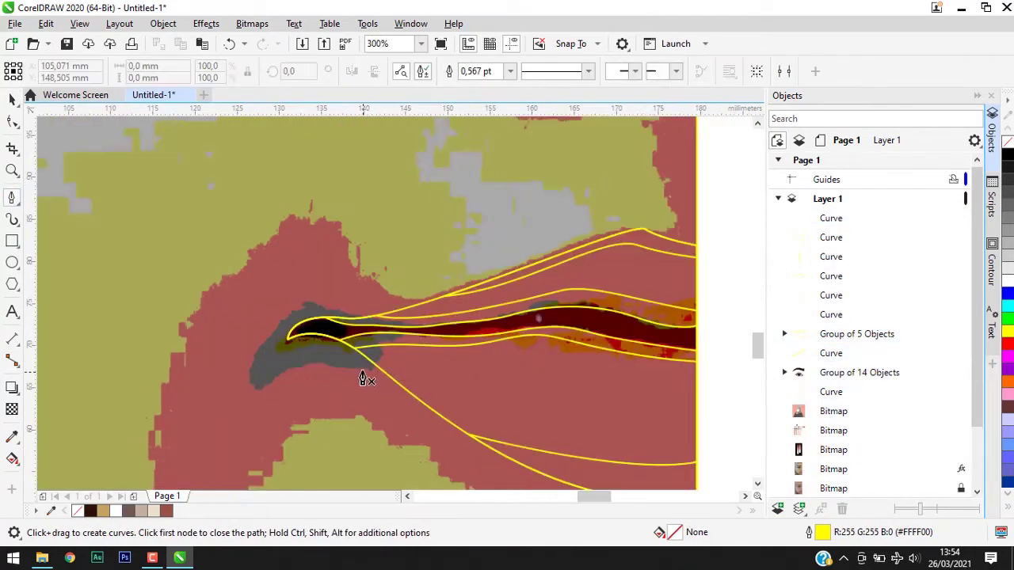
left_click(366, 370)
scroll(357, 378, "down", 5)
left_click(831, 334, "shift")
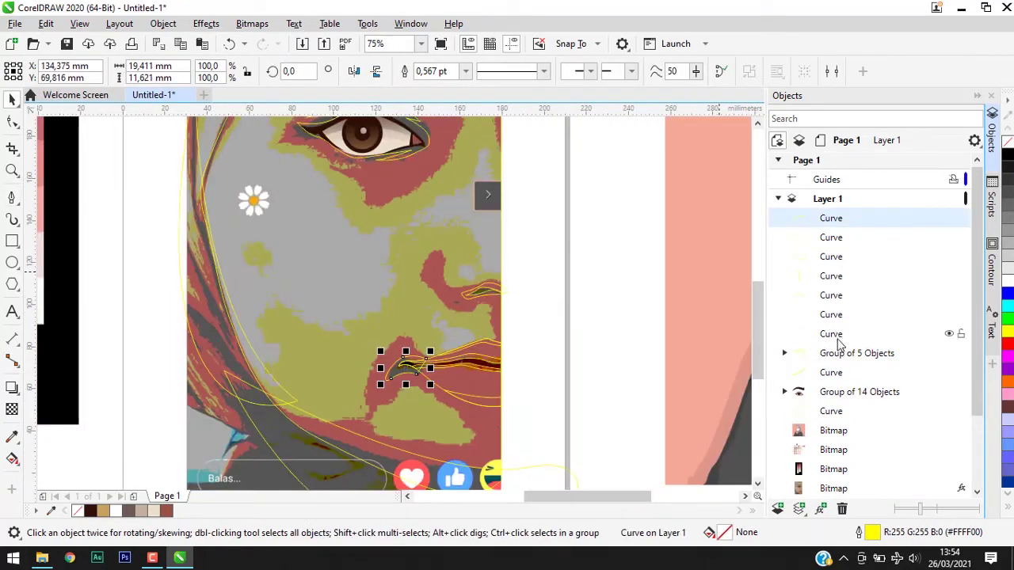
key("ctrl+g")
left_click(451, 416)
left_click(452, 416)
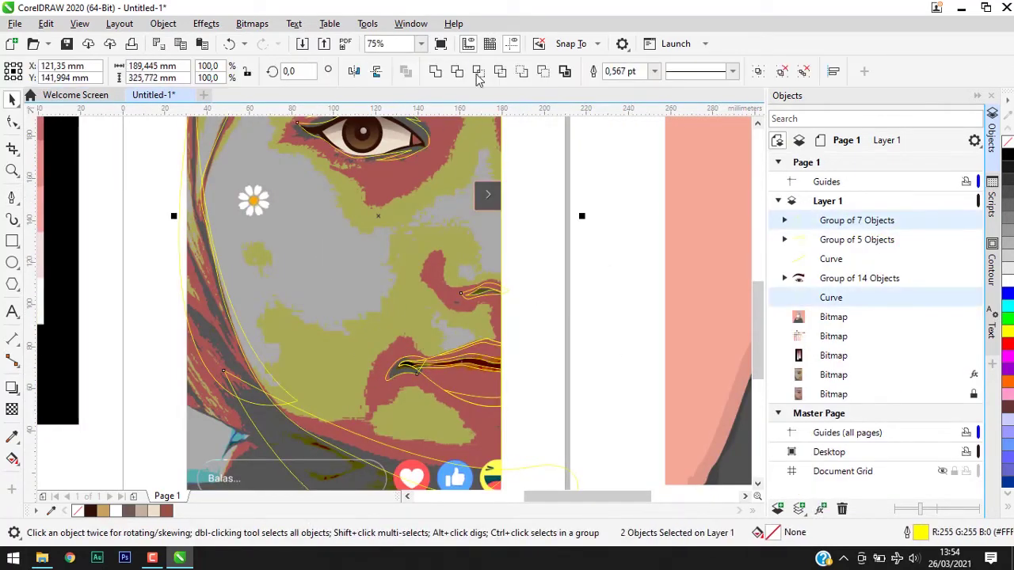
key("ctrl+Page_Down")
key("ctrl+Page_Down")
key("ctrl+Page_Down")
Step: Inspect the Group of 5 Objects, then ungroup the Group of 7 Objects with Ctrl+U
scroll(397, 370, "down", 3)
scroll(369, 389, "up", 4)
key("F10")
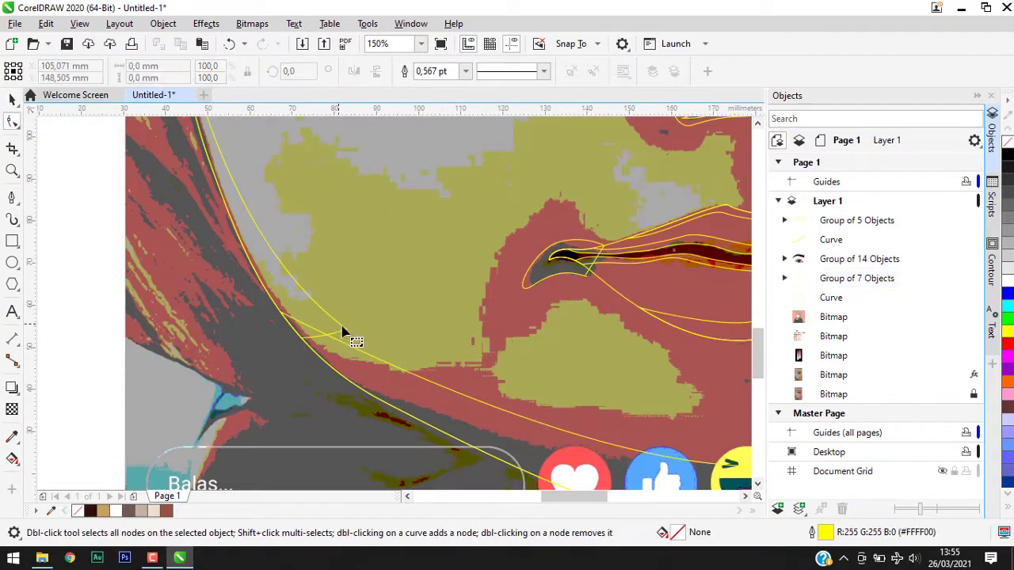
left_click(857, 222)
scroll(544, 283, "down", 2)
scroll(544, 283, "down", 2)
key("space")
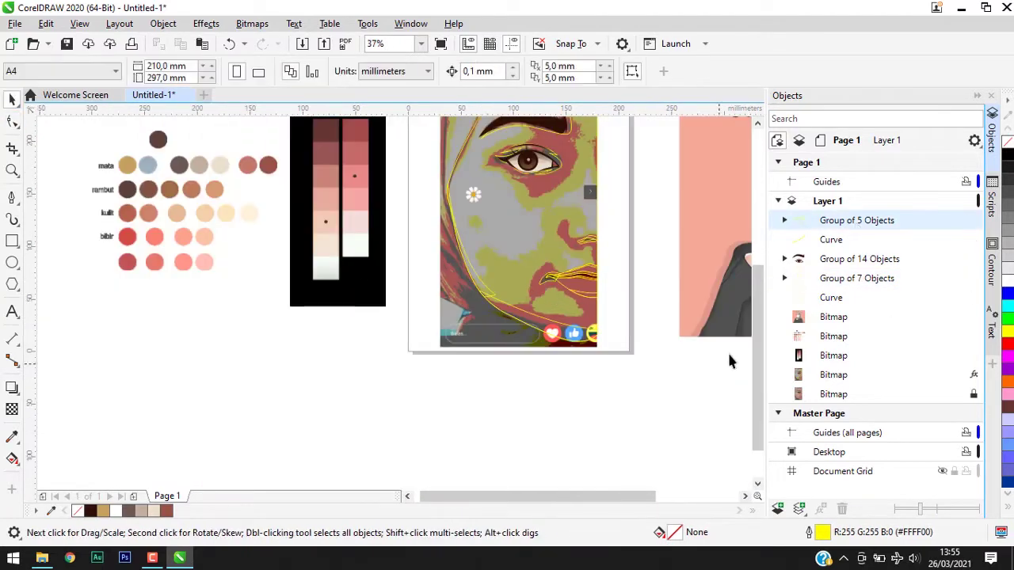
left_click(856, 278)
key("ctrl+u")
key("Escape")
scroll(546, 277, "up", 6)
Step: Check one curve's nodes, then regroup the seven curves into one group
left_click(546, 283)
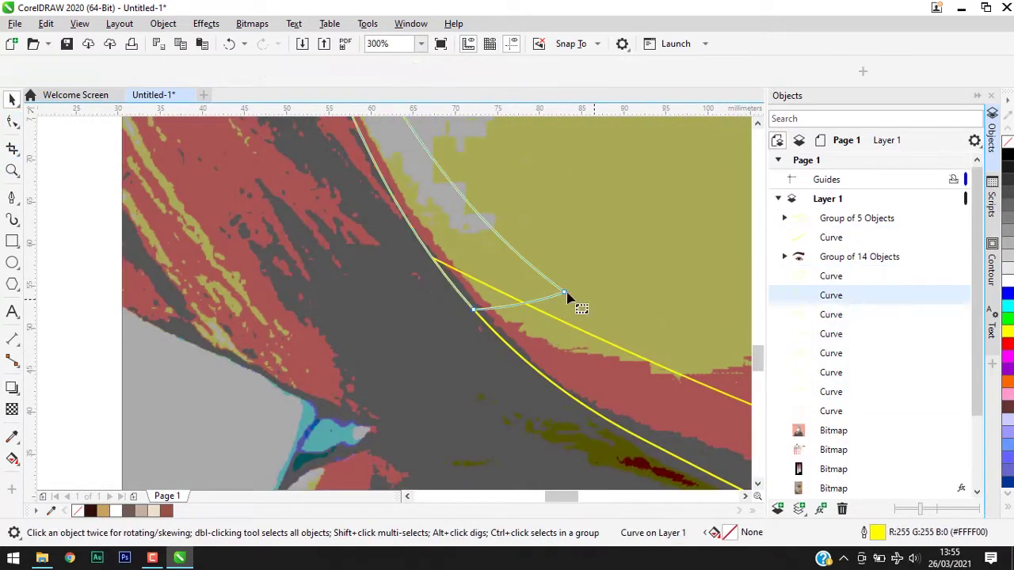
key("F10")
scroll(595, 341, "down", 8)
key("space")
left_click(833, 396, "shift")
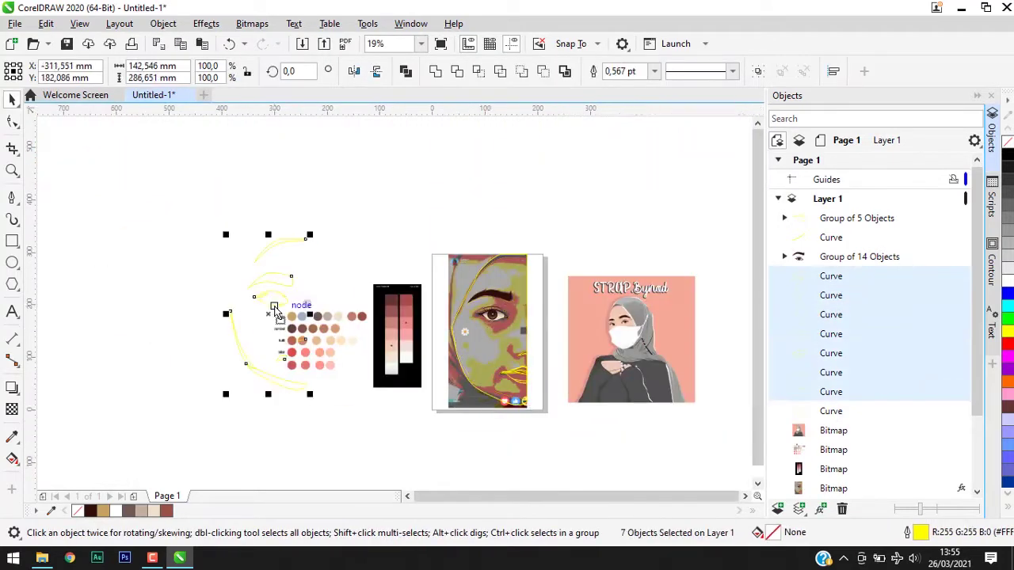
key("ctrl+g")
key("Escape")
Step: Fill the seven-curve group with dark brown #643734 sampled from the reference
scroll(519, 251, "up", 2)
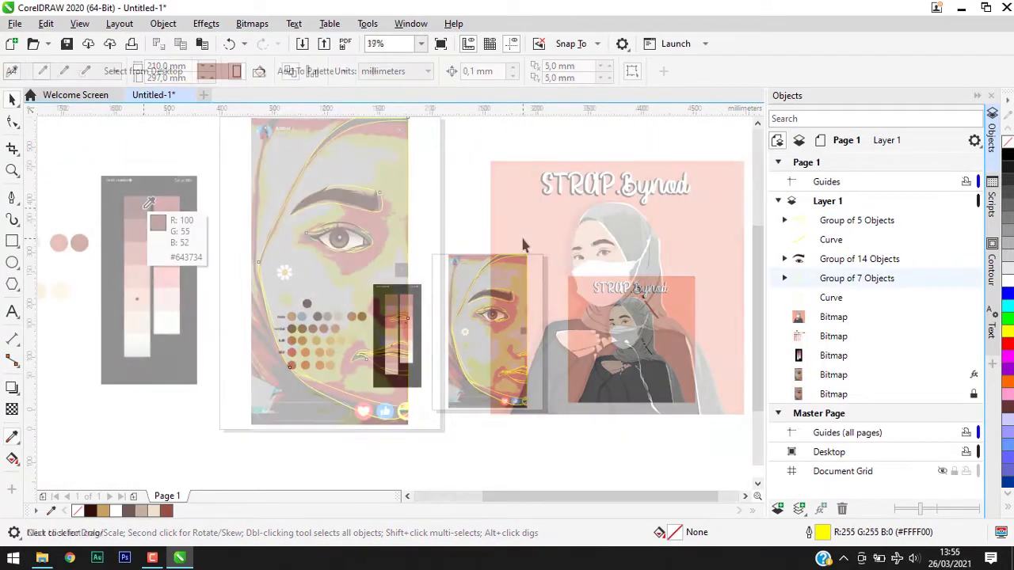
key("i")
left_click(346, 210)
key("space")
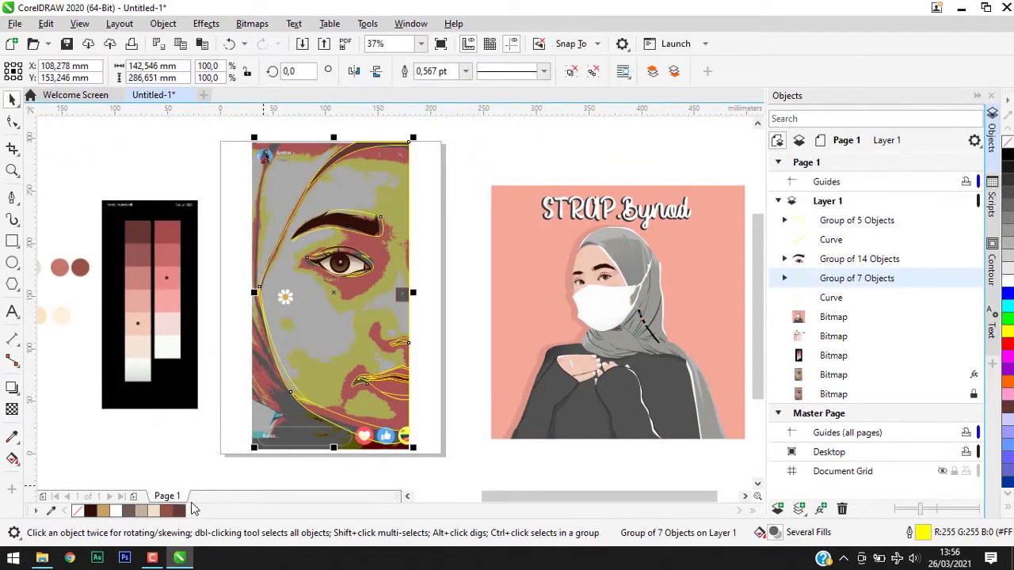
key("F5")
Step: Trace a Bézier curve bending along the brow tip
scroll(452, 225, "up", 2)
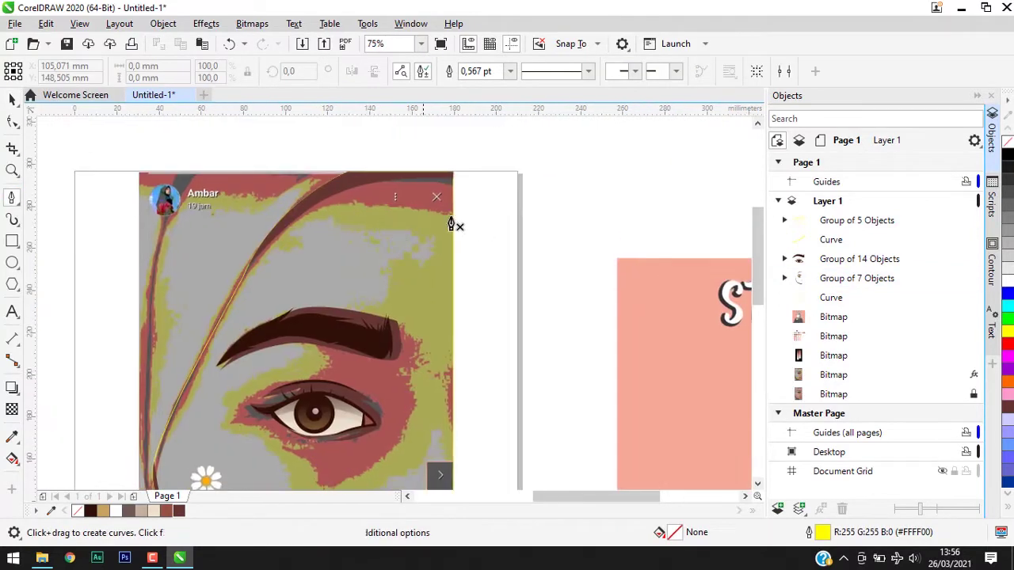
left_click_drag(210, 311, 195, 331)
scroll(471, 208, "down", 2)
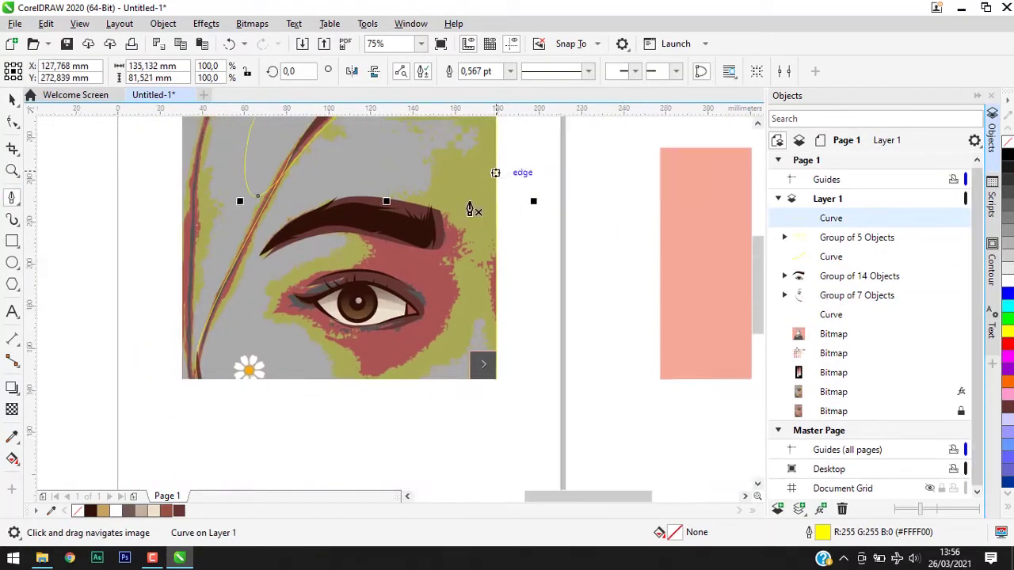
scroll(360, 277, "up", 2)
left_click(520, 136)
left_click(568, 222)
left_click_drag(570, 328, 567, 325)
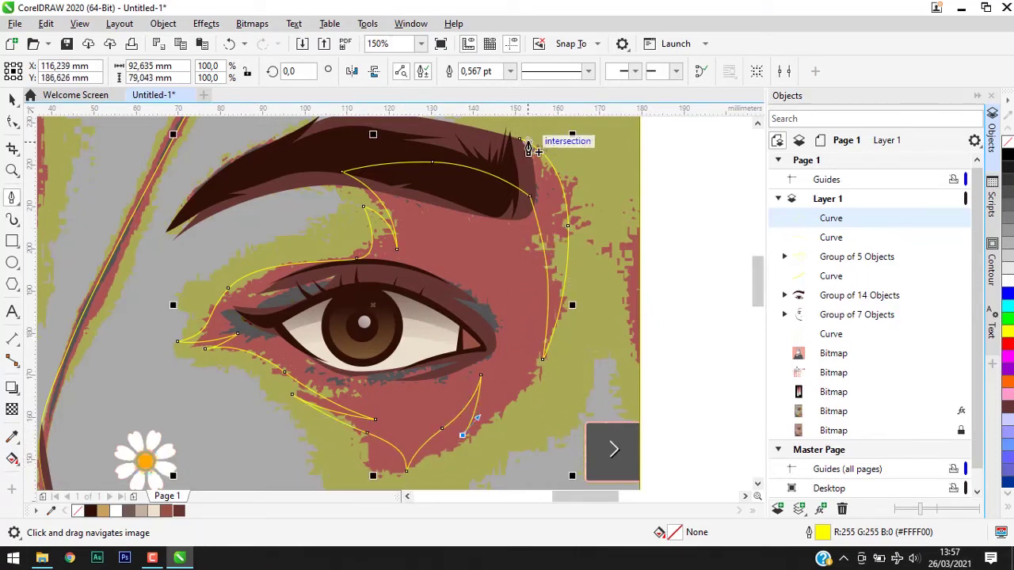
key("space")
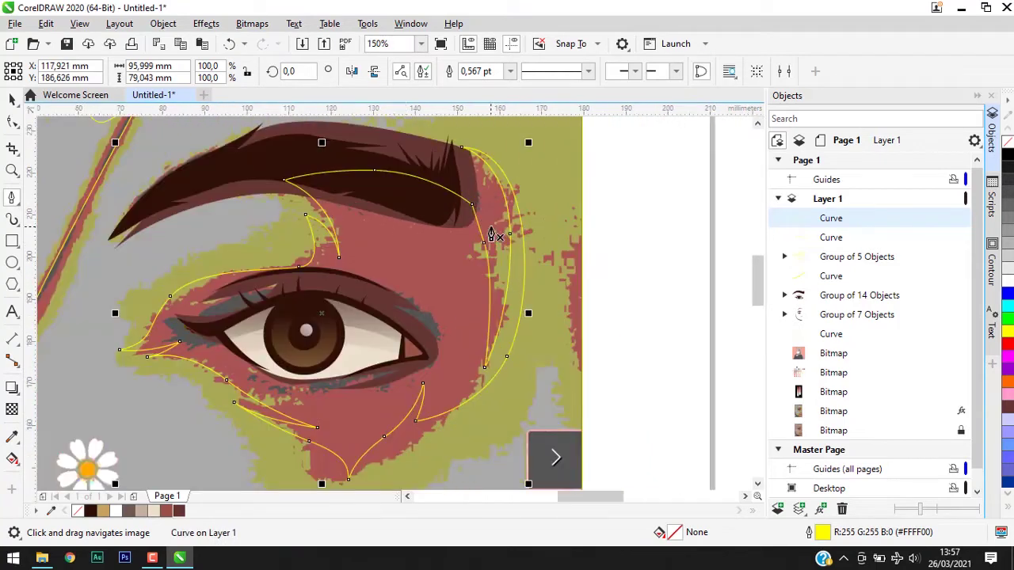
Step: Draw a curved Bézier segment running down beside the eye
key("F10")
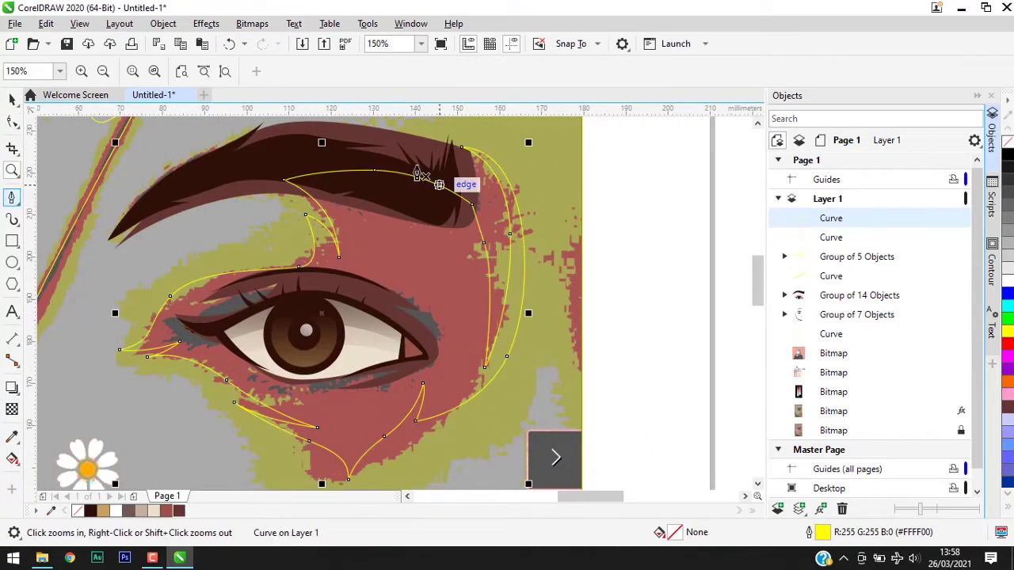
left_click(11, 196)
left_click(474, 130)
left_click_drag(474, 259, 466, 385)
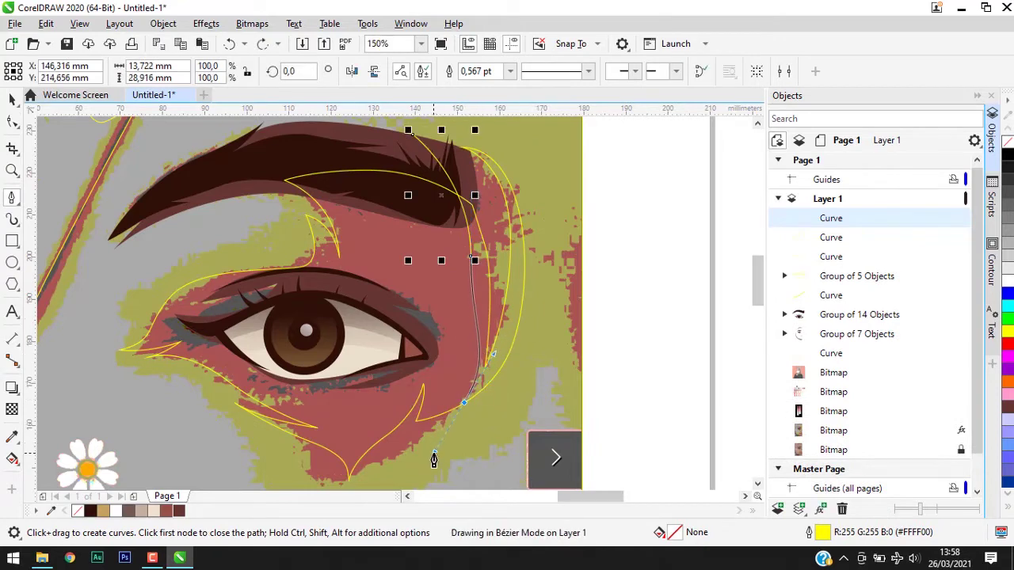
scroll(515, 277, "up", 1)
key("space")
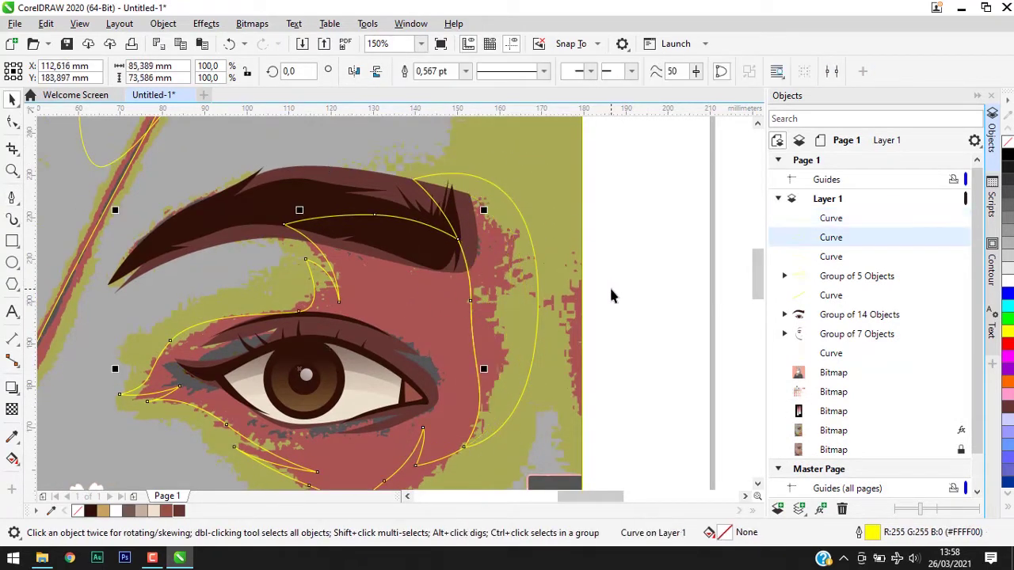
Step: Draw a curve along the top of the eyebrow, then delete it
scroll(506, 308, "up", 1)
scroll(375, 293, "down", 1)
key("space")
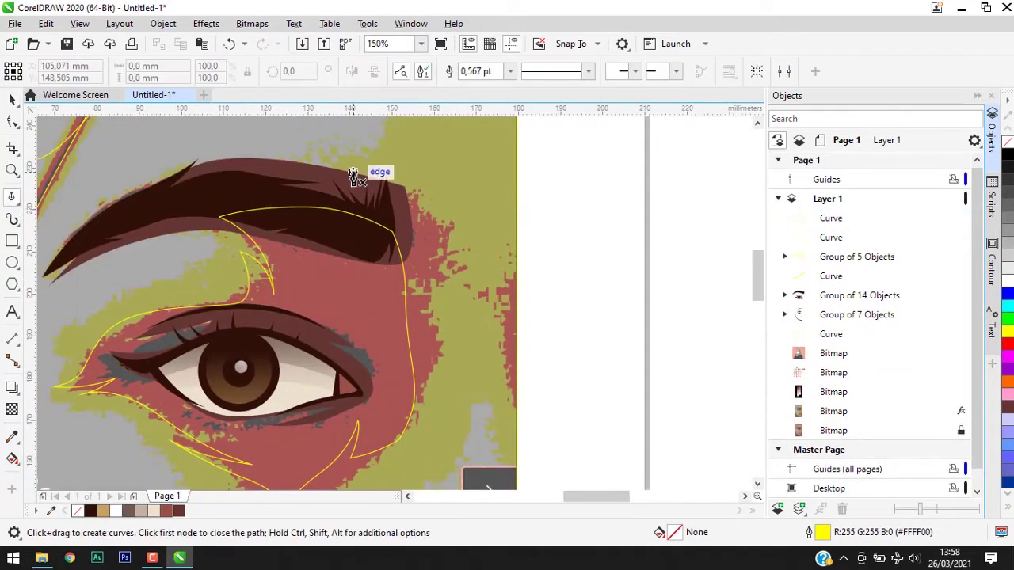
left_click(349, 168)
left_click_drag(441, 219, 452, 250)
double_click(432, 375)
key("space")
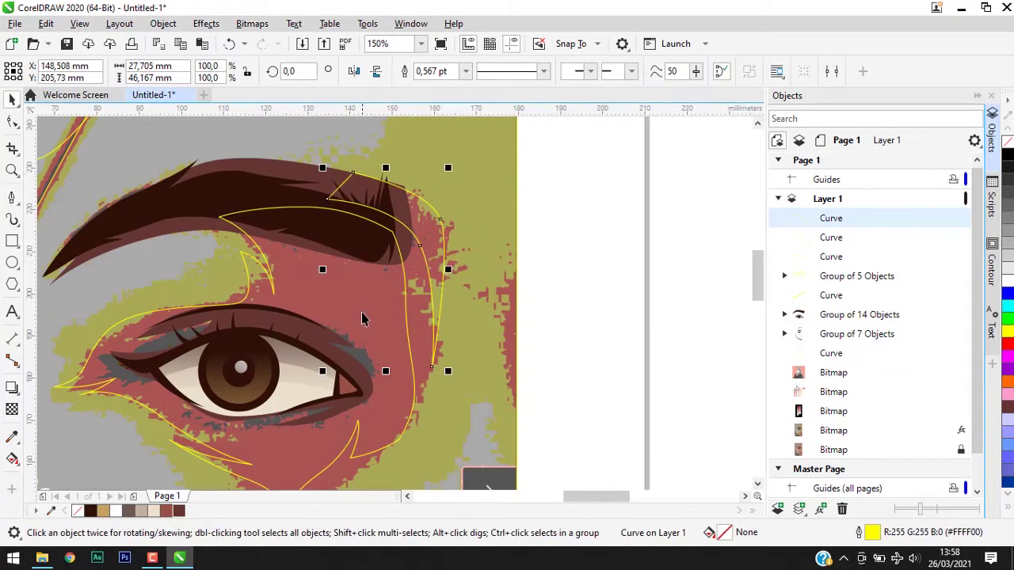
key("Delete")
Step: Trace a closed outline around the shadow beside the lip corner
scroll(489, 399, "up", 2)
key("space")
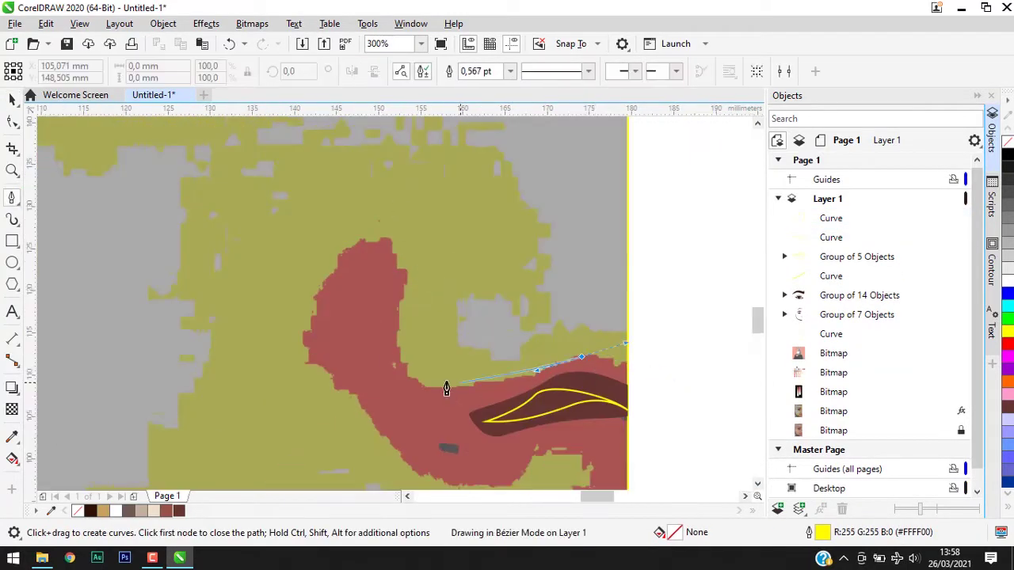
left_click(426, 377)
left_click(382, 190)
left_click_drag(335, 276, 303, 331)
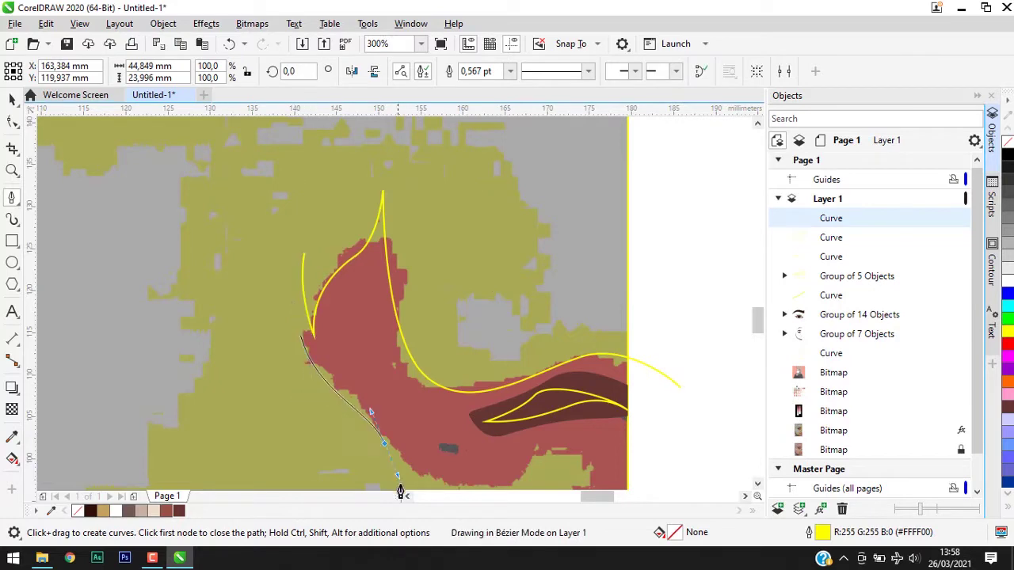
left_click_drag(400, 492, 334, 335)
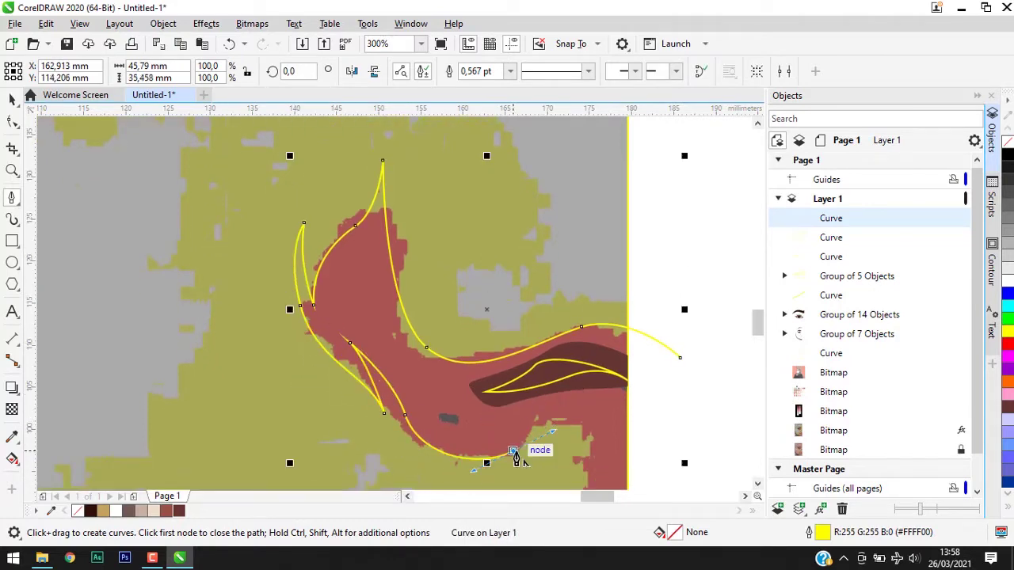
mouse_move(590, 430)
left_mouse_down()
mouse_move(567, 411)
mouse_move(646, 394)
left_mouse_up()
left_click(659, 227)
scroll(565, 350, "down", 2)
Step: Draw a short curve along the jaw shading
left_click(264, 327)
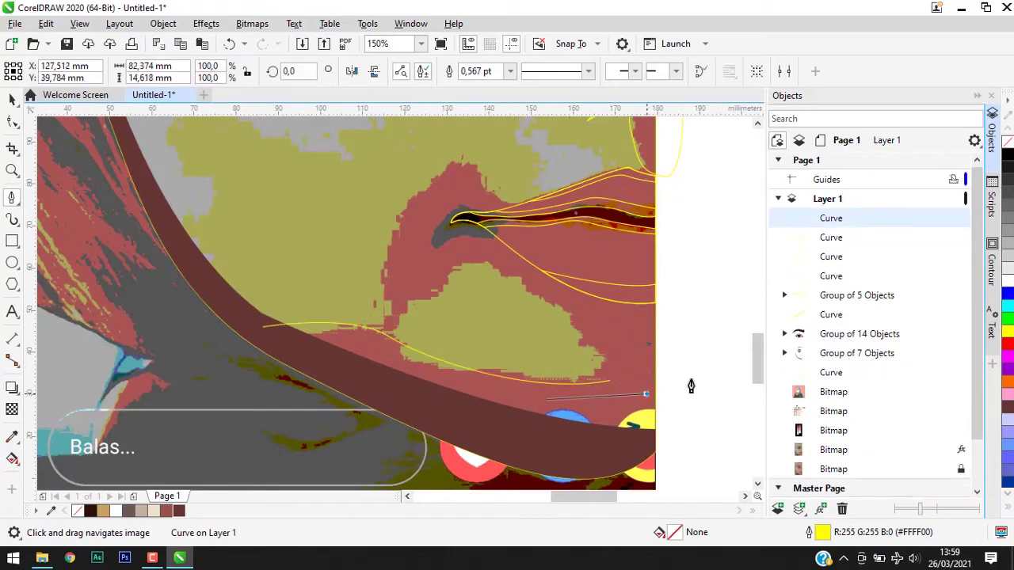
scroll(471, 266, "up", 1)
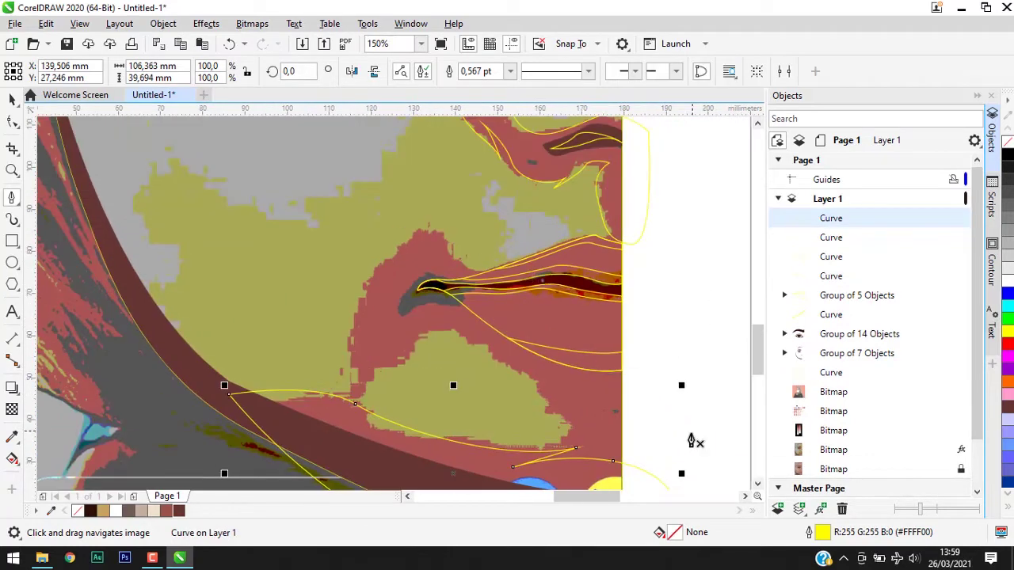
scroll(694, 442, "down", 1)
left_click_drag(425, 328, 394, 347)
key("Return")
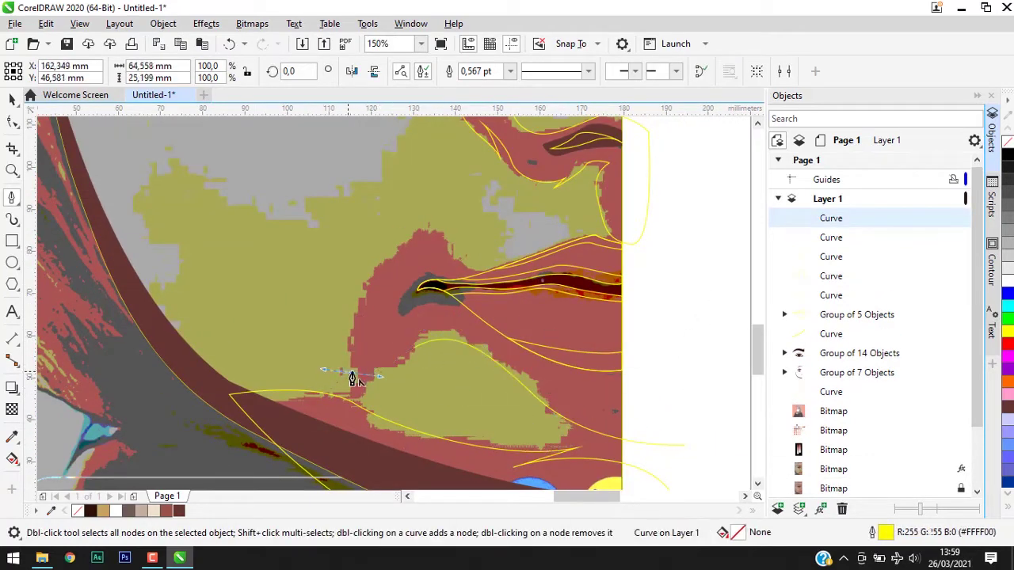
Step: Trace a shading curve up to the top of the red area beside the upper lip
left_click_drag(350, 350, 356, 355)
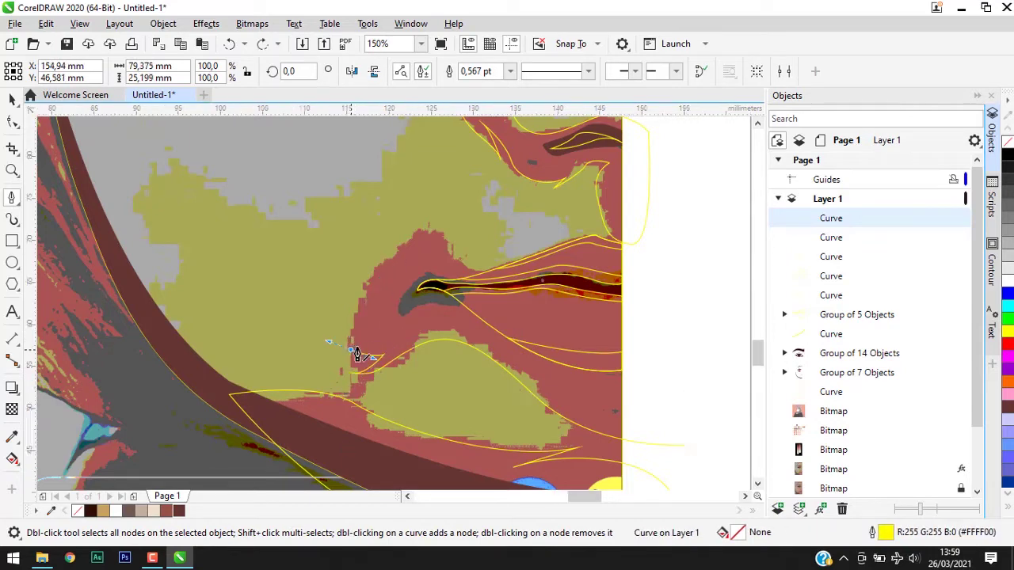
scroll(357, 355, "up", 3)
left_click_drag(442, 210, 447, 223)
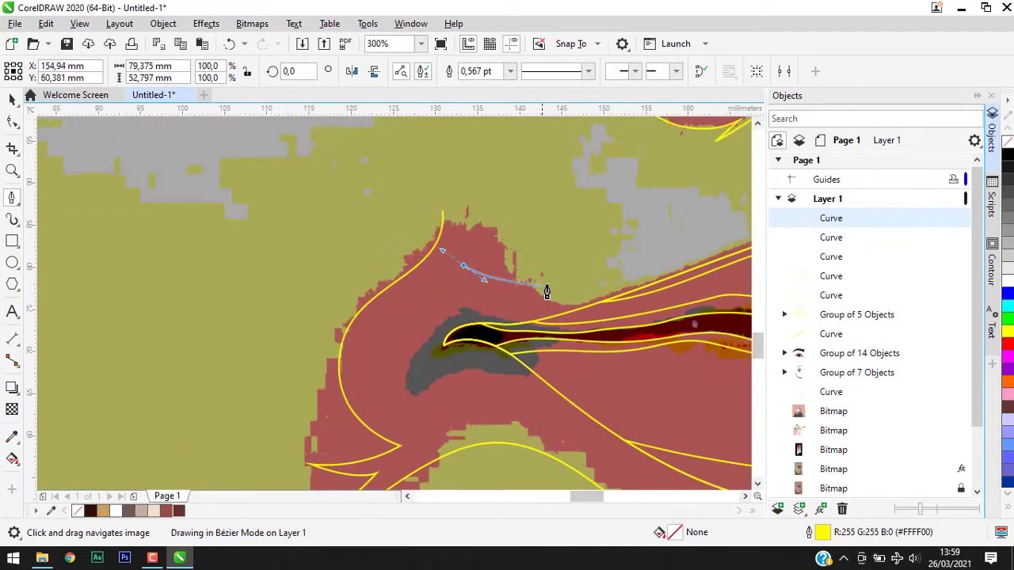
key("space")
scroll(545, 305, "down", 1)
scroll(418, 305, "down", 1)
Step: Group the six newly traced curves with Ctrl+G
scroll(552, 389, "down", 1)
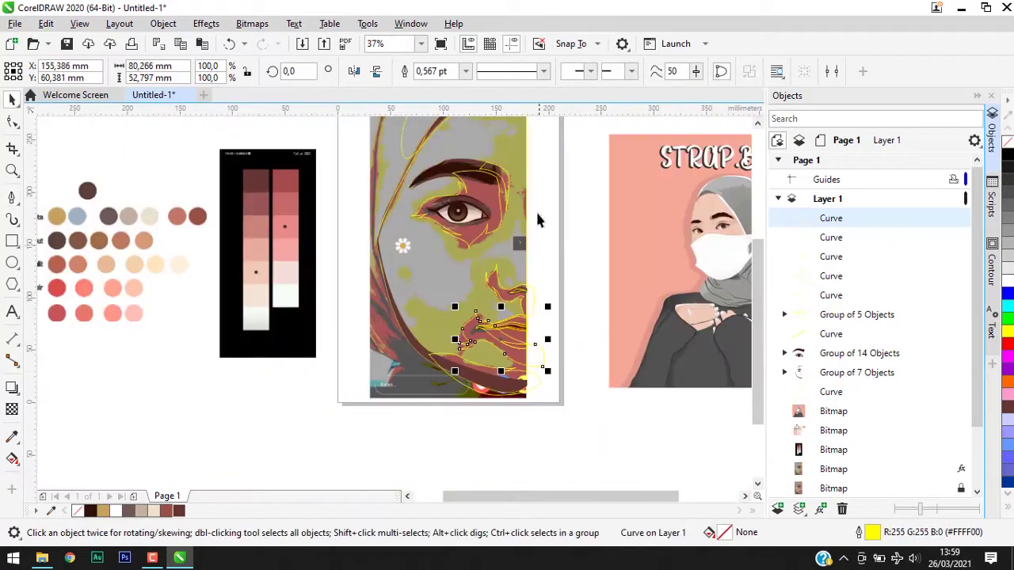
scroll(536, 220, "up", 1)
scroll(571, 213, "down", 1)
key("space")
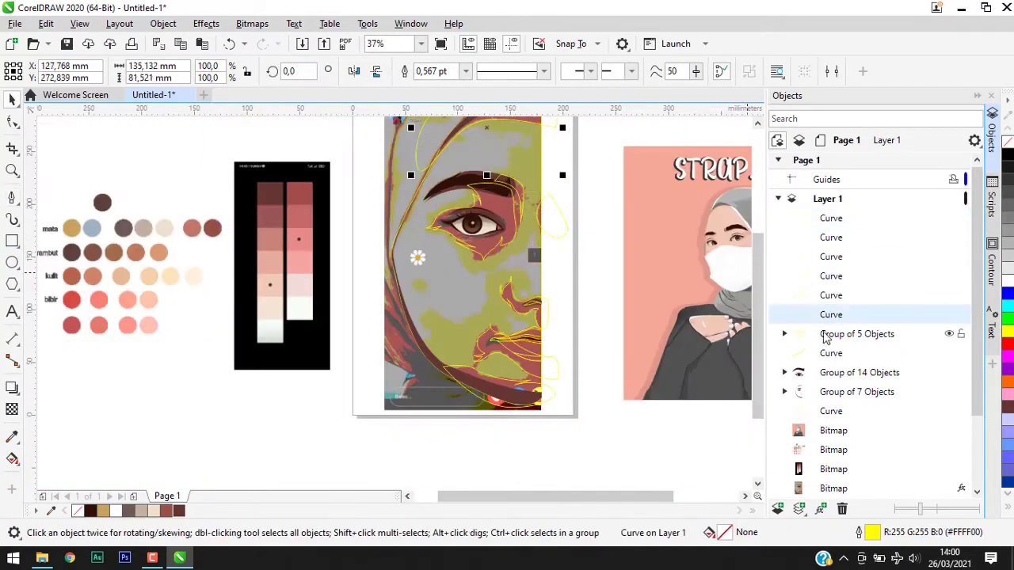
left_click(828, 265, "shift")
key("ctrl+g")
key("ctrl+Page_Down")
key("ctrl+Page_Down")
key("ctrl+Page_Down")
key("ctrl+Page_Down")
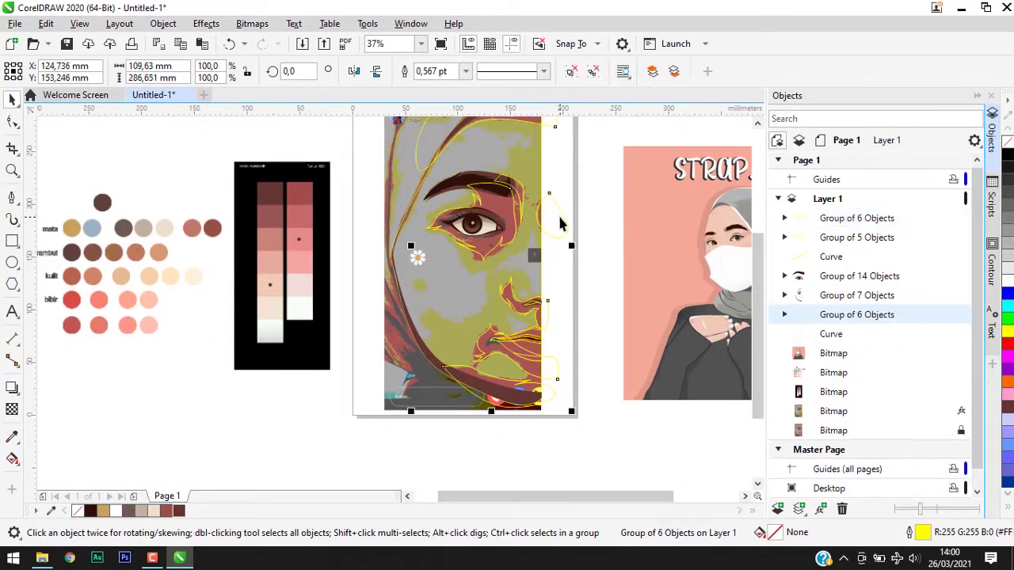
key("Escape")
Step: Ungroup the five-curve lip group into individual curves
key("i")
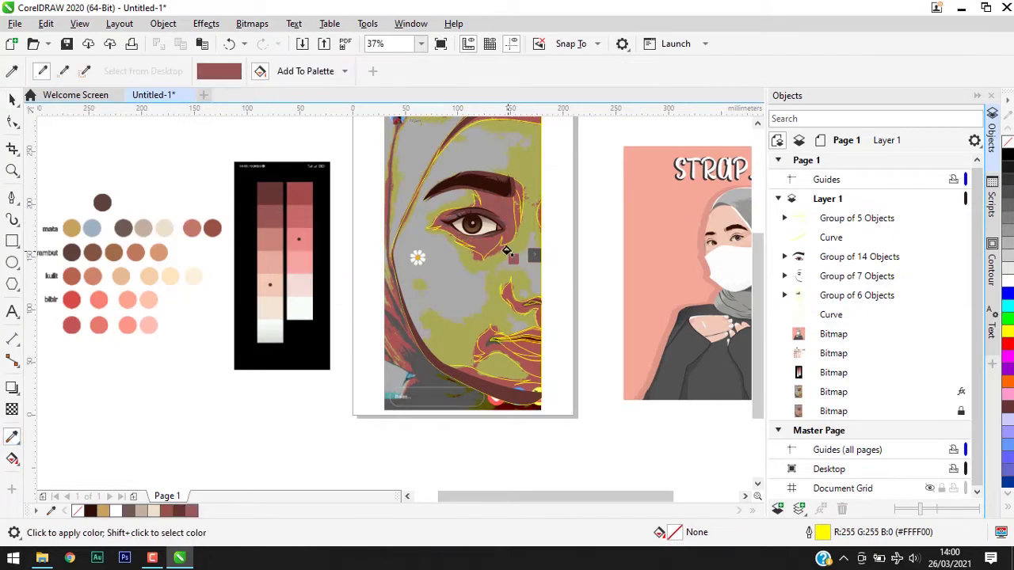
scroll(517, 234, "up", 1)
scroll(543, 253, "down", 1)
key("space")
left_click(338, 430)
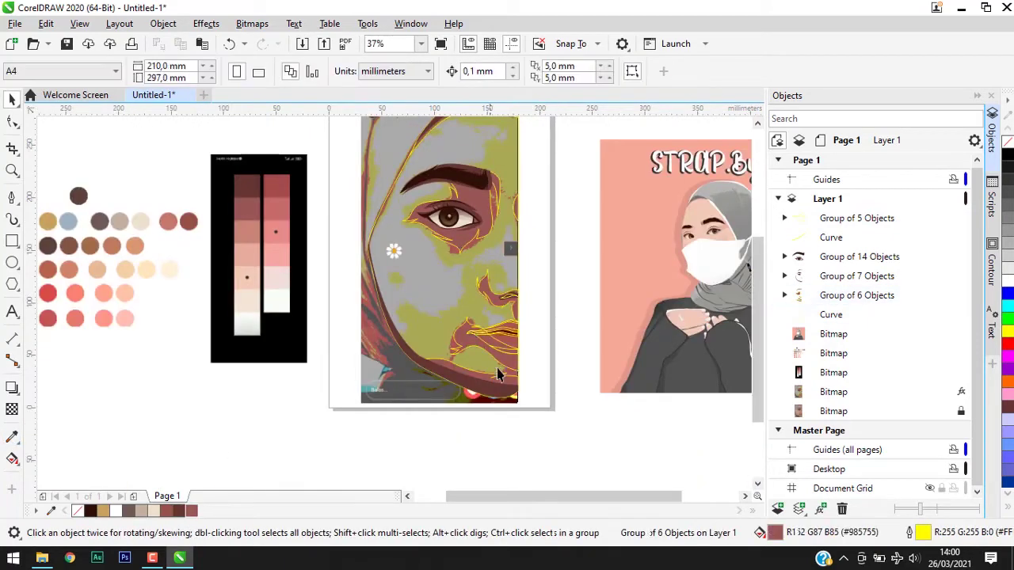
scroll(498, 369, "up", 2)
left_click(500, 323)
key("ctrl+u")
key("Tab")
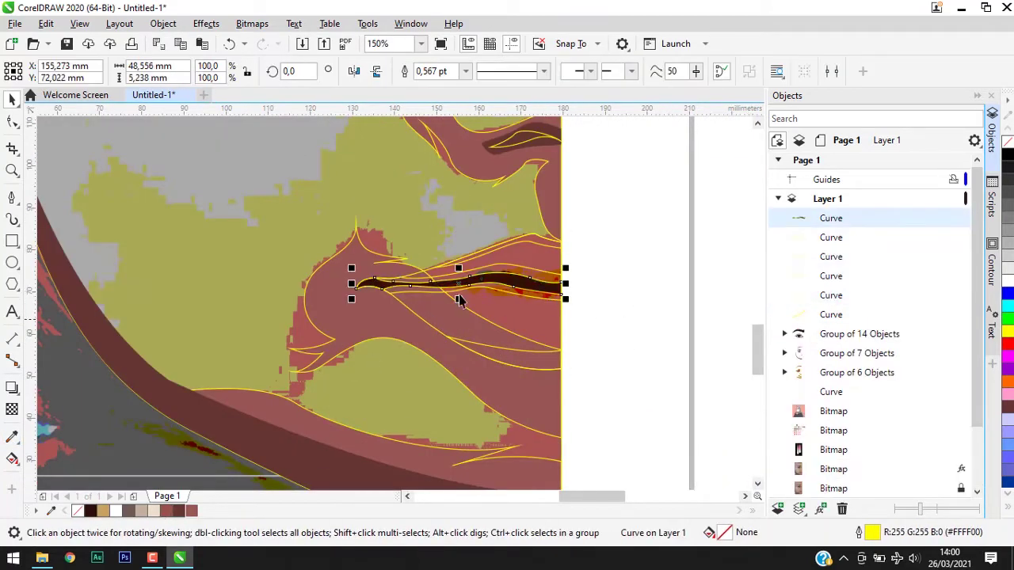
scroll(459, 299, "down", 2)
Step: Fill a lip curve with a sampled pink, then sample light pink and dark red swatches
key("i")
left_click(266, 199)
scroll(475, 295, "up", 1)
left_click(483, 294)
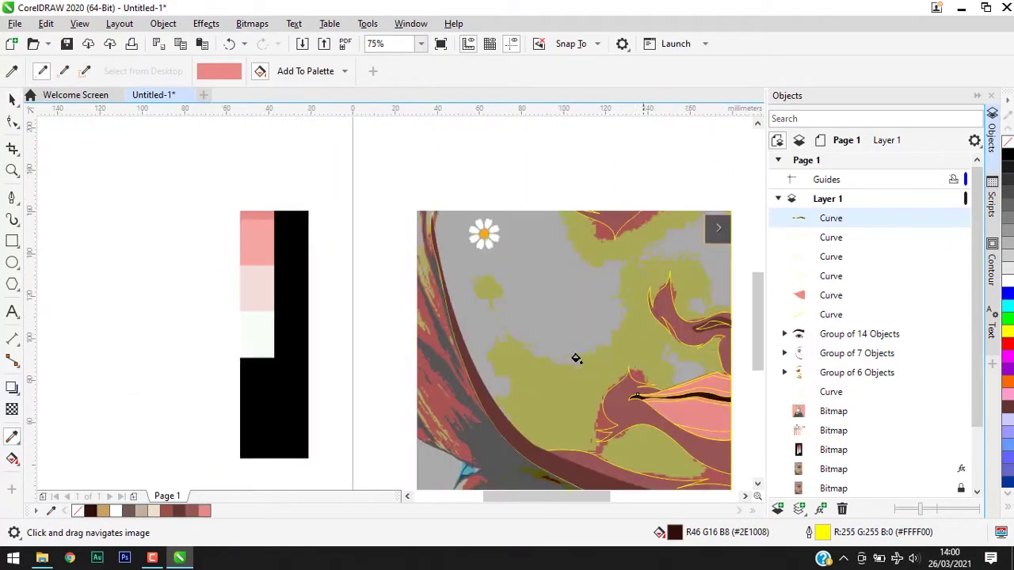
left_click(244, 237)
scroll(527, 300, "up", 1)
scroll(317, 335, "down", 1)
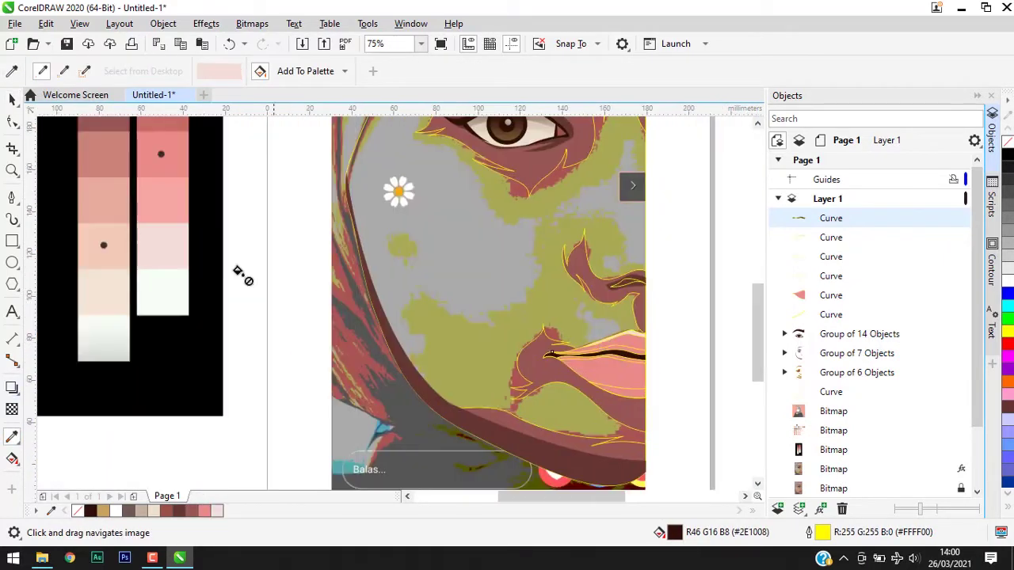
scroll(241, 275, "down", 1)
left_click(164, 210)
scroll(386, 348, "up", 2)
scroll(388, 347, "down", 2)
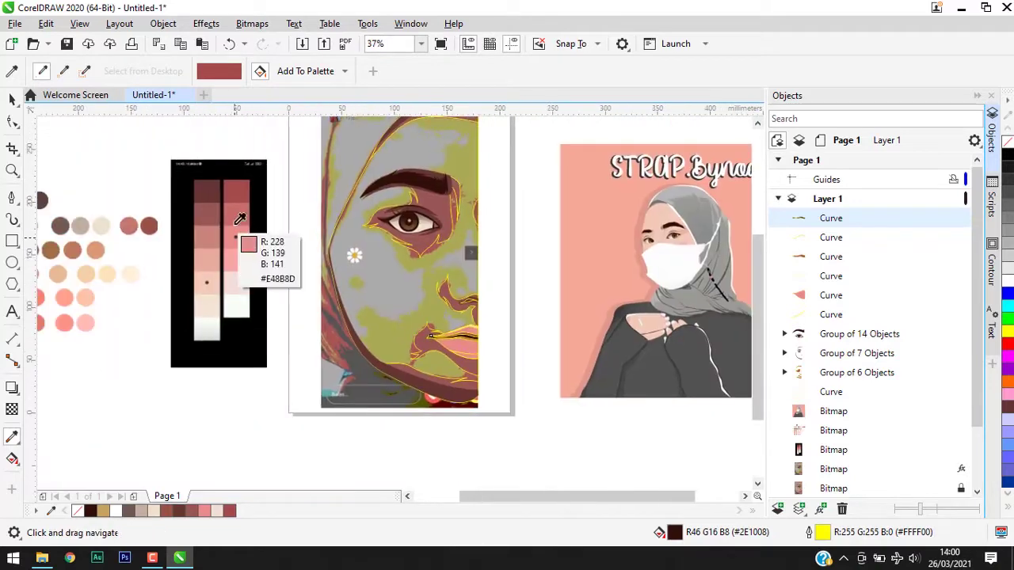
scroll(470, 369, "up", 2)
Step: Select the five curves around the lips, then deselect them
key("space")
left_click_drag(622, 211, 276, 420)
scroll(457, 300, "down", 2)
left_click(457, 301)
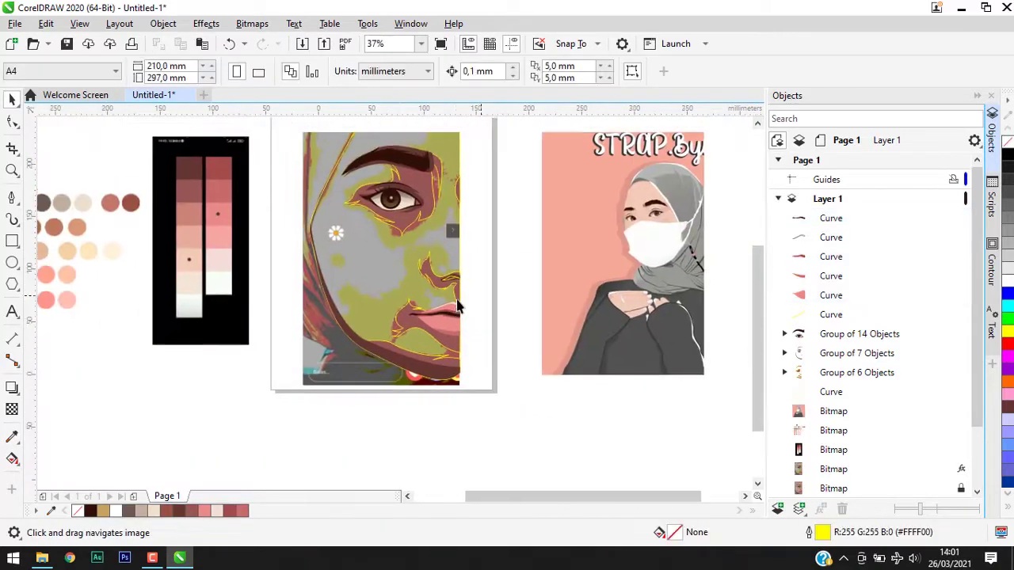
Step: Trace a Bézier curve down the face's left edge
left_click(12, 198)
scroll(271, 200, "up", 3)
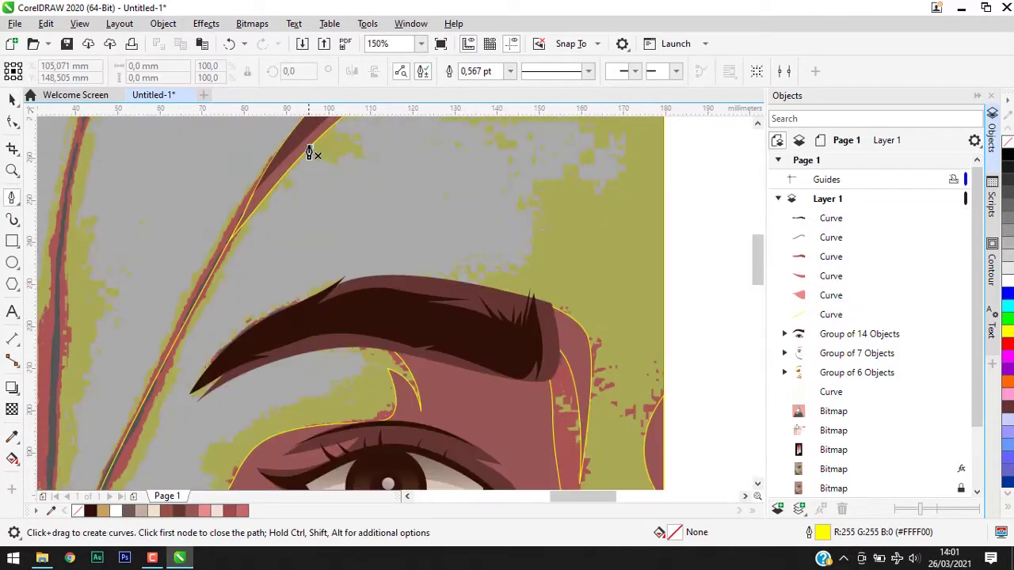
scroll(310, 151, "down", 1)
left_click(342, 119)
left_click_drag(240, 410, 252, 455)
left_click(213, 460)
scroll(213, 461, "down", 2)
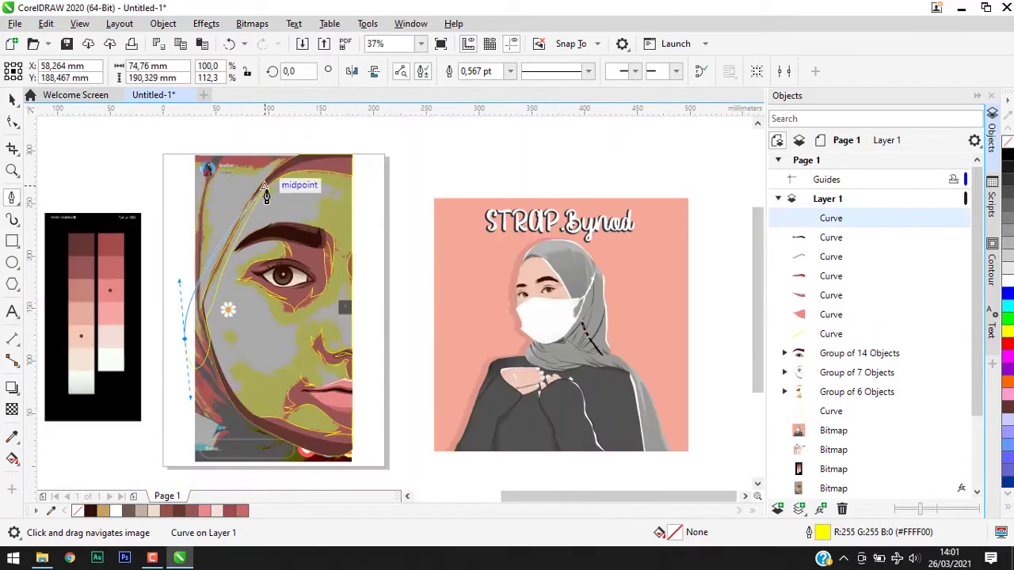
key("space")
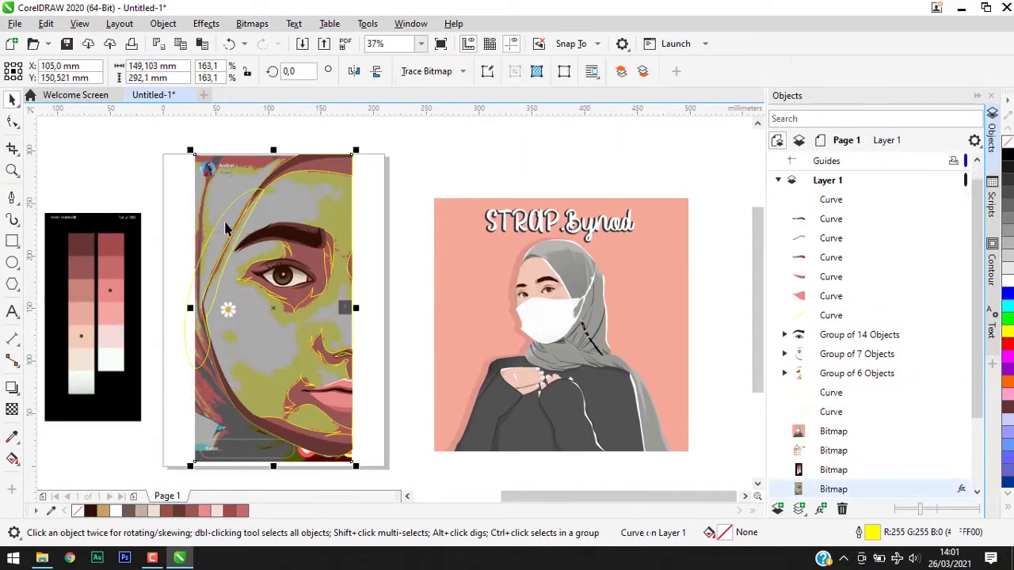
Step: Move the face-edge curve into the six-curve group in the Objects docker
key("Tab")
scroll(878, 373, "down", 1)
scroll(826, 396, "up", 2)
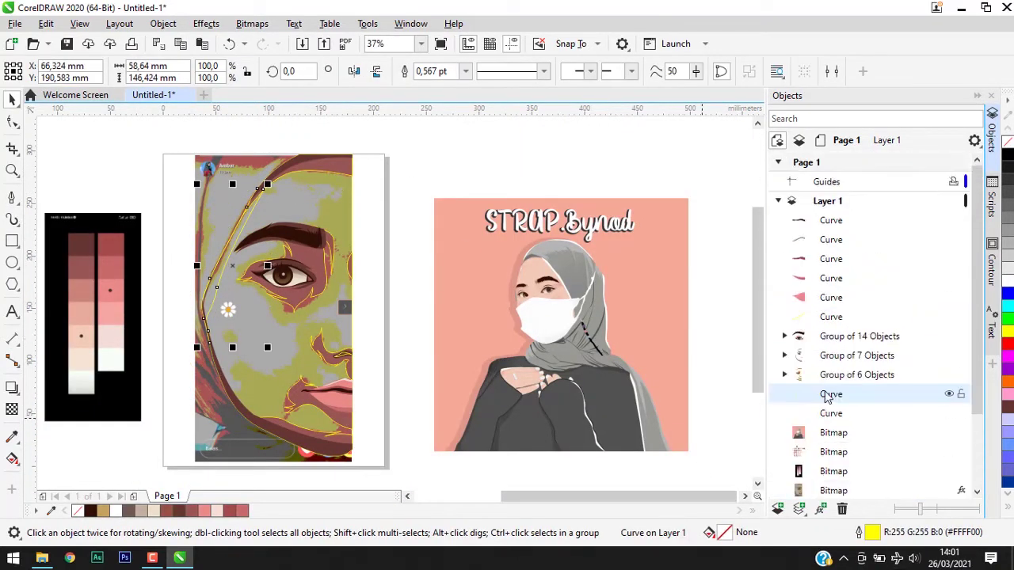
left_click_drag(830, 386, 830, 381)
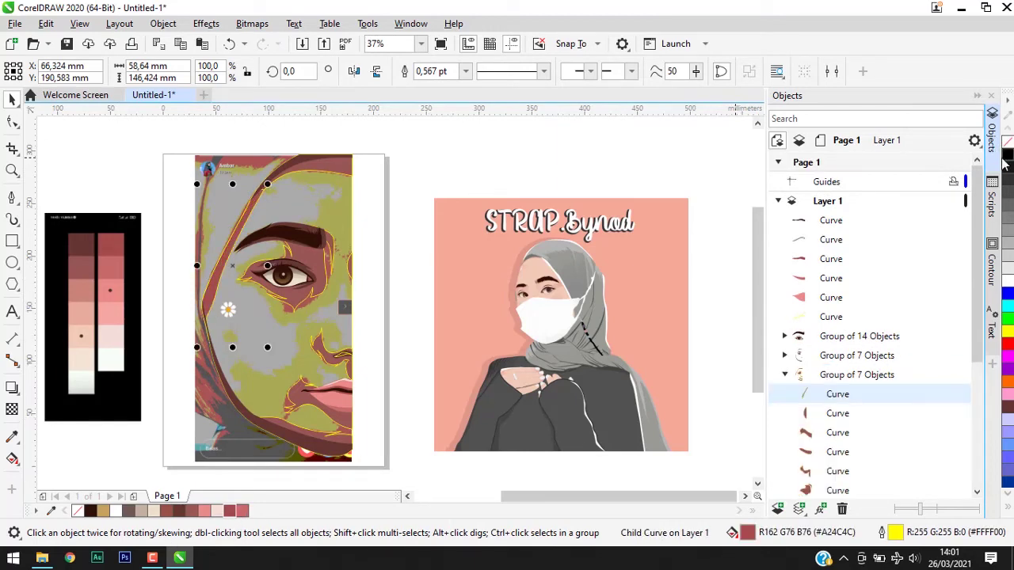
key("Escape")
left_click(294, 185)
key("Escape")
scroll(309, 360, "down", 2)
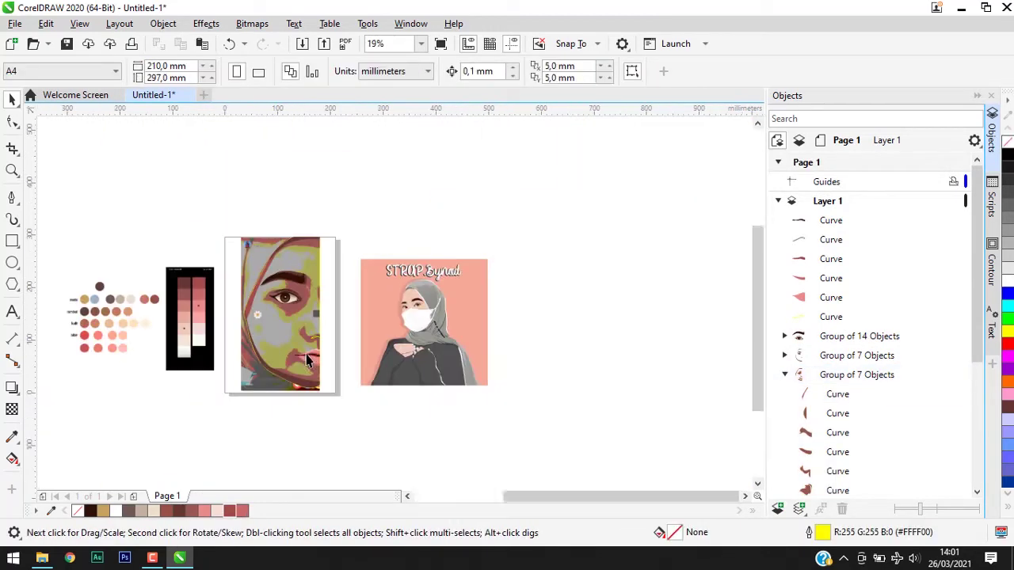
scroll(309, 360, "up", 2)
Step: Draw a smooth Pen curve arcing over the forehead above the eyebrow
key("p")
scroll(237, 202, "up", 2)
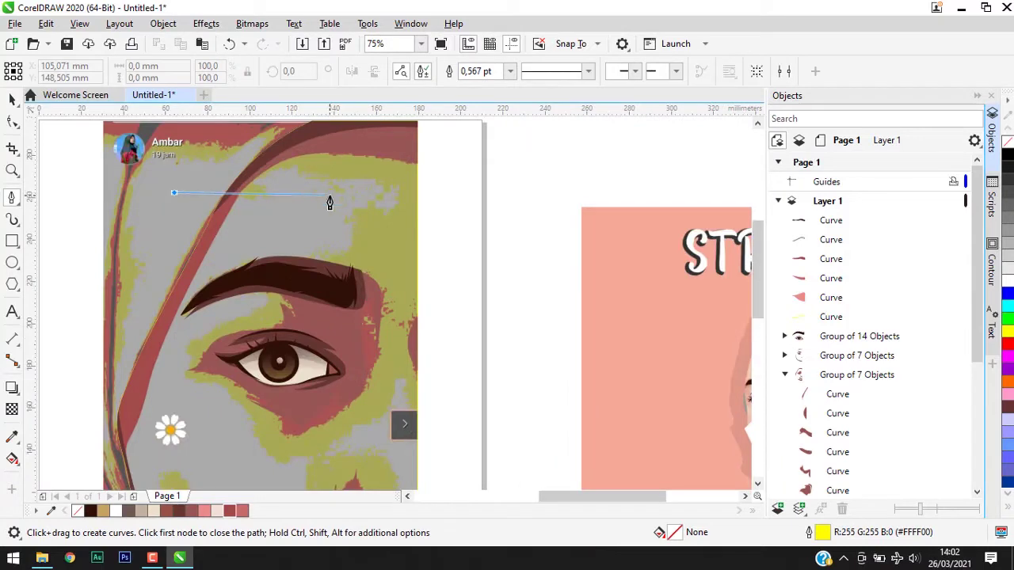
scroll(272, 181, "up", 2)
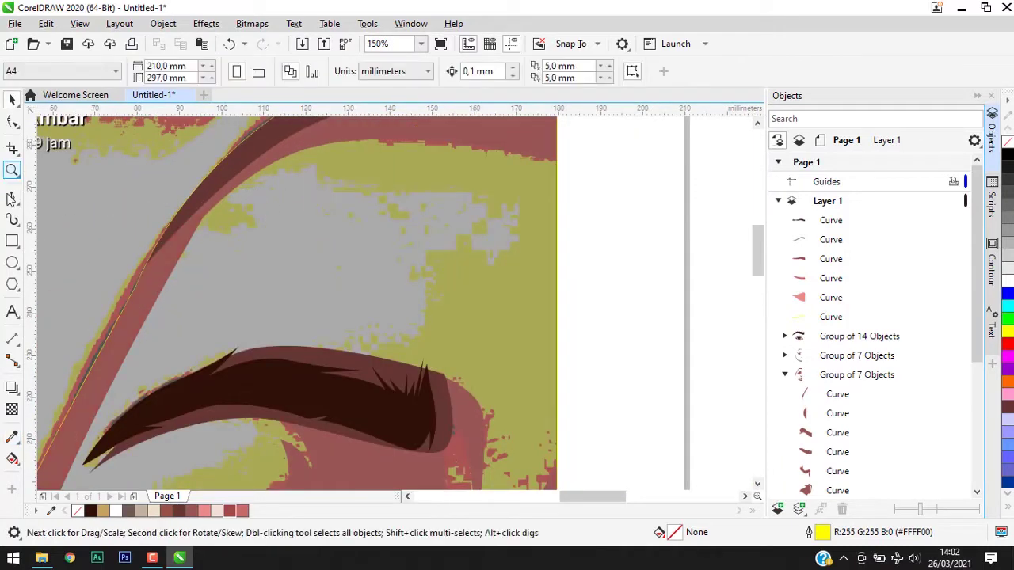
left_click(14, 194)
scroll(441, 211, "down", 2)
scroll(571, 289, "up", 2)
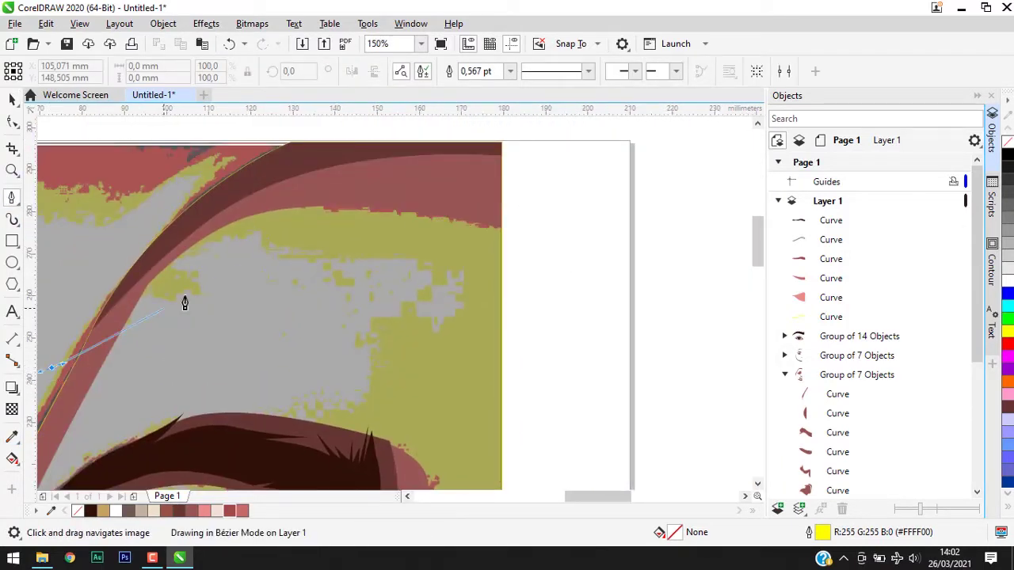
left_click_drag(290, 243, 460, 229)
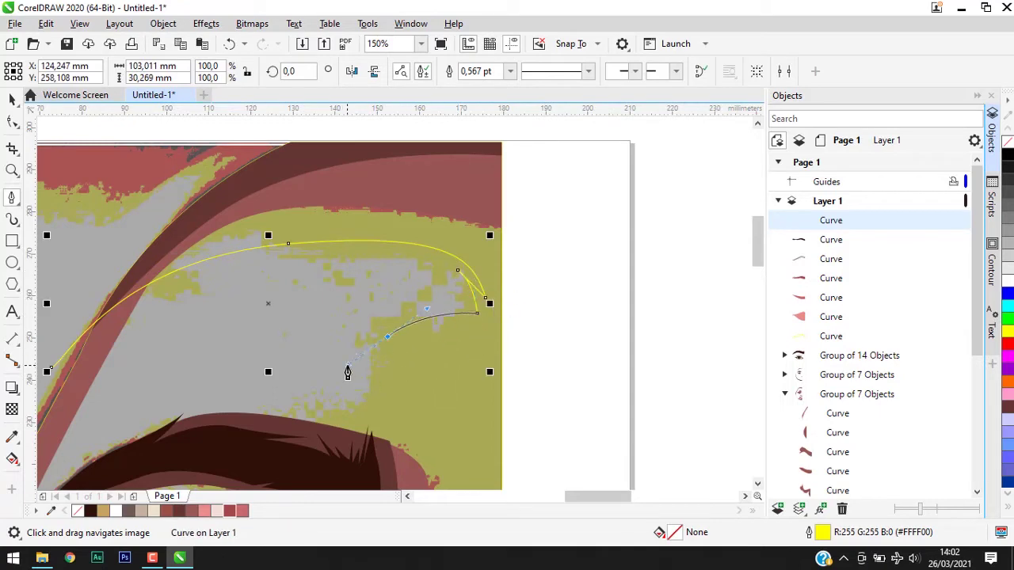
scroll(379, 366, "down", 2)
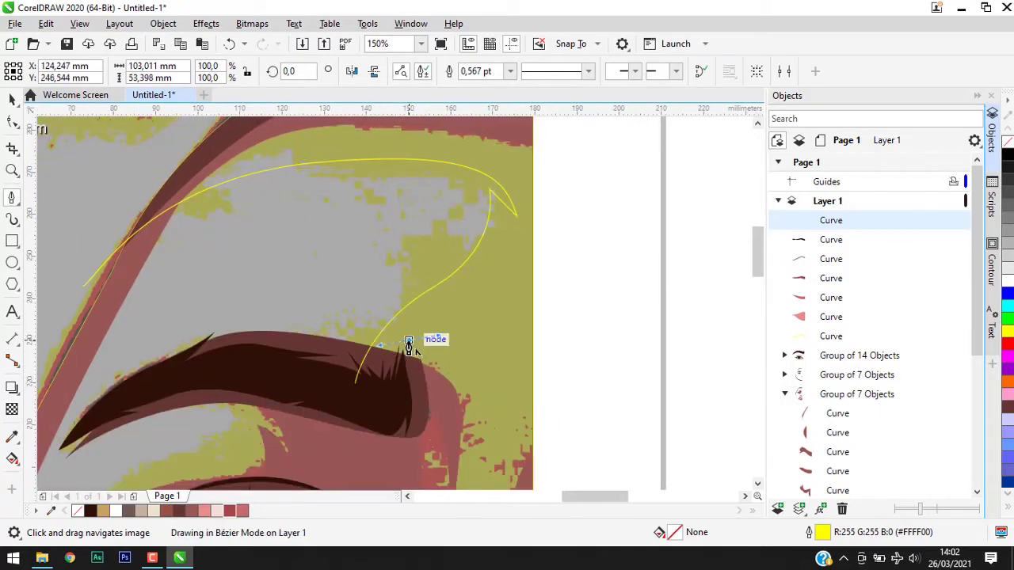
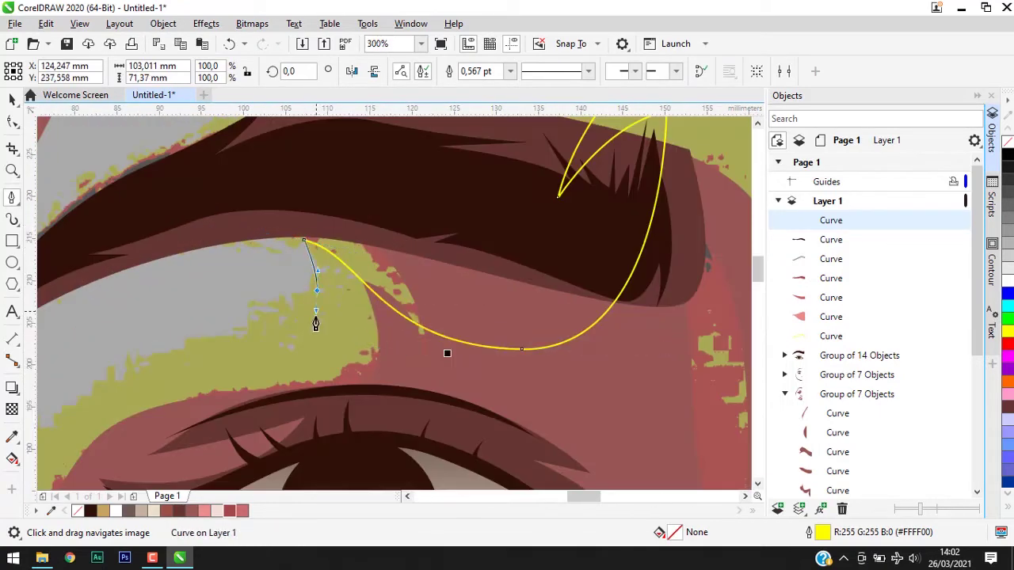
Step: Trace a Bézier outline around the olive shading area beside the eye
scroll(326, 324, "down", 2)
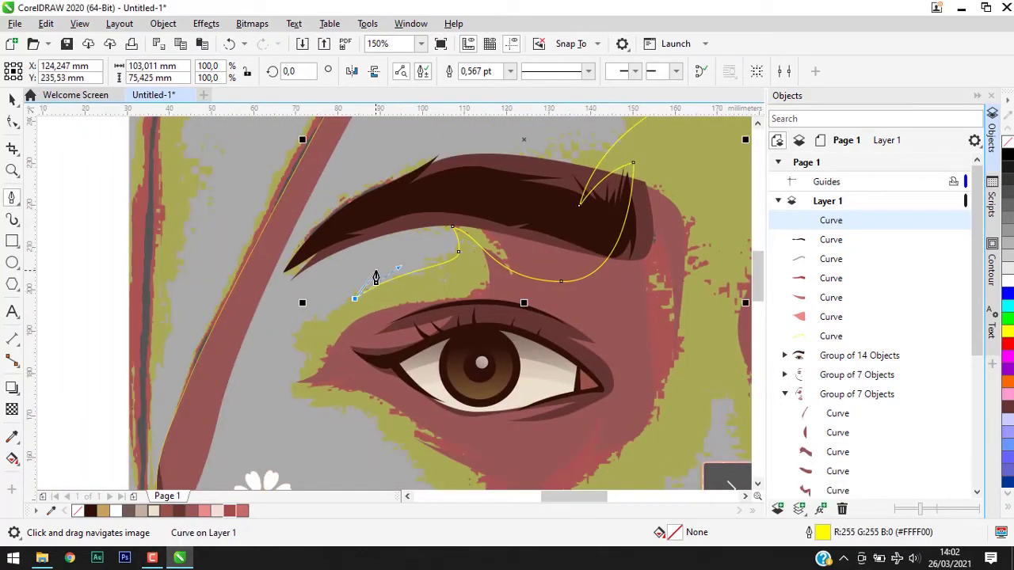
left_click(334, 353)
scroll(334, 356, "down", 1)
scroll(353, 294, "up", 2)
left_click(365, 264)
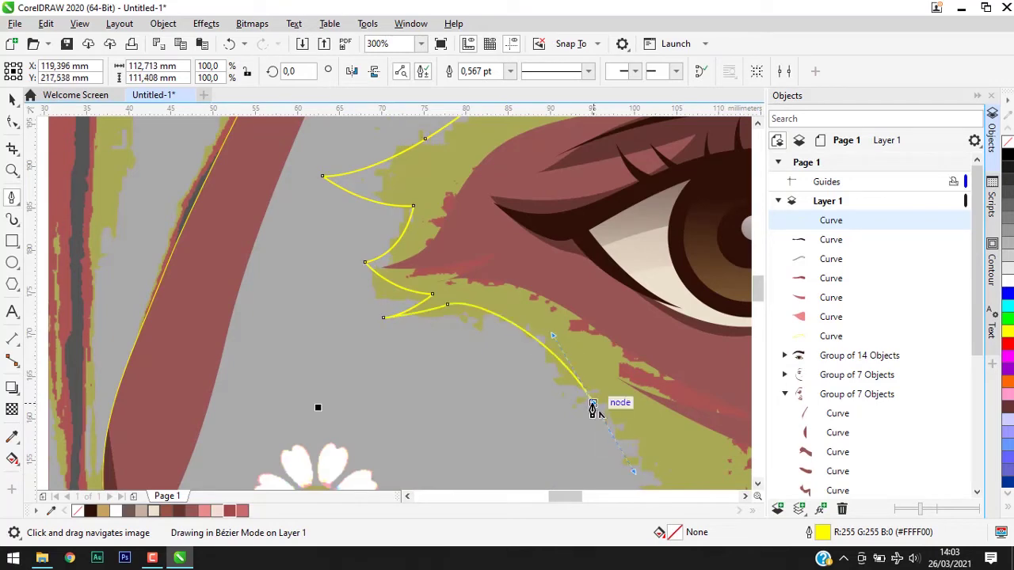
mouse_move(593, 408)
left_mouse_down()
mouse_move(538, 301)
mouse_move(577, 378)
mouse_move(579, 328)
mouse_move(545, 333)
left_mouse_up()
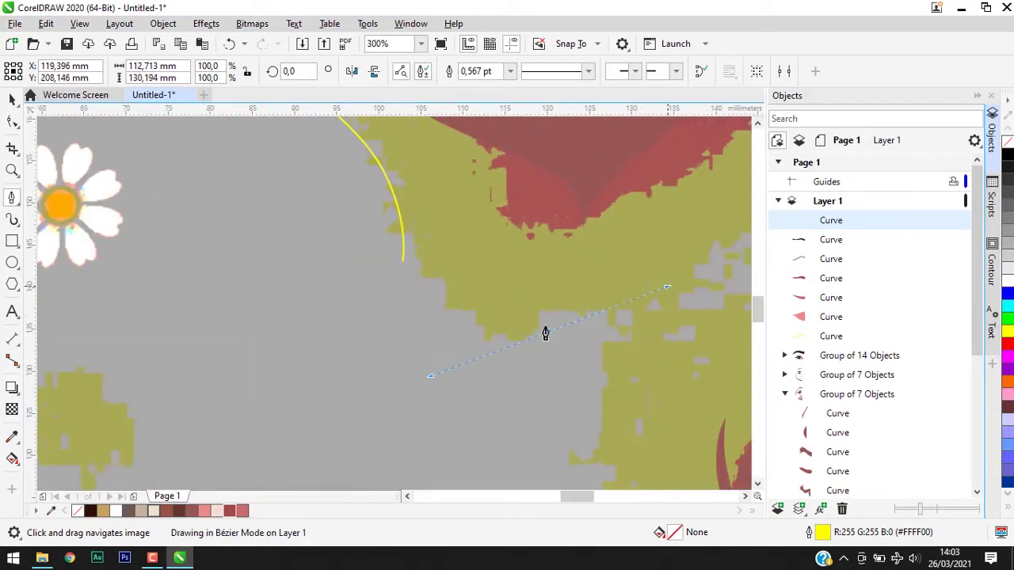
scroll(517, 274, "down", 1)
scroll(527, 237, "down", 1)
scroll(538, 215, "up", 2)
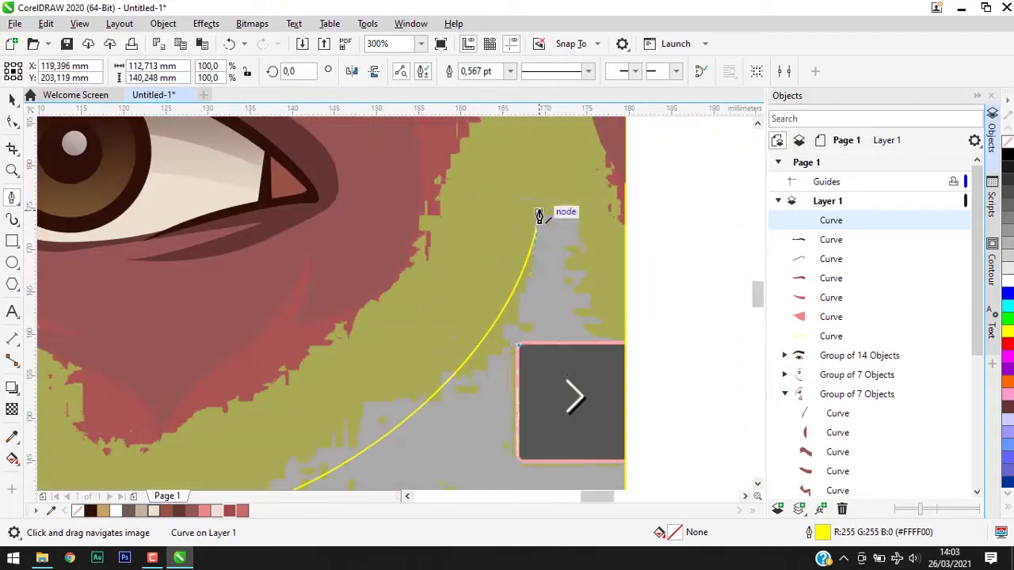
scroll(691, 343, "down", 2)
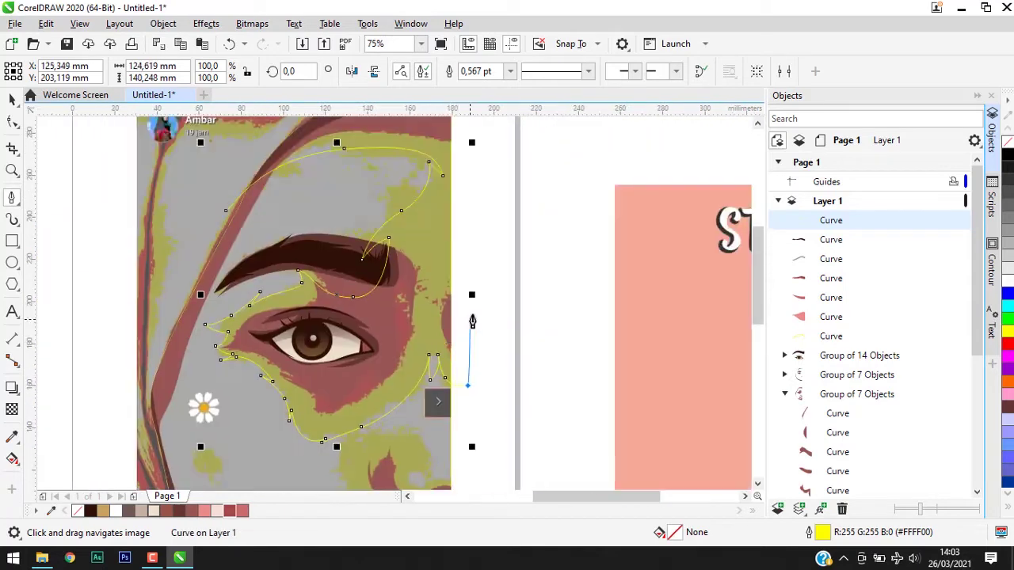
scroll(218, 224, "down", 1)
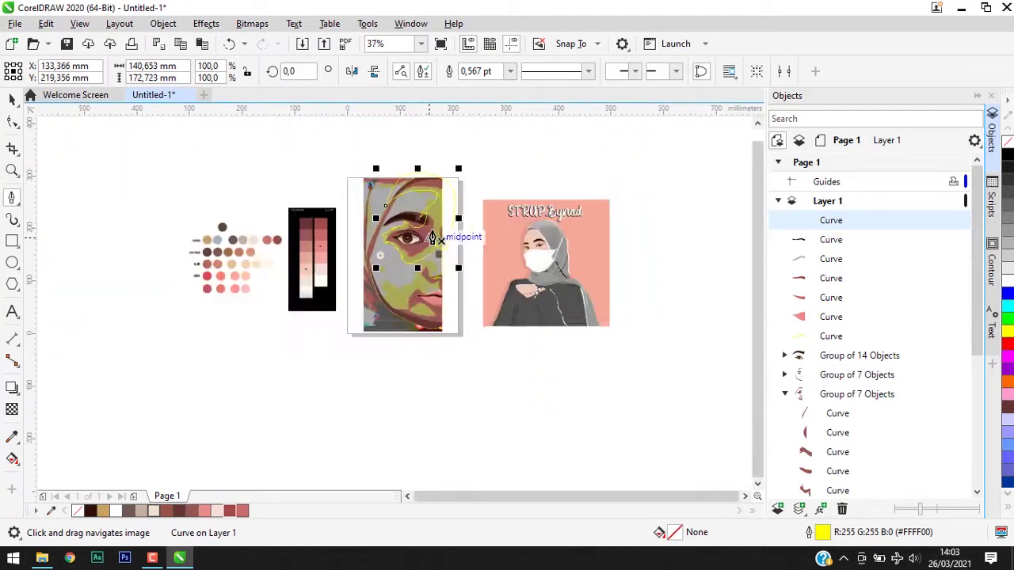
scroll(461, 374, "up", 2)
left_click(481, 380)
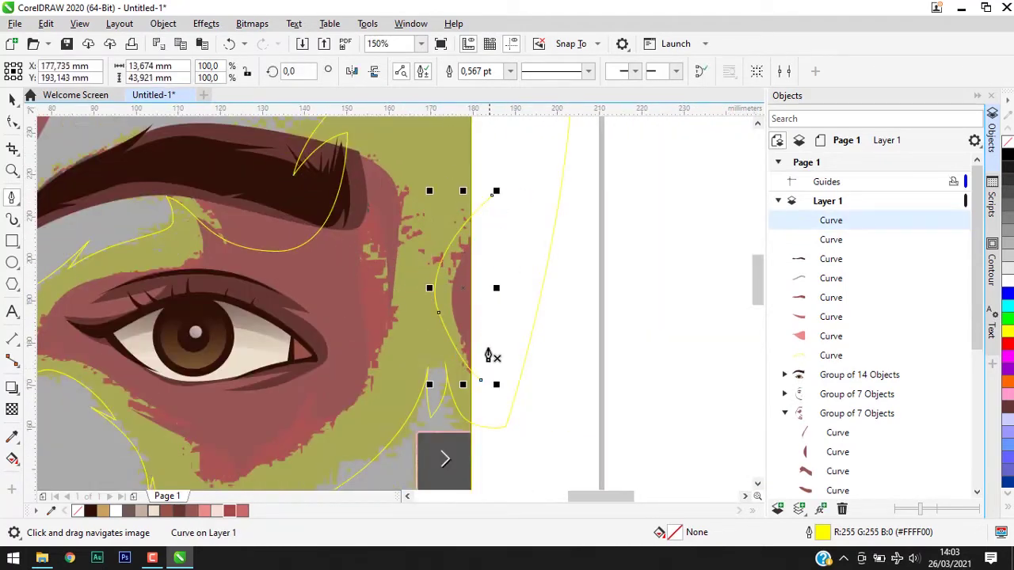
Step: Remove the stray curve and begin a new outline near the cheek
key("ctrl+z")
scroll(538, 229, "down", 1)
scroll(537, 307, "up", 1)
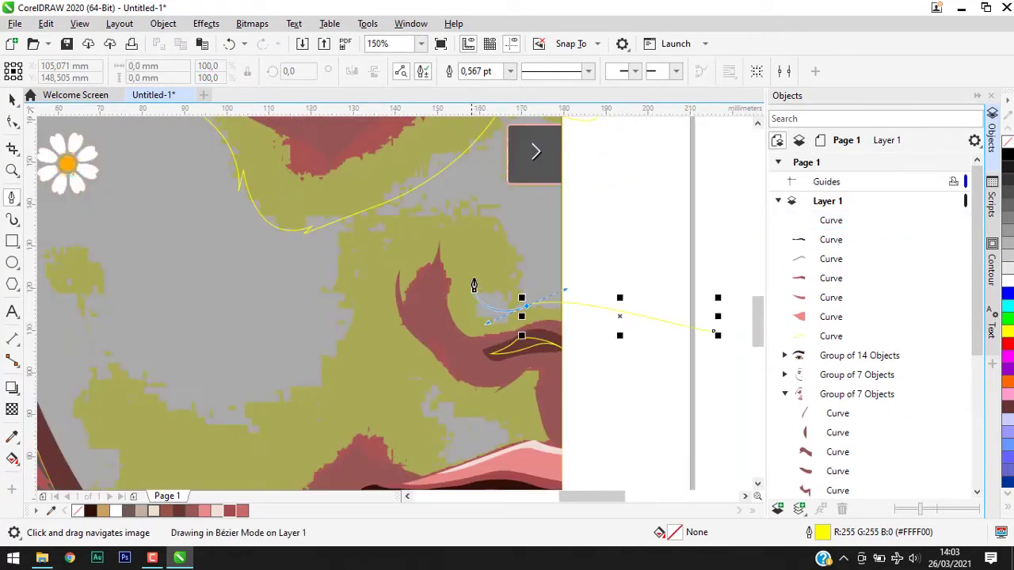
left_click(486, 303)
scroll(491, 311, "up", 1)
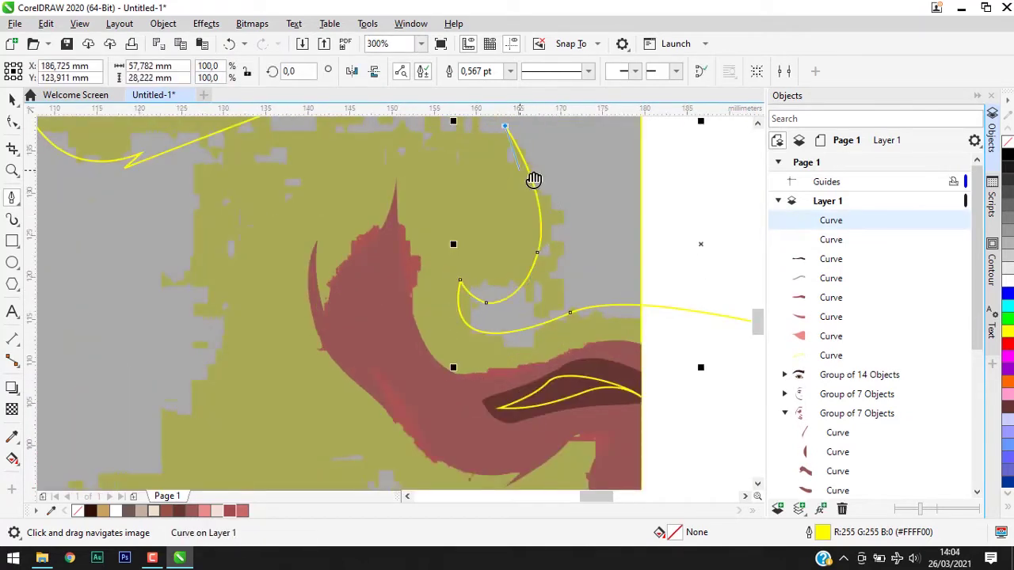
Step: Trace a closed Bézier shape over the cheek and chin shading
left_click_drag(533, 180, 629, 261)
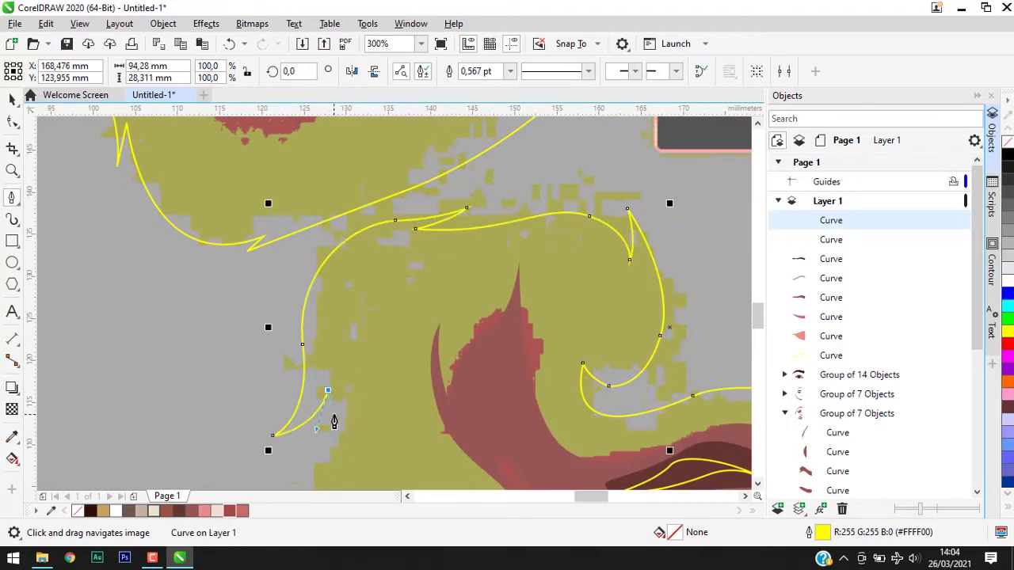
scroll(333, 422, "down", 1)
left_click_drag(461, 217, 428, 246)
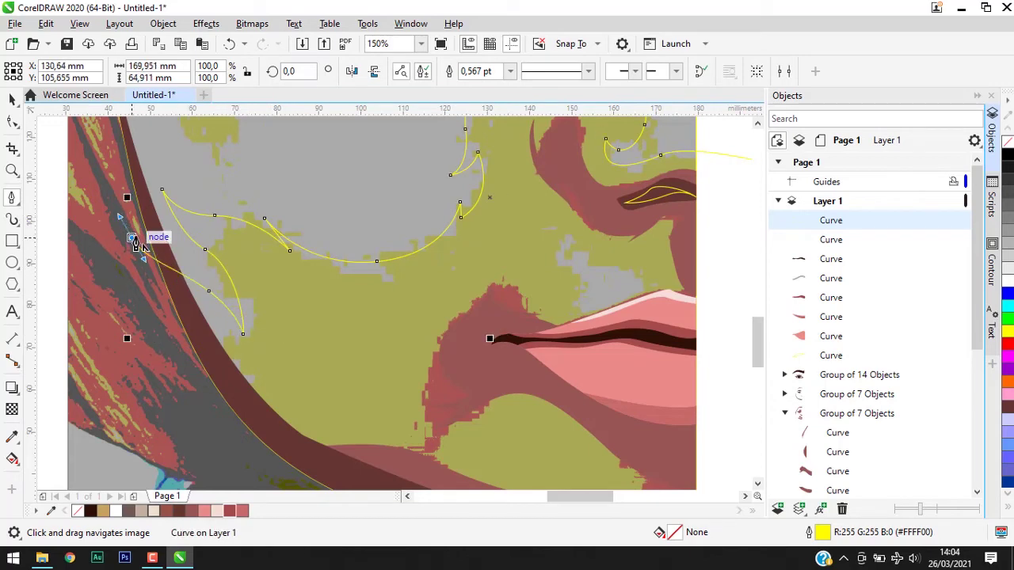
scroll(296, 422, "down", 1)
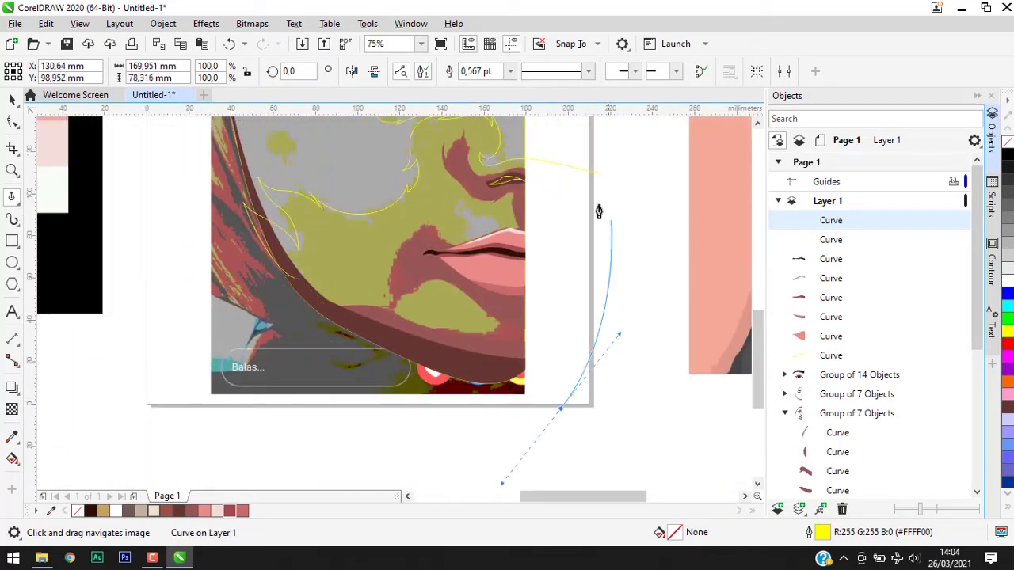
scroll(456, 327, "up", 2)
mouse_move(394, 192)
left_mouse_down()
mouse_move(481, 177)
mouse_move(516, 185)
left_mouse_up()
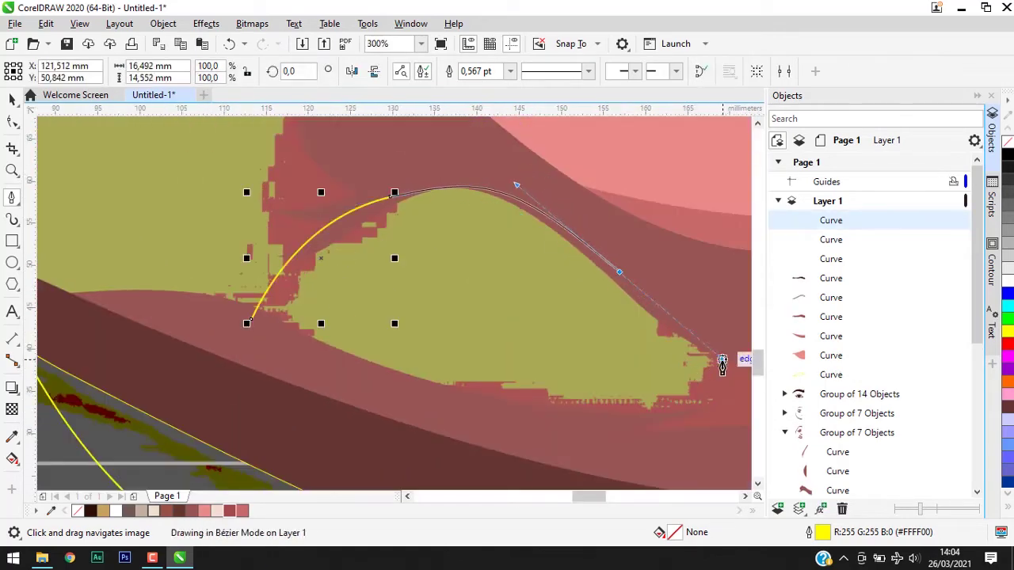
left_click(251, 318)
scroll(456, 395, "down", 1)
key("space")
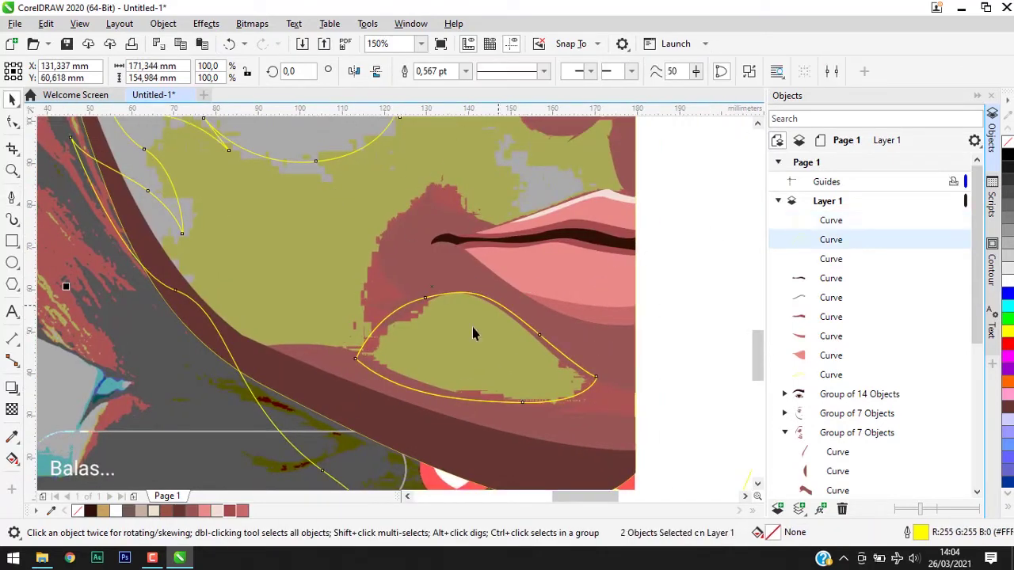
Step: Trace a second closed Bézier shape above the lips
key("space")
scroll(425, 340, "down", 1)
scroll(584, 296, "up", 2)
left_click(446, 196)
left_click_drag(583, 277, 654, 271)
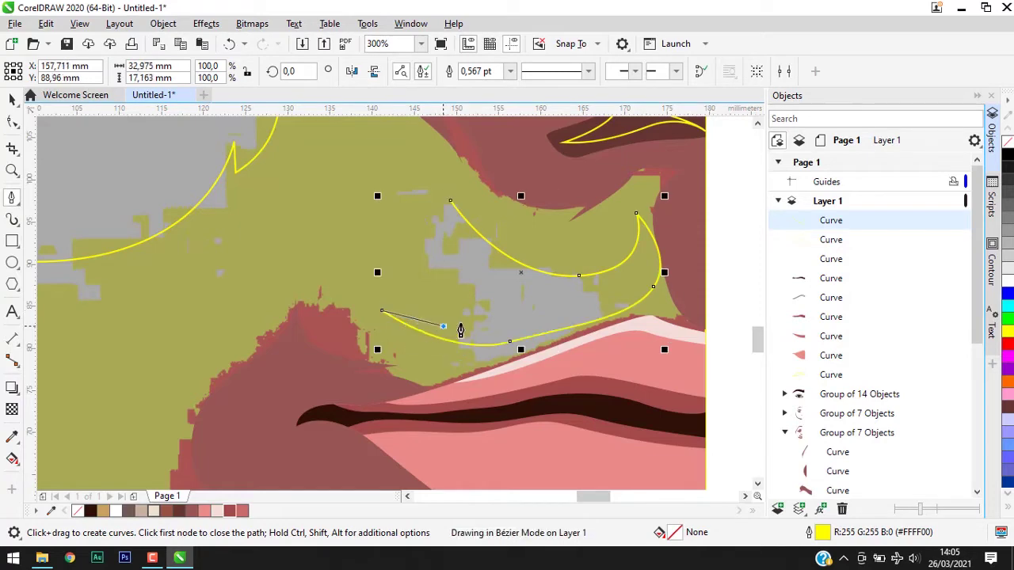
left_click(432, 281)
scroll(511, 293, "down", 2)
key("space")
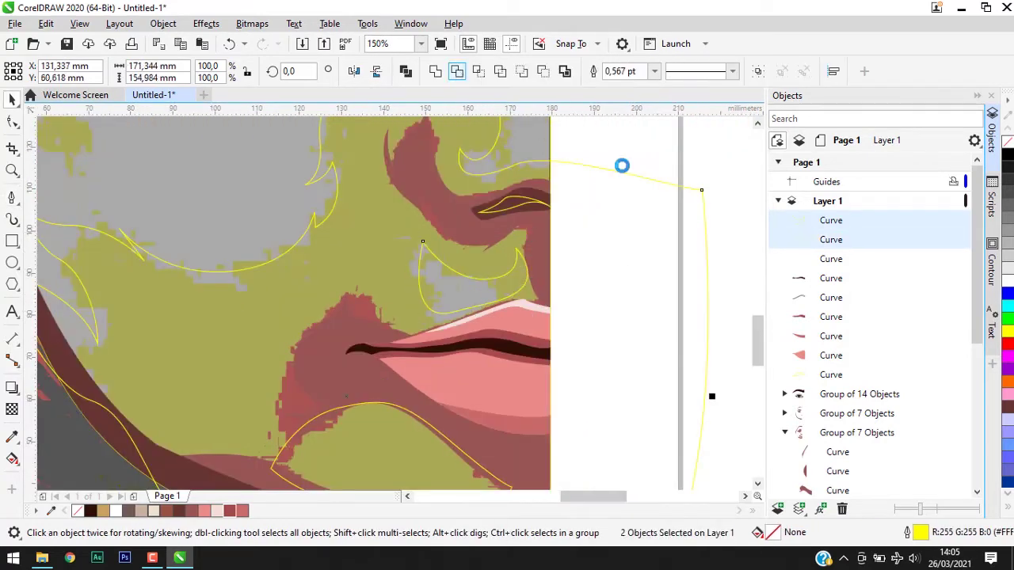
Step: Shift-select the two new curves and group them with Ctrl+G
scroll(502, 287, "down", 1)
key("Escape")
scroll(853, 369, "down", 3)
scroll(780, 306, "up", 3)
left_click(629, 253)
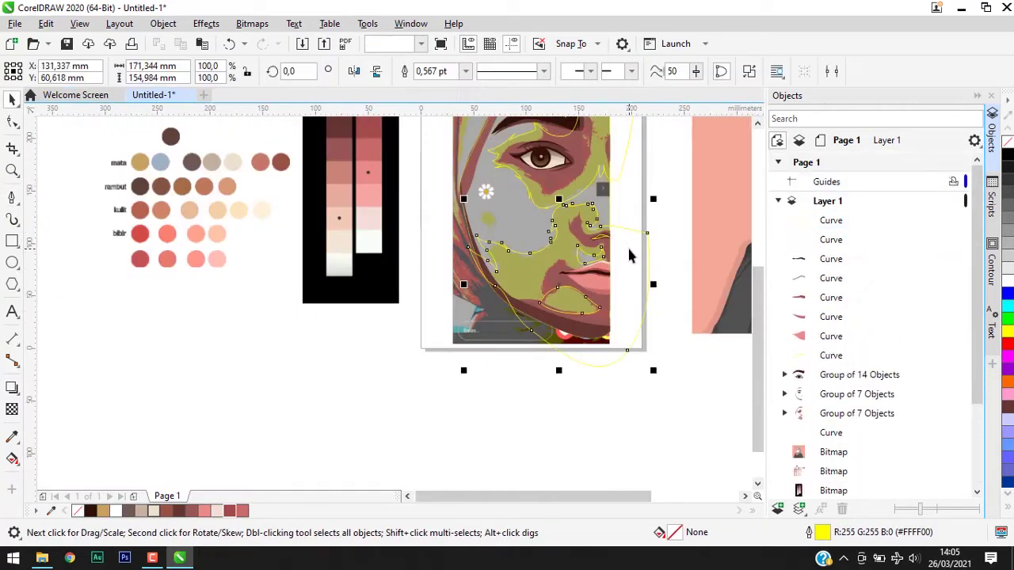
left_click(493, 261, "shift")
key("ctrl+g")
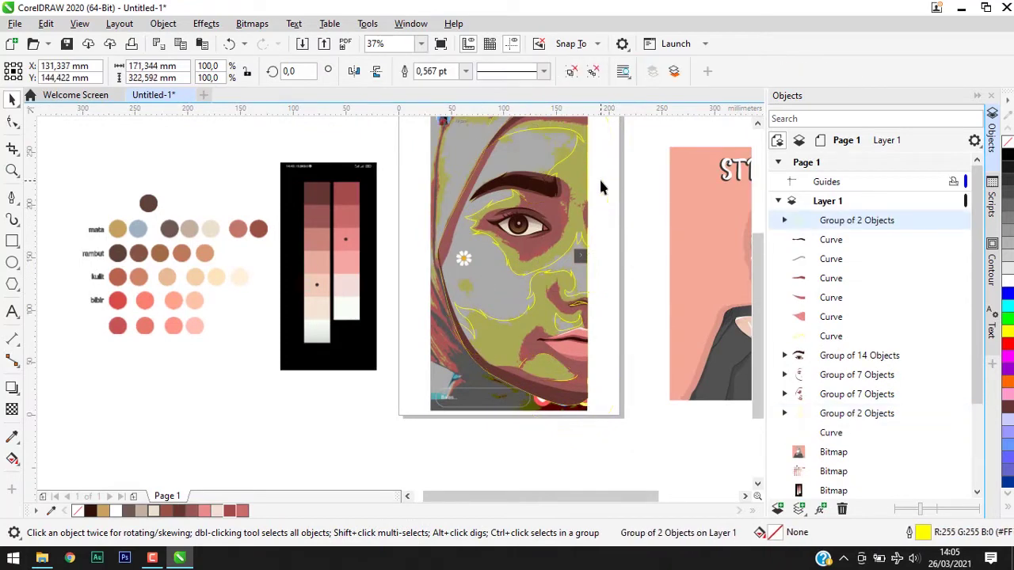
Step: Lower the new group in stacking order and sample pink and dark red skin tones
left_click(590, 185)
left_click(12, 436)
left_click(319, 254)
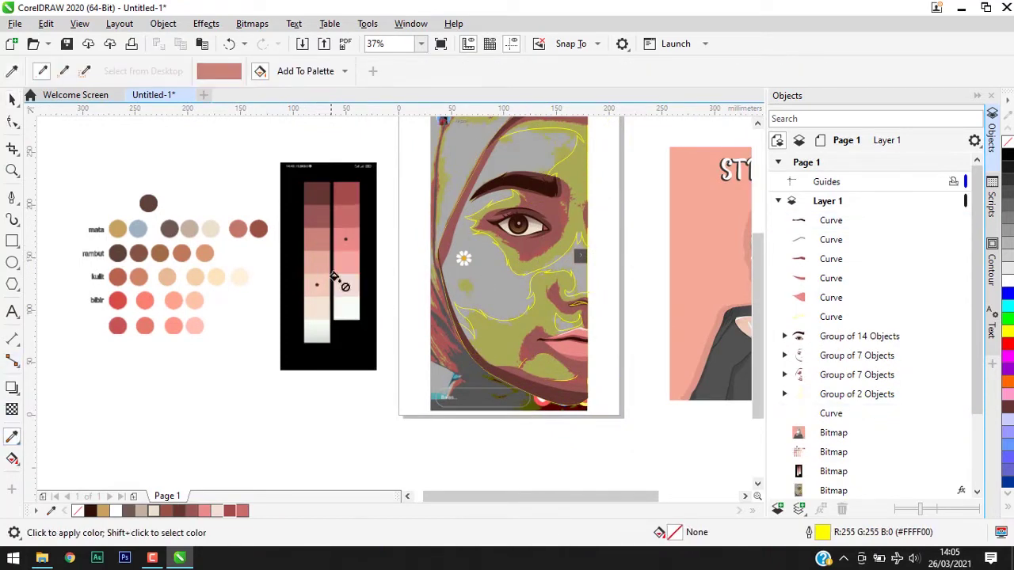
left_click_drag(538, 322, 475, 356)
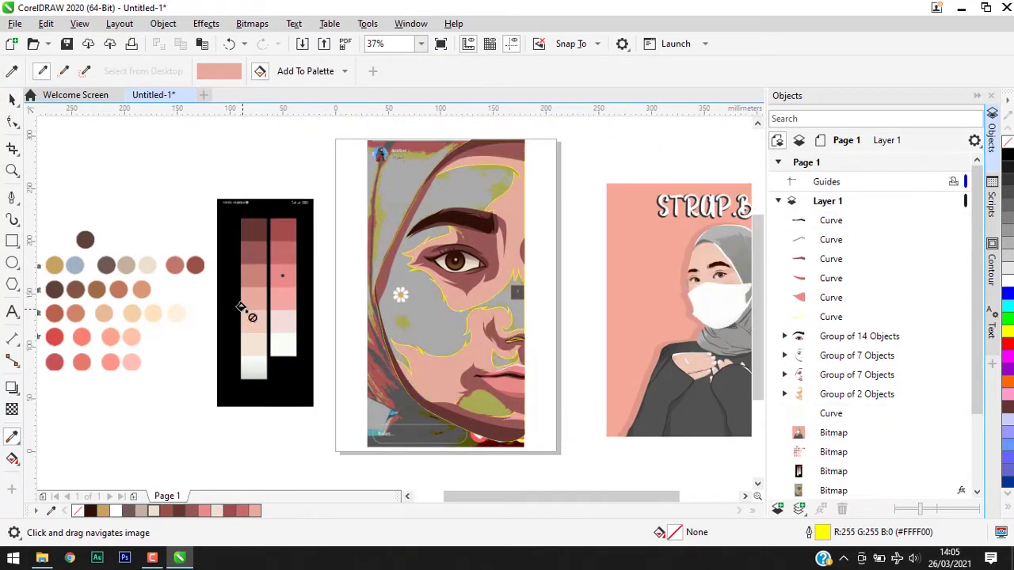
left_click(258, 261, "shift")
scroll(483, 154, "up", 2)
scroll(473, 244, "down", 1)
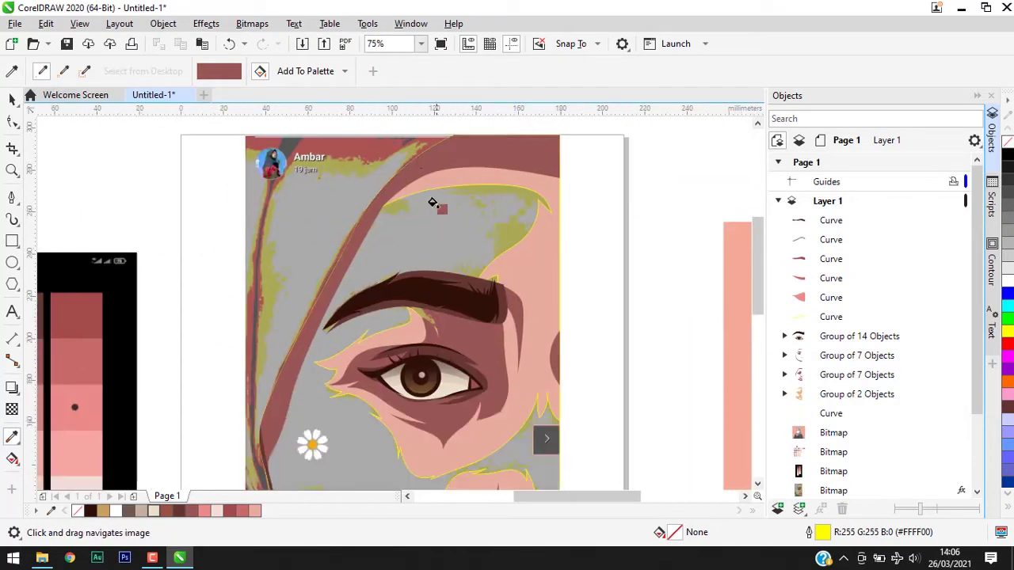
scroll(437, 206, "down", 1)
key("space")
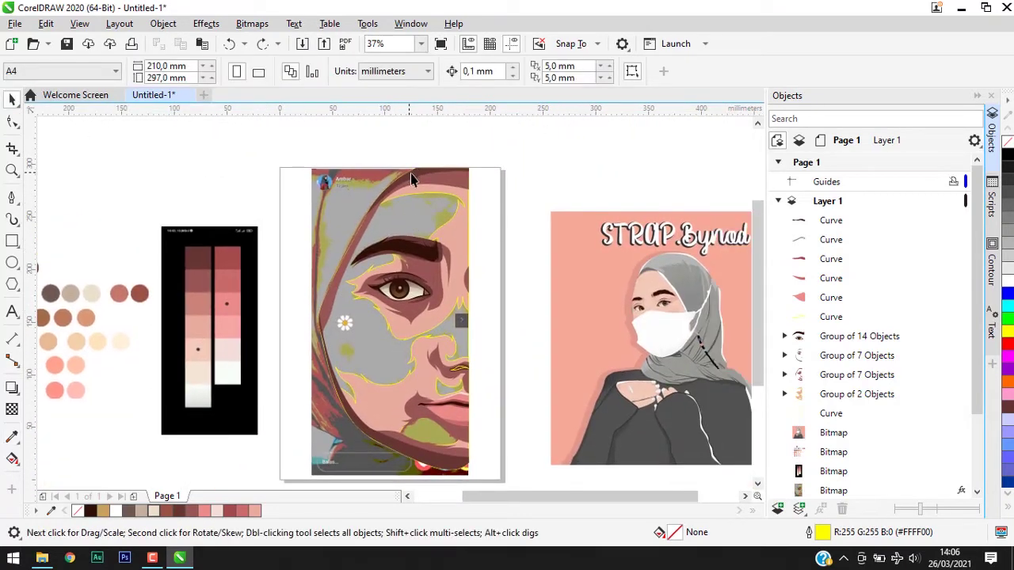
Step: Apply sampled reds, including a lighter red, to the face shading shapes
left_click(380, 317)
left_click(12, 436)
left_click(410, 180)
scroll(409, 181, "up", 2)
scroll(409, 180, "down", 1)
scroll(212, 295, "up", 1)
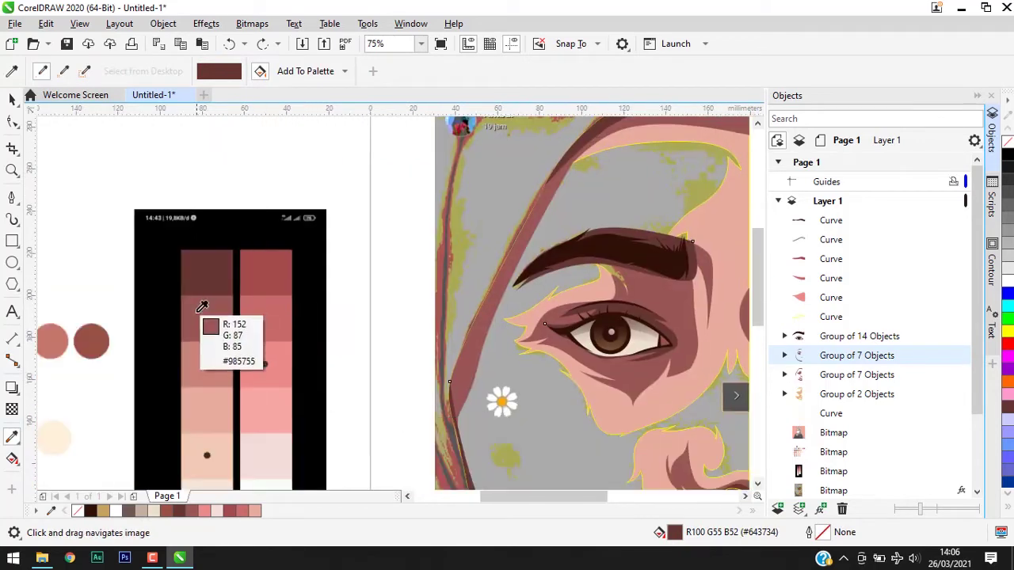
left_click(212, 294, "shift")
scroll(212, 294, "down", 1)
scroll(502, 187, "up", 1)
left_click(92, 376)
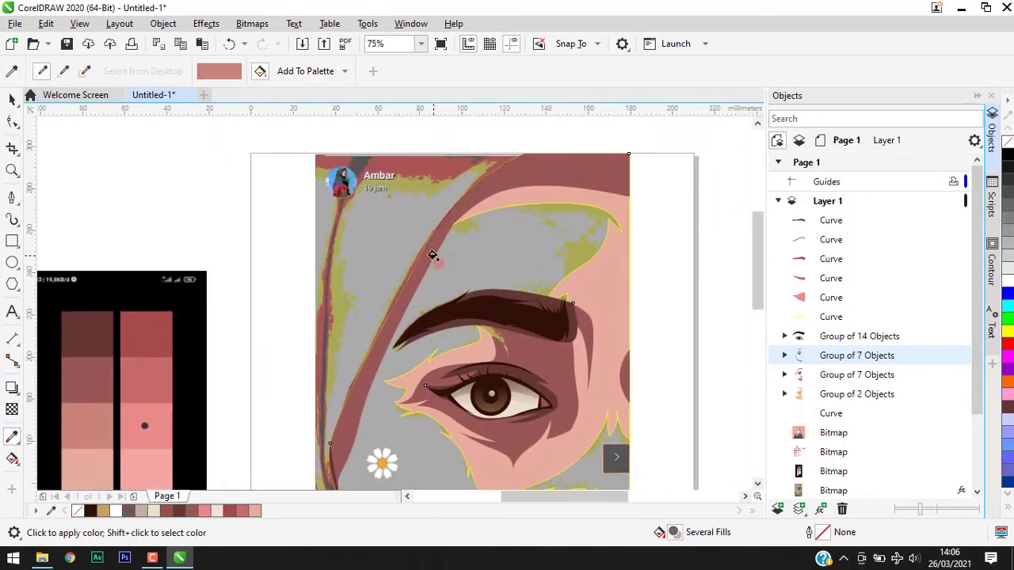
left_click(428, 264)
key("space")
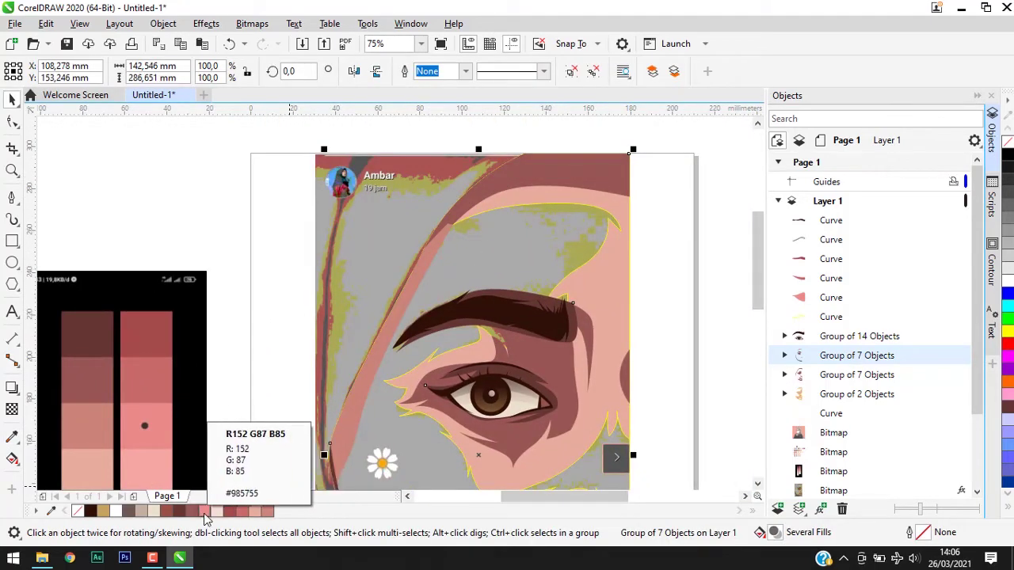
Step: Try palette colours, including red #C66B6A, on shading groups, then undo them
left_click(231, 510)
key("ctrl+z")
double_click(230, 511)
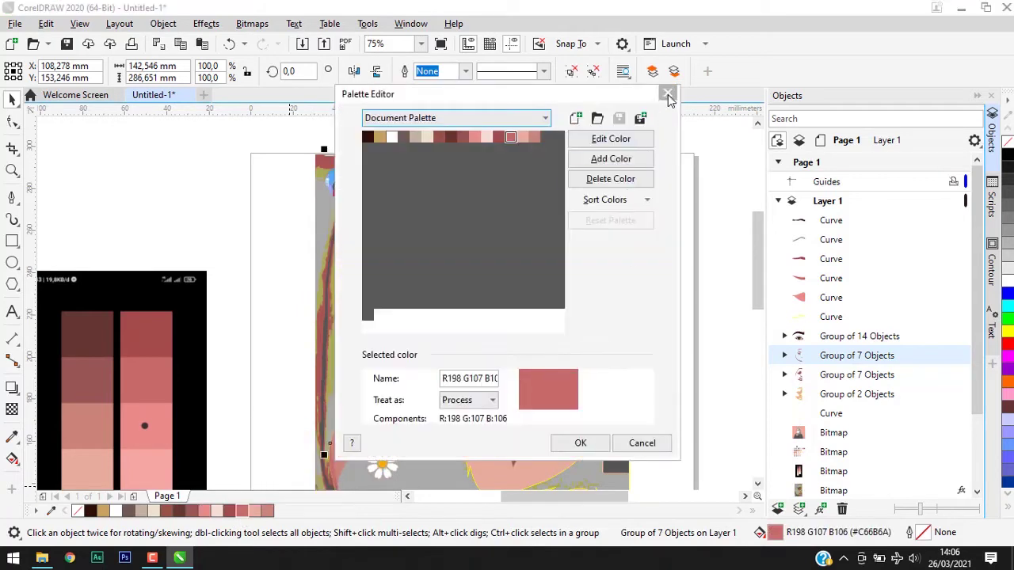
left_click(670, 93)
double_click(410, 298)
left_click(245, 510)
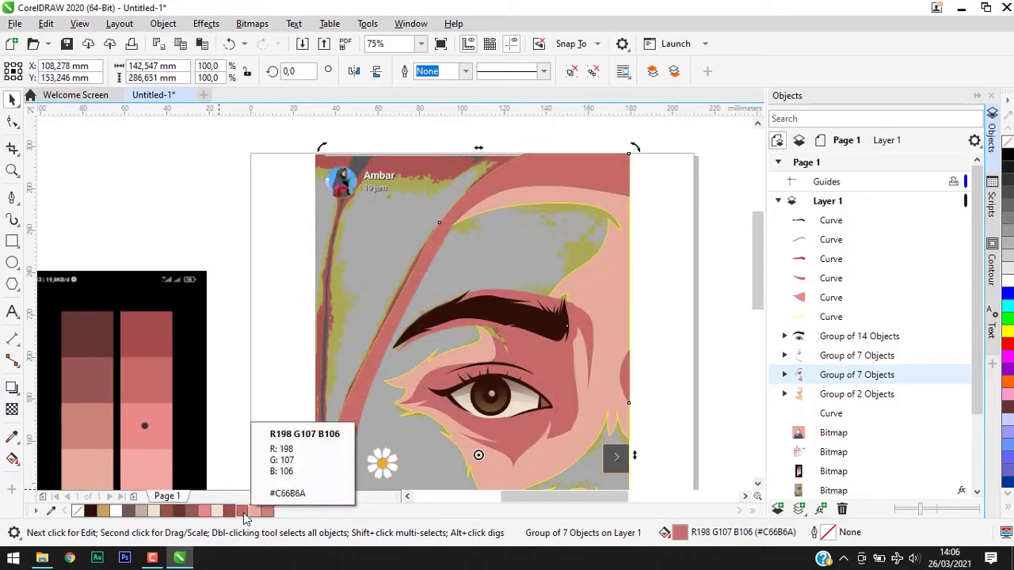
key("ctrl+z")
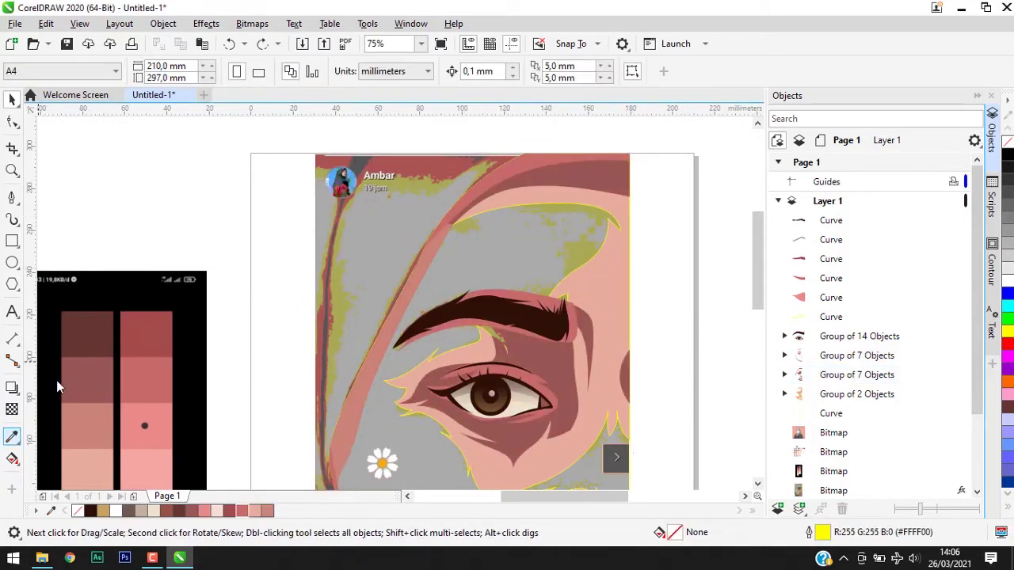
Step: Sample a red and a lighter salmon tone from the swatch image for the shading
left_click(12, 437)
left_click(107, 381)
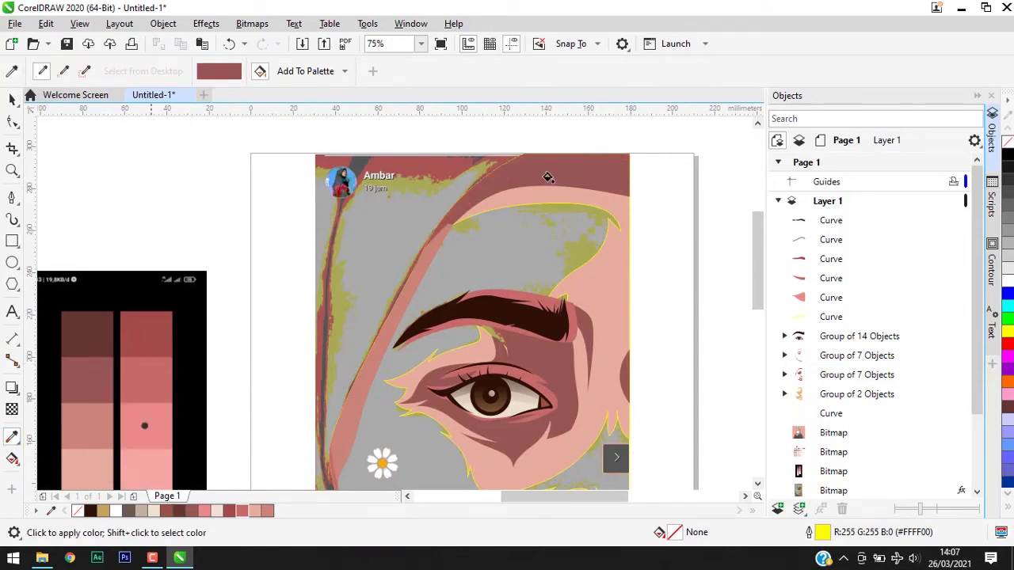
left_click(95, 421, "shift")
scroll(568, 161, "up", 2)
scroll(502, 177, "up", 2)
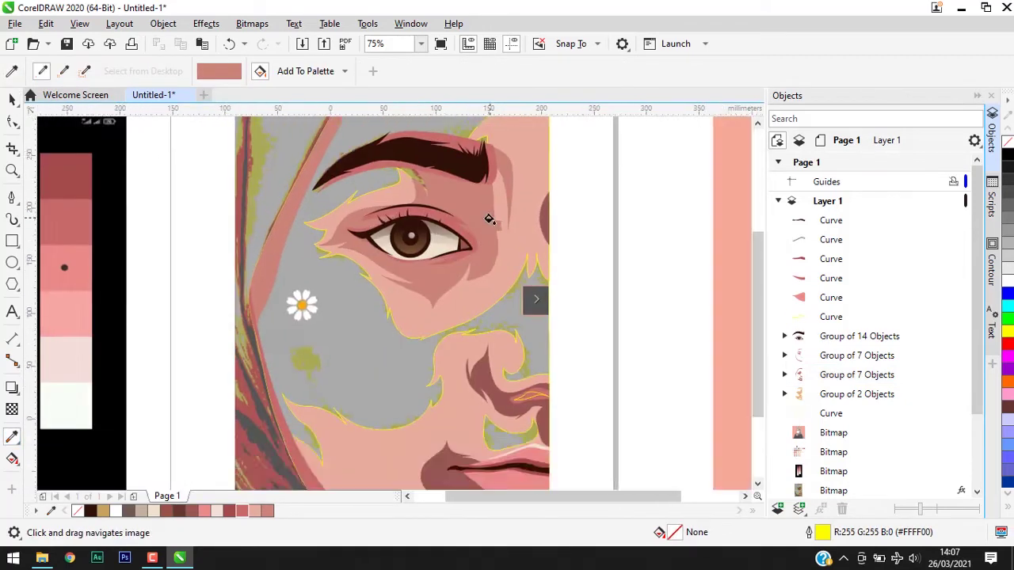
scroll(488, 219, "up", 2)
scroll(516, 242, "up", 2)
scroll(449, 312, "down", 2)
scroll(445, 373, "down", 2)
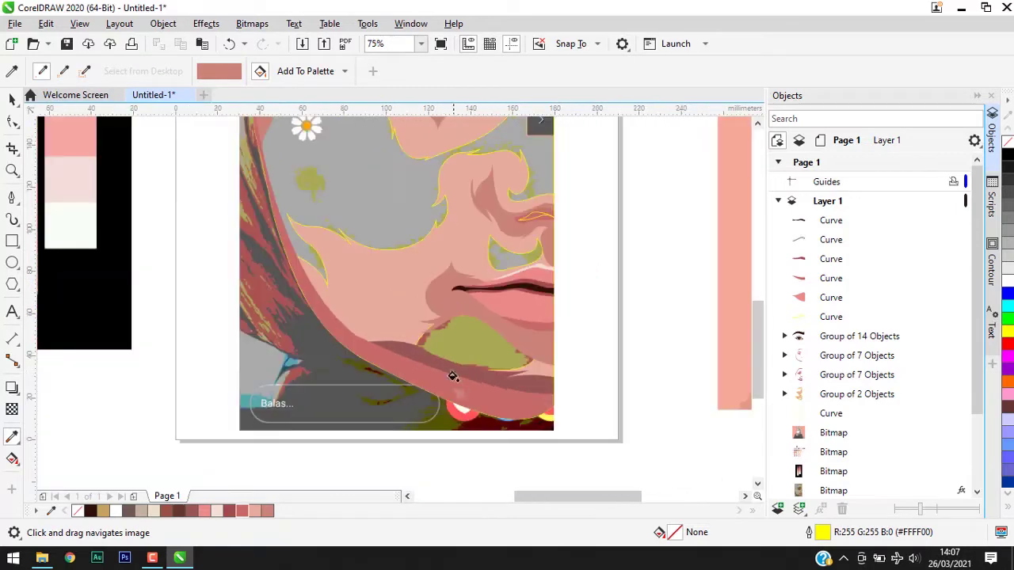
scroll(452, 349, "down", 2)
scroll(301, 292, "up", 4)
scroll(302, 292, "down", 2)
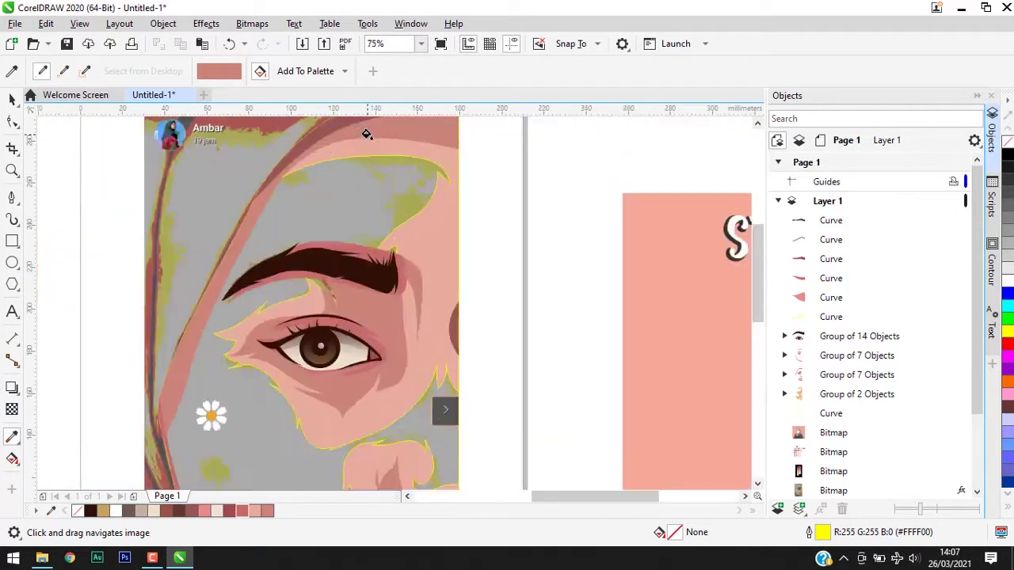
scroll(288, 274, "down", 2)
key("space")
left_click(314, 413)
Step: Fill a shading group with muted rose sampled from the colour strip
key("i")
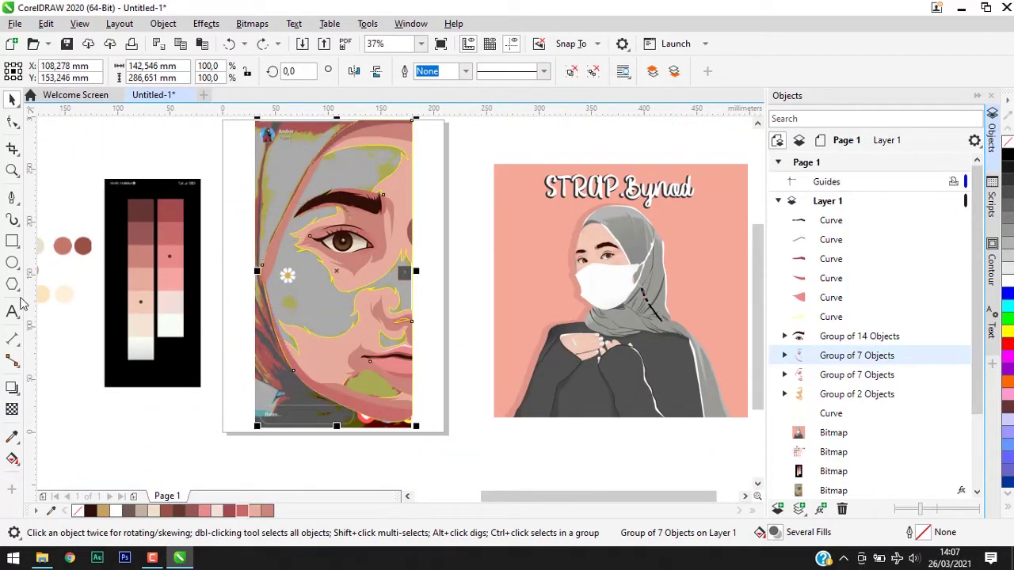
left_click(151, 234)
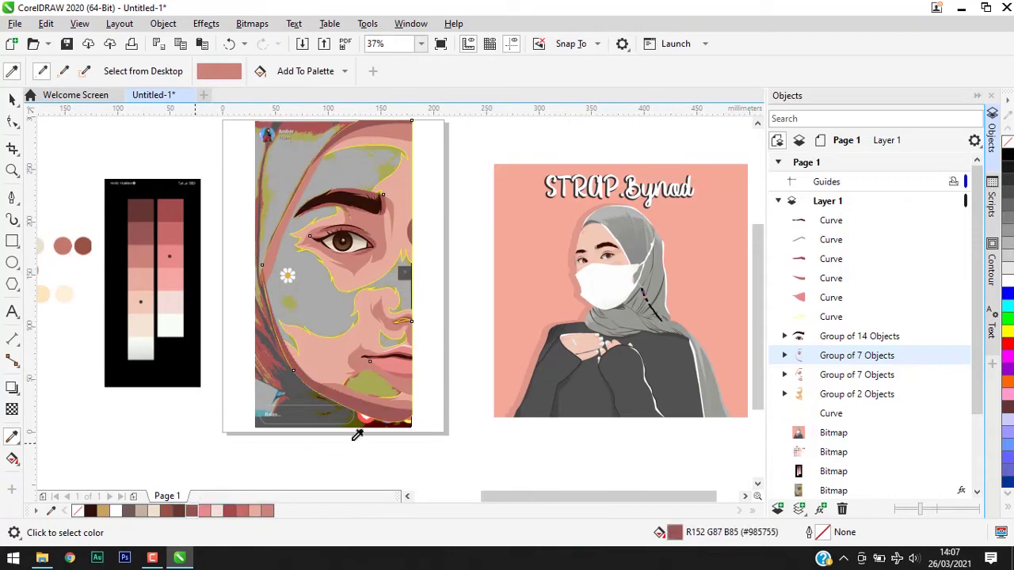
key("space")
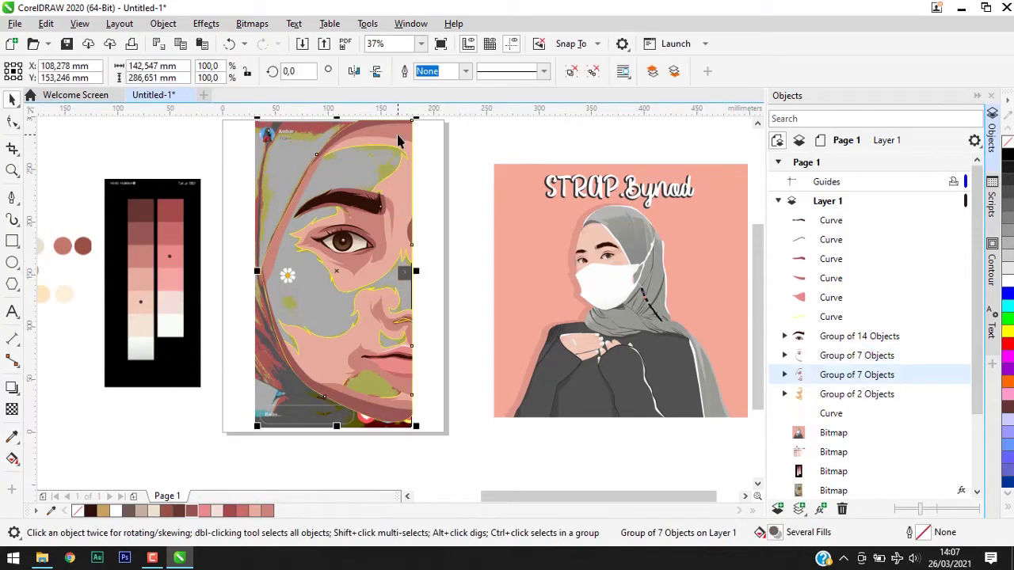
left_click(267, 514)
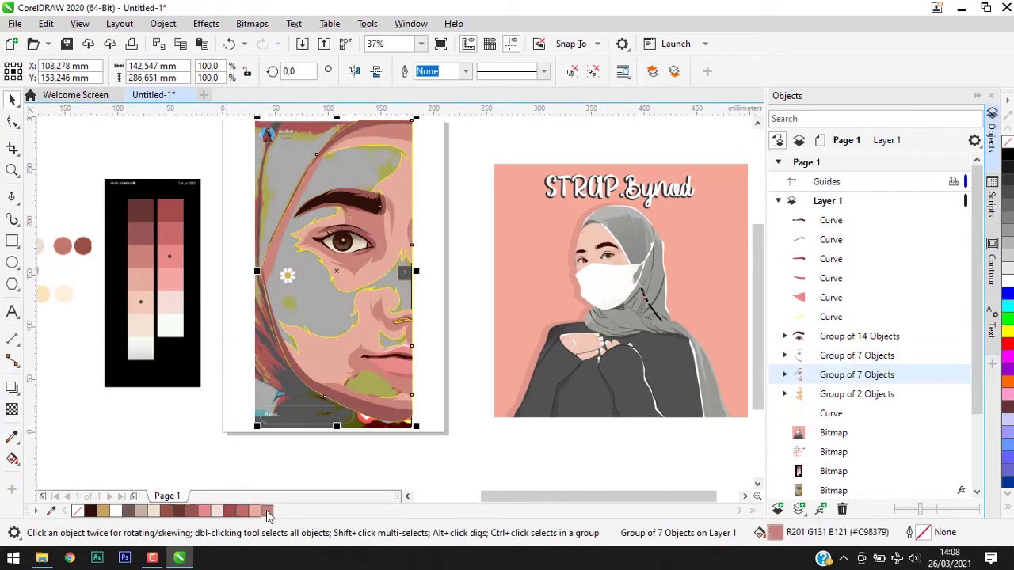
key("i")
key("space")
key("Tab")
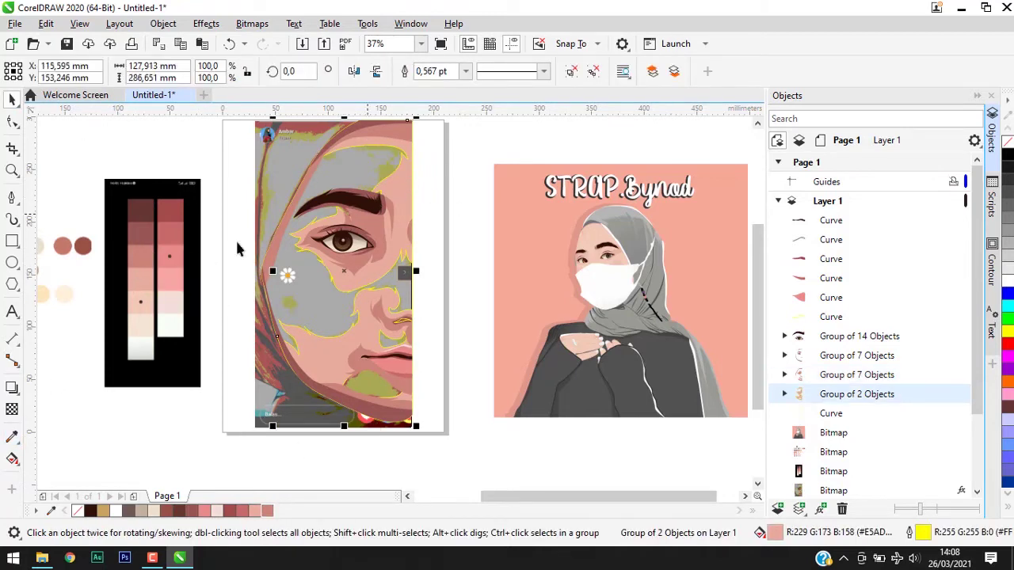
key("i")
key("space")
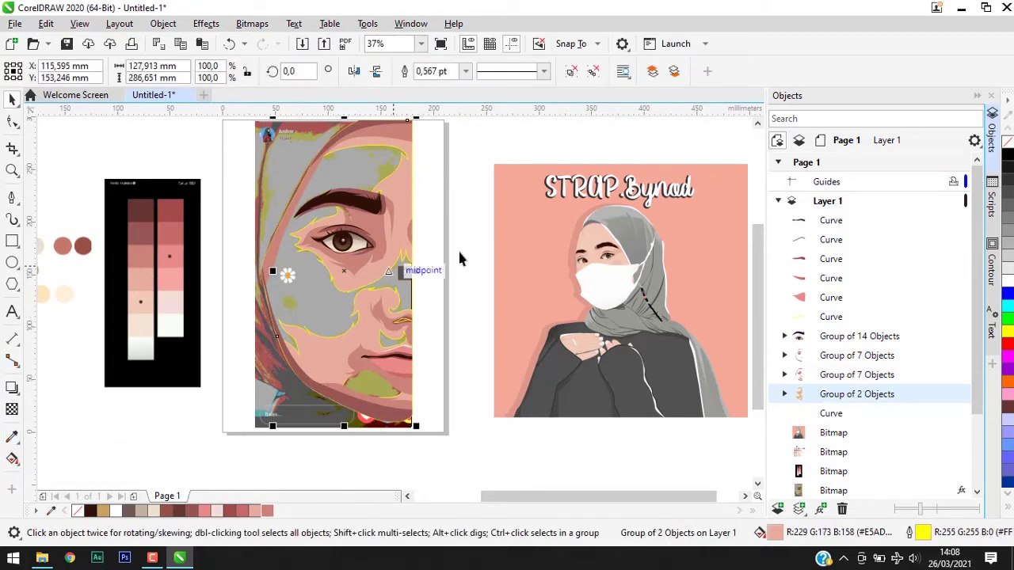
left_click_drag(402, 193, 453, 187)
key("ctrl+z")
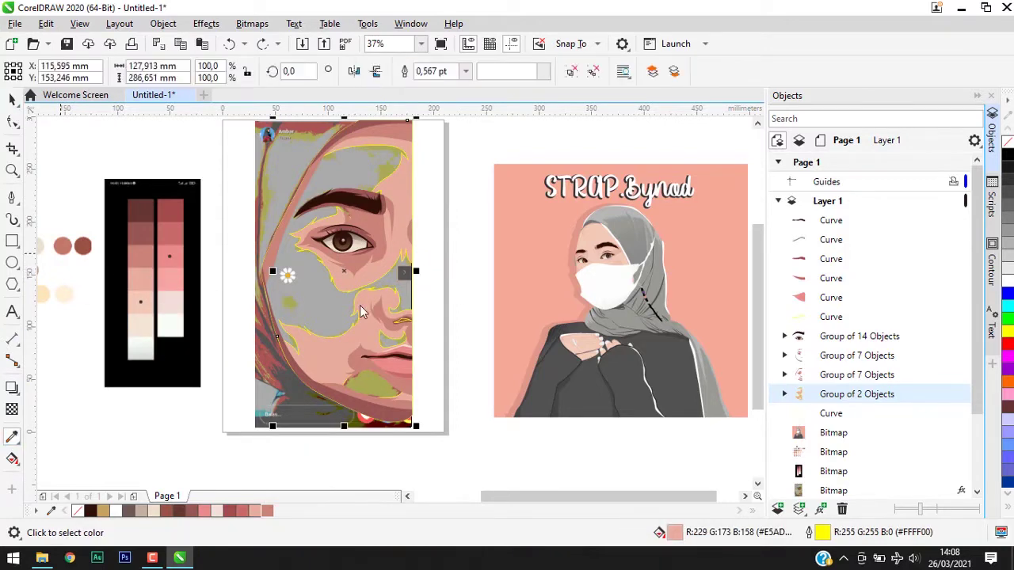
Step: Fill the remaining grey face areas with light skin pink
left_click(11, 437)
left_click(148, 293)
left_click(287, 291)
key("space")
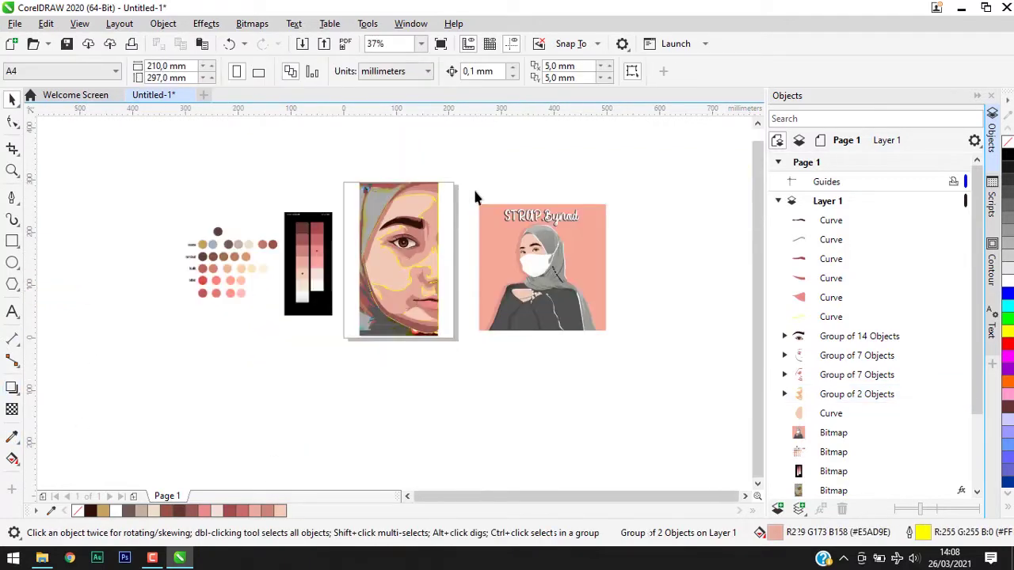
key("ctrl+a")
scroll(374, 229, "up", 5)
scroll(375, 229, "down", 5)
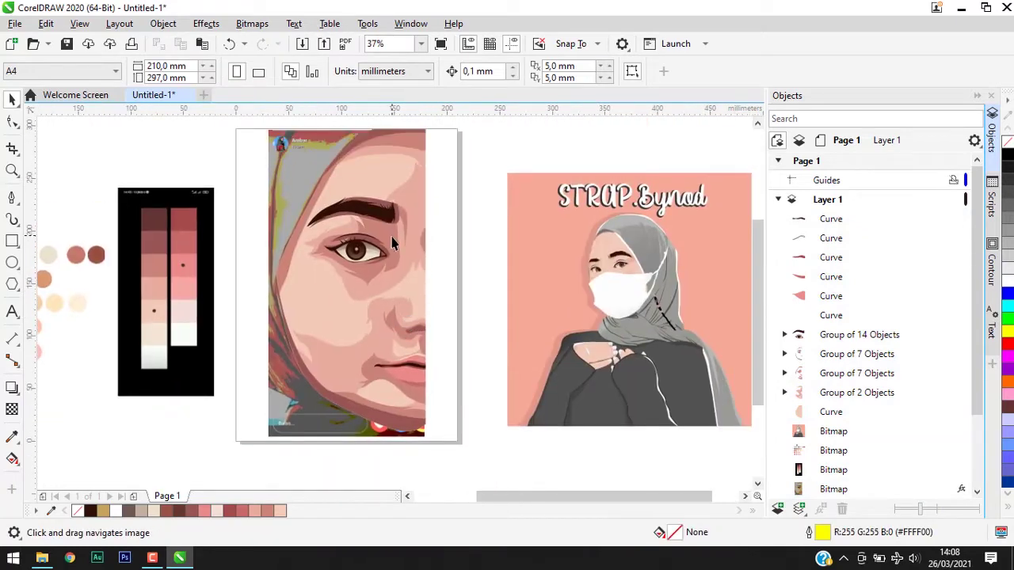
scroll(392, 244, "up", 3)
scroll(402, 294, "down", 3)
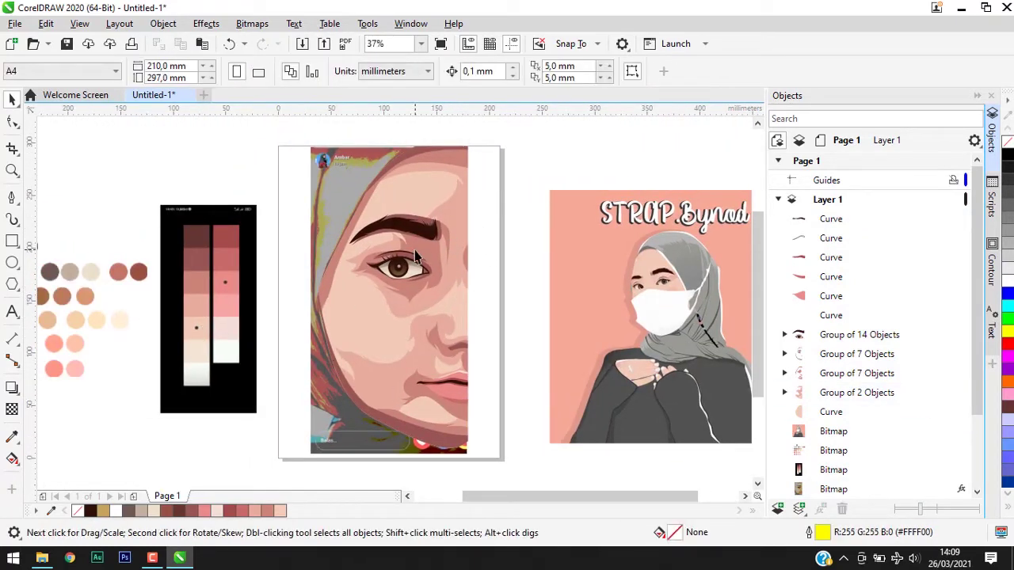
Step: Ungroup the seven-piece and two-piece shading groups into separate shapes
left_click(437, 164)
key("ctrl+u")
left_click(812, 354)
key("ctrl+u")
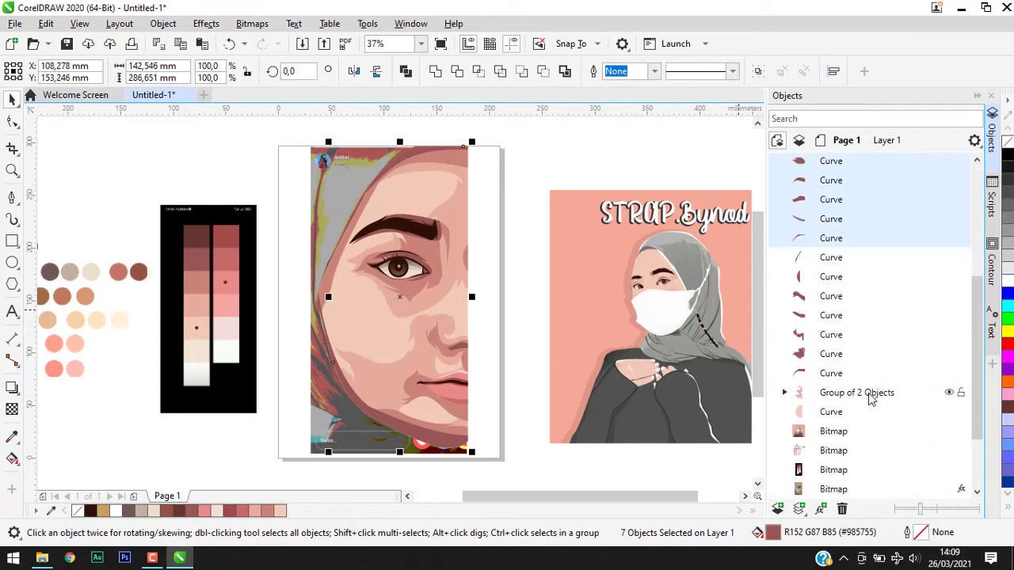
left_click(813, 393)
key("ctrl+u")
Step: Add fountain transparencies to the face, hijab-edge and chin shading shapes
left_click(12, 409)
scroll(445, 163, "up", 2)
left_click_drag(443, 135, 438, 192)
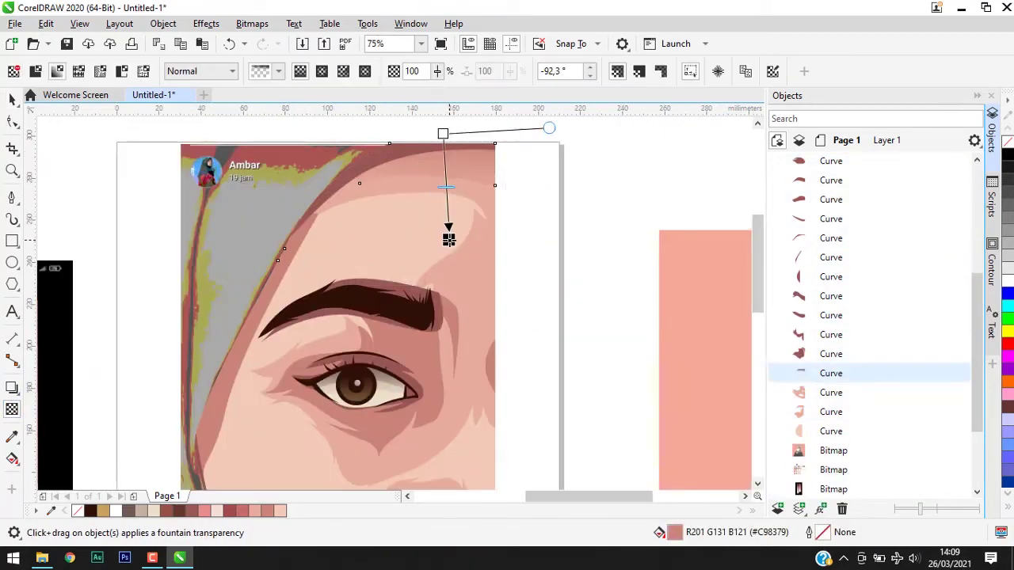
left_click_drag(235, 295, 360, 242)
scroll(155, 388, "down", 2)
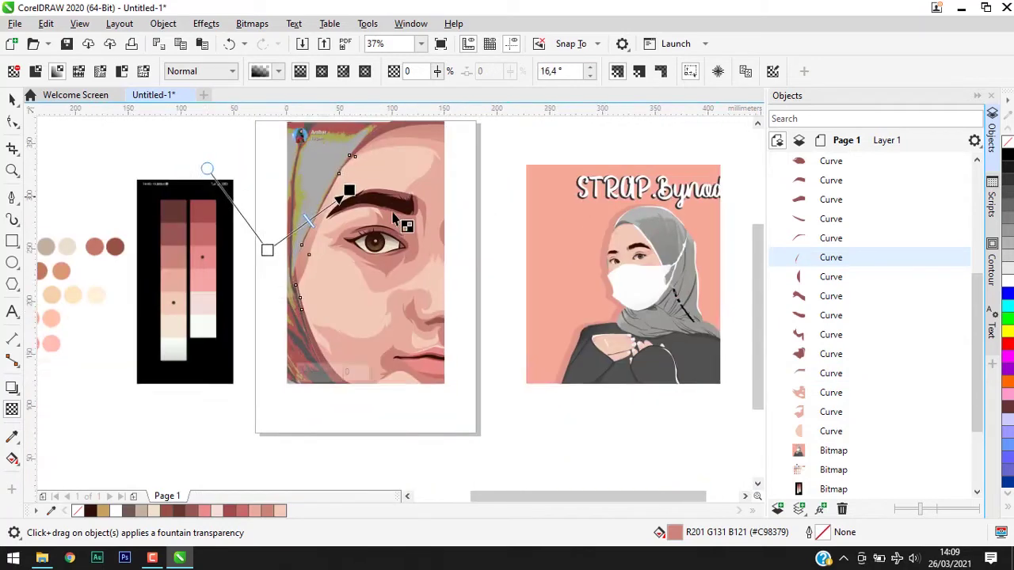
scroll(380, 356, "down", 1)
left_click_drag(431, 491, 441, 333)
scroll(441, 333, "up", 2)
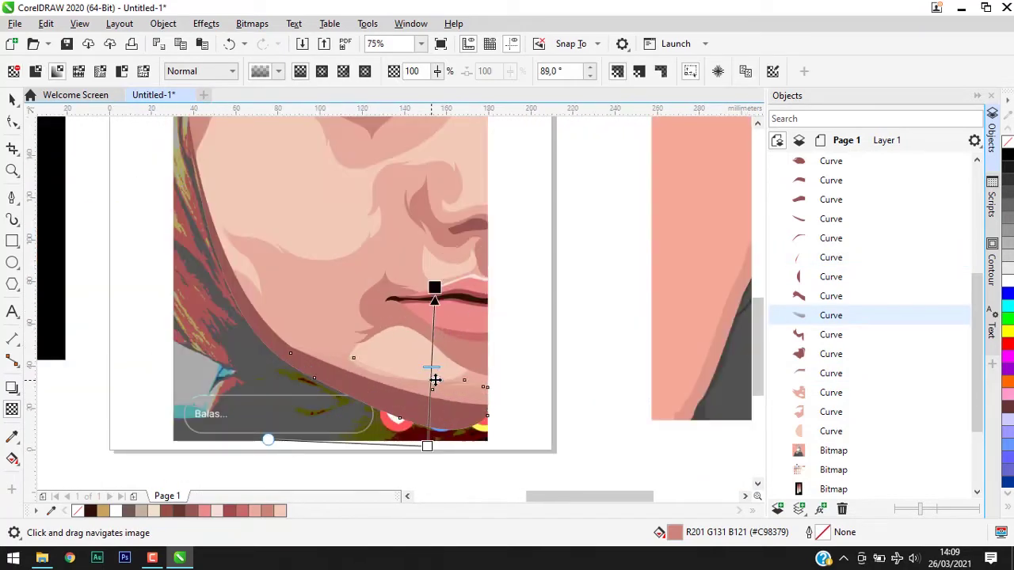
Step: Fade the lower cheek shading diagonally toward the nose with a transparency
left_click(398, 313)
left_click_drag(229, 349, 496, 141)
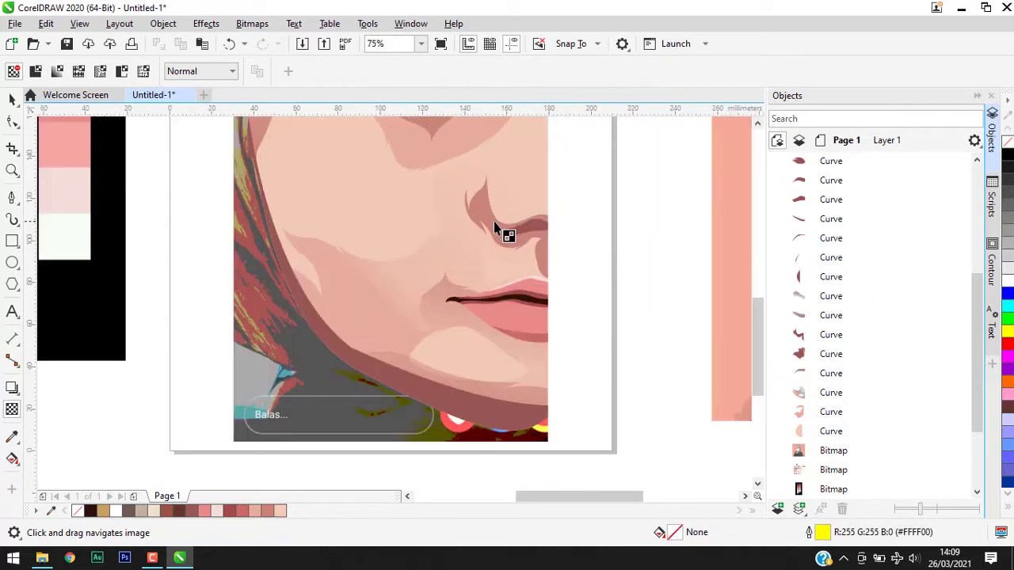
left_click(493, 221)
scroll(567, 214, "up", 2)
key("space")
left_click(494, 231)
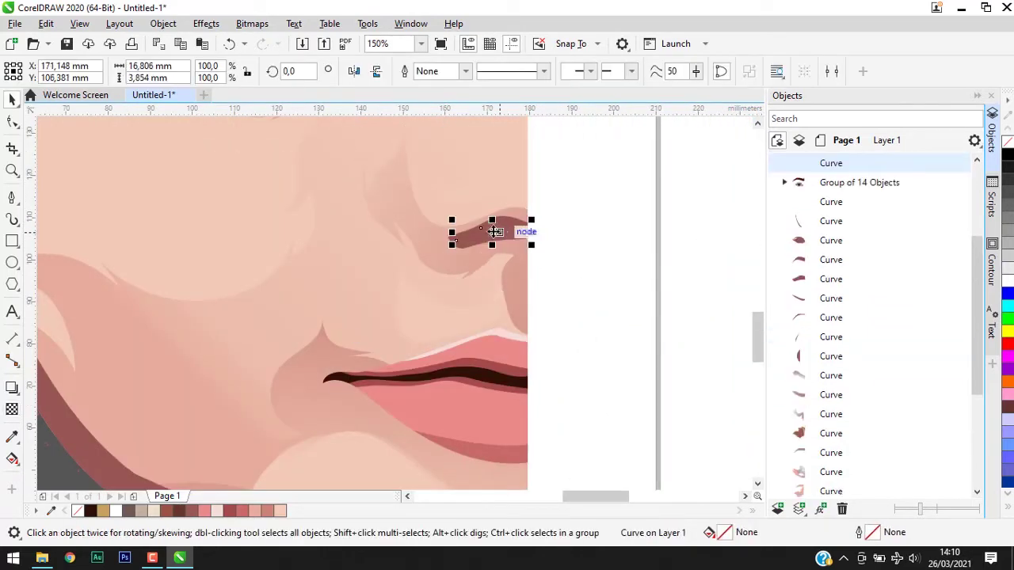
scroll(609, 214, "down", 4)
scroll(525, 213, "up", 2)
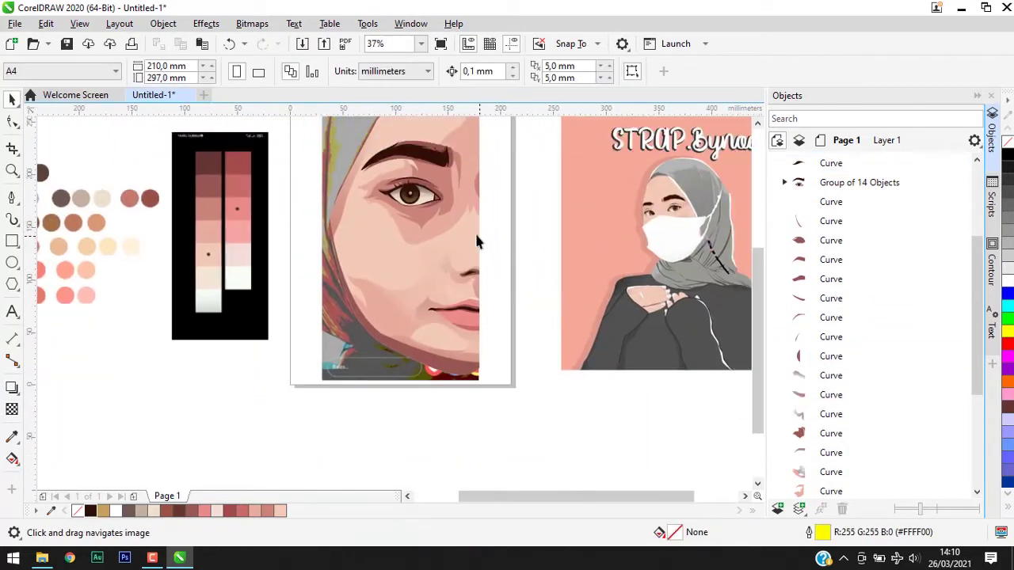
scroll(475, 242, "up", 1)
Step: Fade the under-eye shadow downward and the brow shading from right to left
left_click(475, 237)
left_click_drag(443, 160, 421, 302)
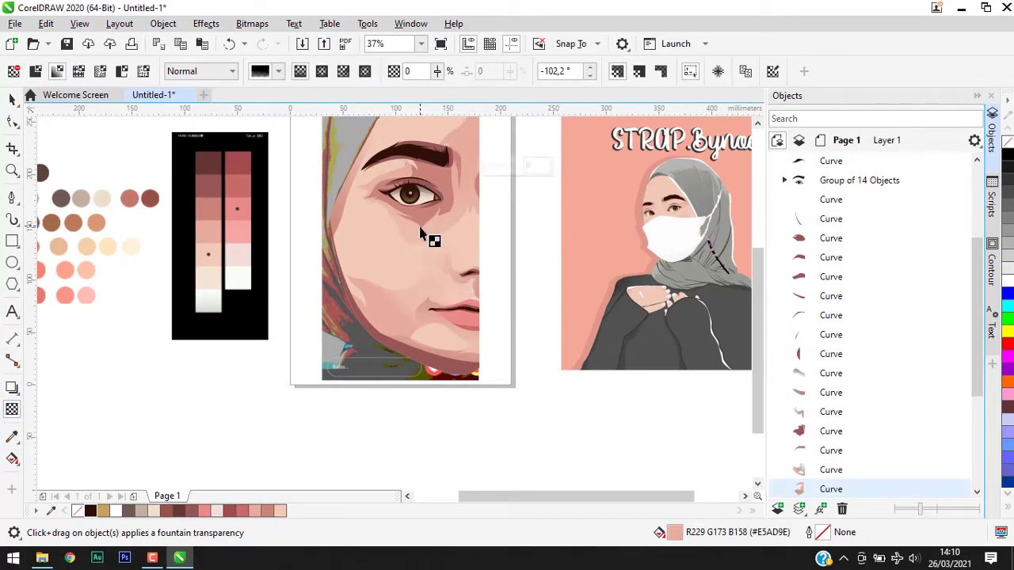
left_click(421, 234)
scroll(432, 182, "up", 2)
scroll(437, 159, "up", 2)
left_click_drag(472, 157, 119, 198)
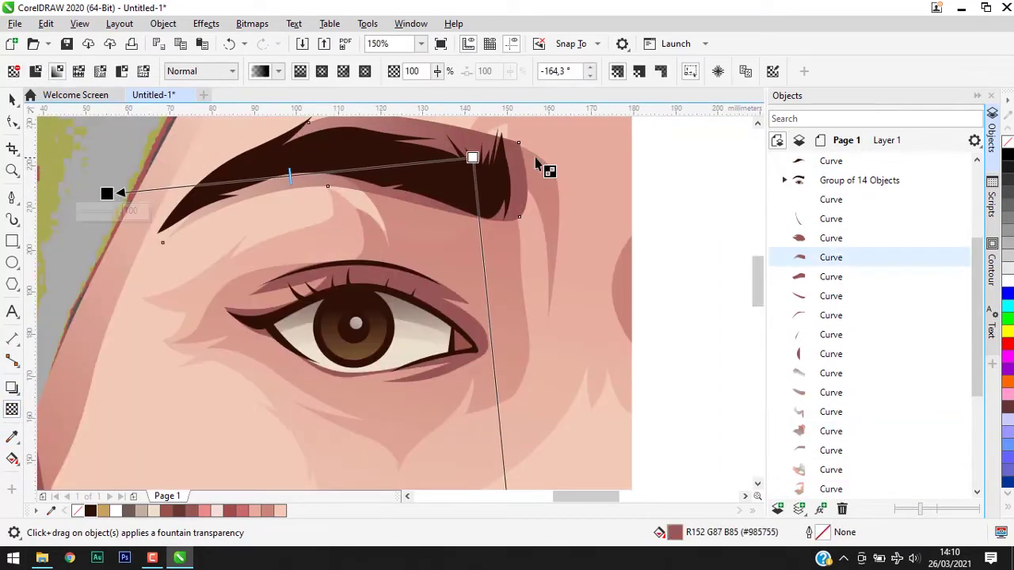
scroll(536, 165, "down", 2)
scroll(167, 194, "down", 3)
key("space")
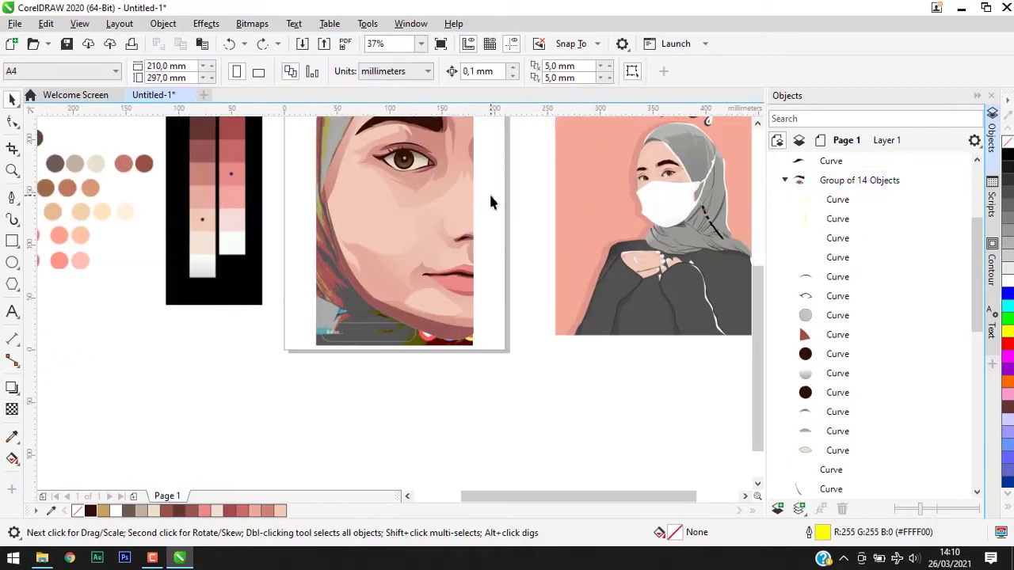
left_click(371, 332)
key("F5")
Step: Draw a curved cheek shape running from the outer eye corner down under the eye
scroll(376, 236, "up", 3)
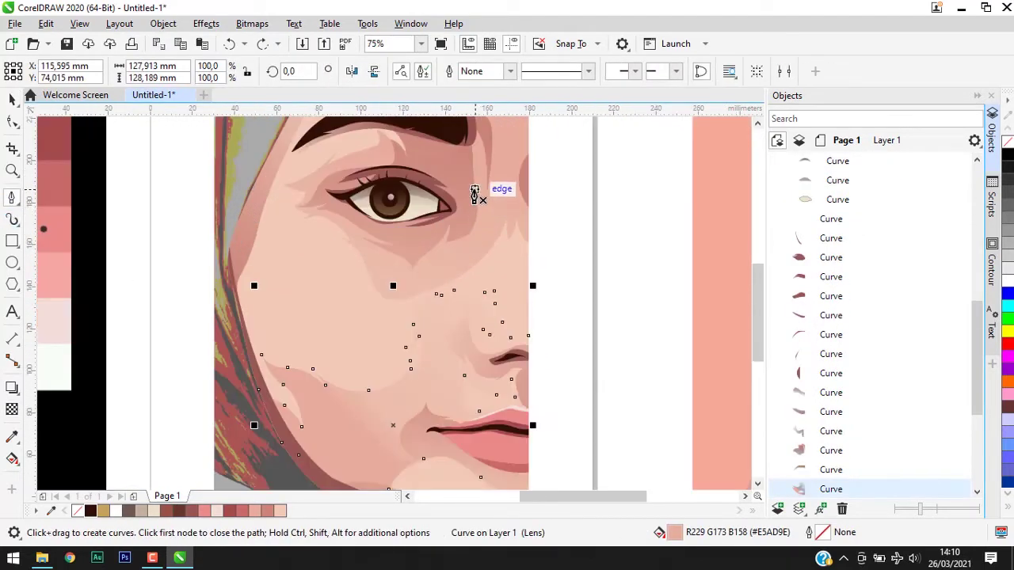
left_click(473, 186)
mouse_move(411, 247)
left_mouse_down()
mouse_move(375, 252)
mouse_move(351, 240)
left_mouse_up()
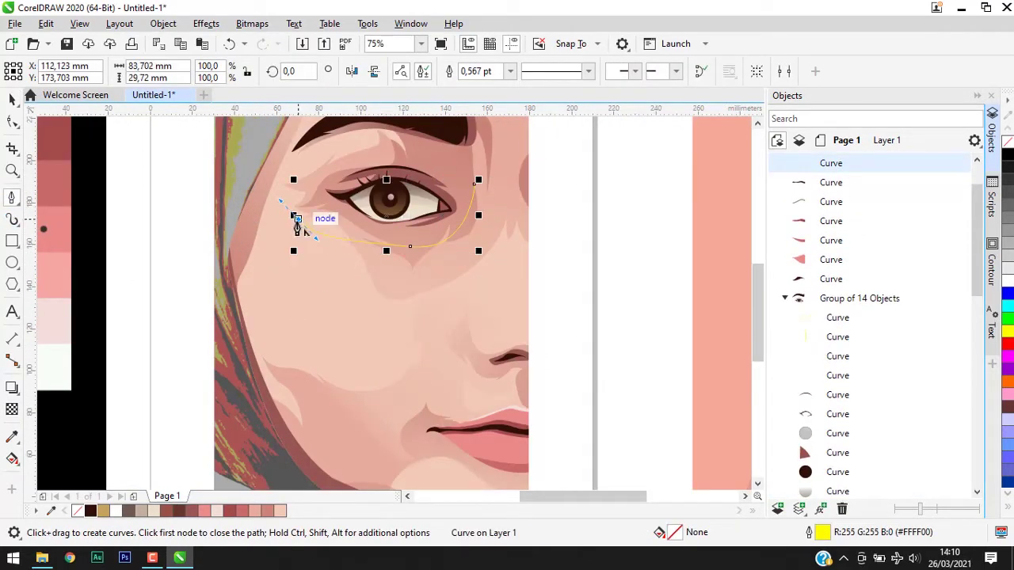
key("space")
key("ctrl+z")
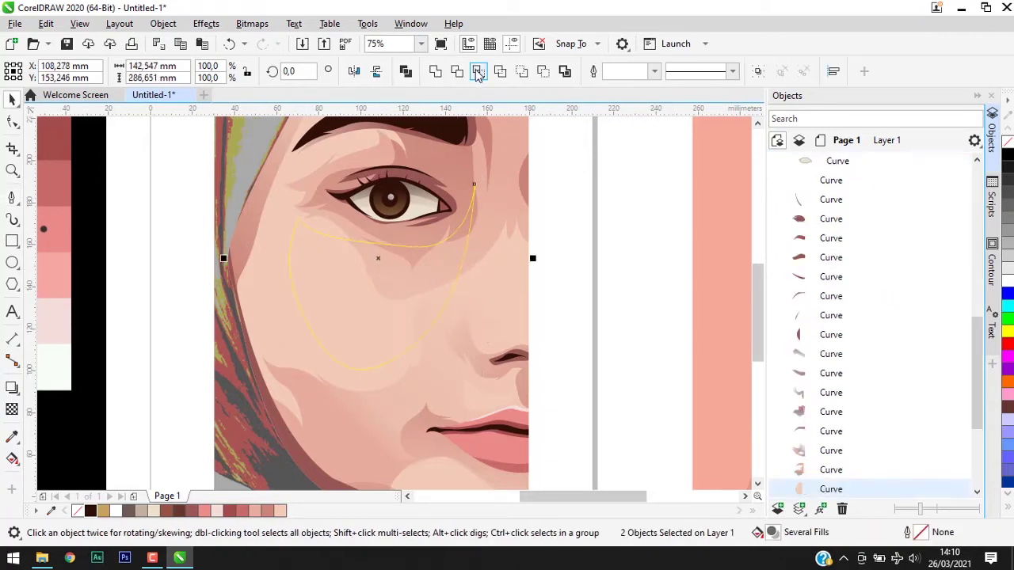
key("Escape")
left_click(381, 335)
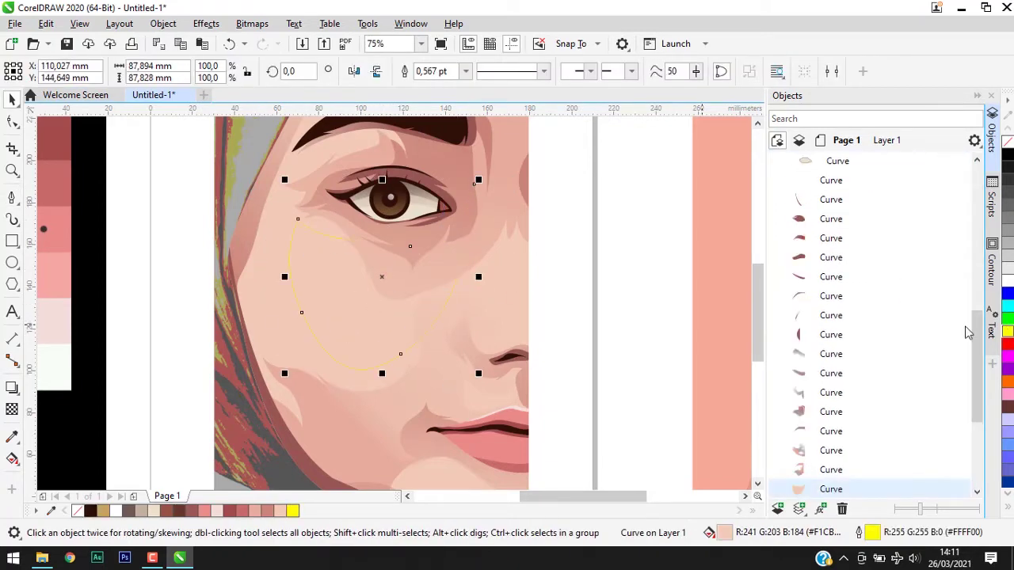
Step: Fill the cheek shape with a sampled pale skin tone and remove its outline
left_click(12, 436)
scroll(309, 312, "down", 2)
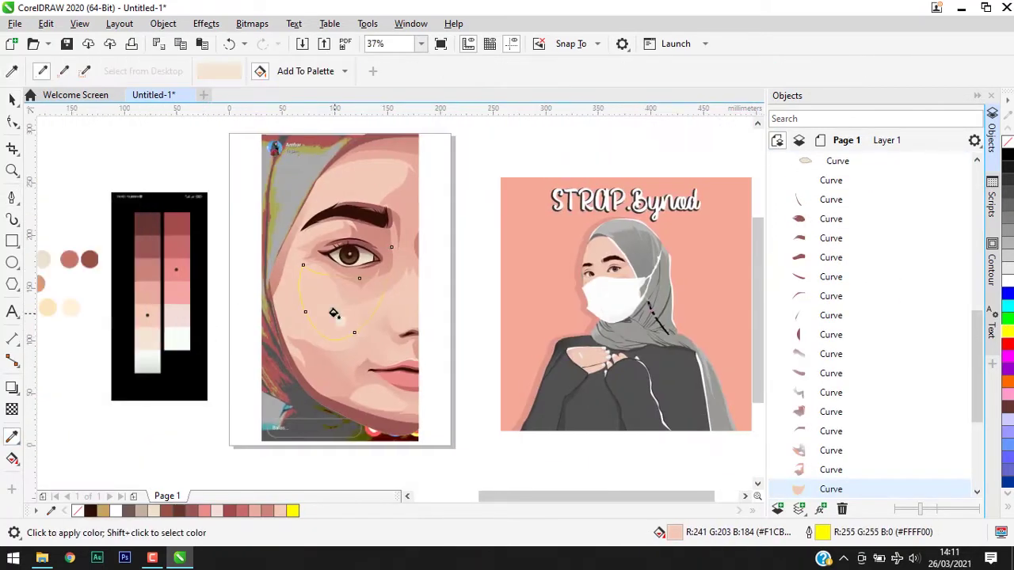
left_click(333, 313)
scroll(334, 313, "up", 2)
key("space")
right_click(1008, 141)
scroll(475, 272, "down", 4)
scroll(475, 271, "up", 2)
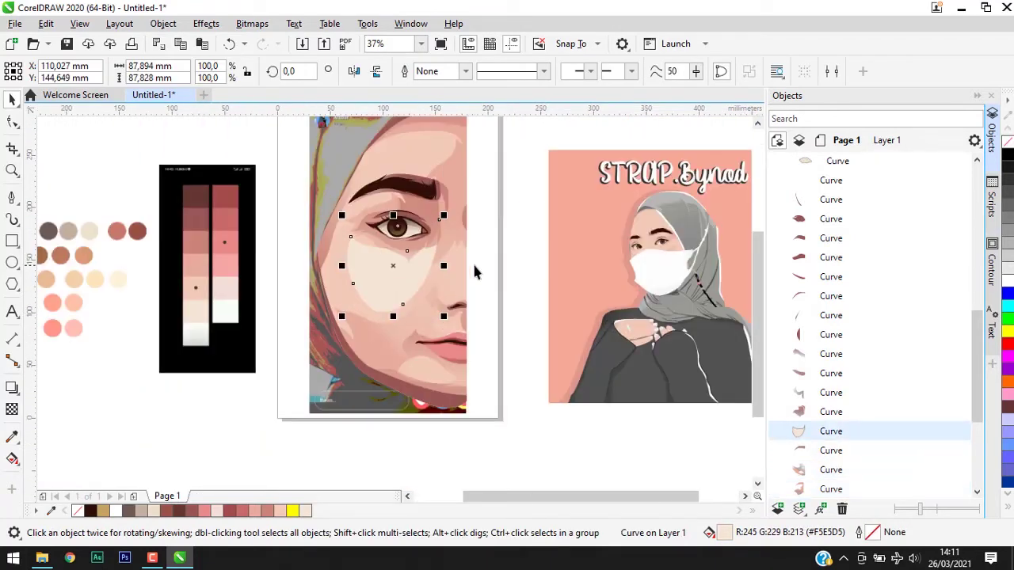
Step: Fade the cheek highlight from the brow downward with a fountain transparency
left_click(11, 408)
left_click_drag(391, 191, 388, 334)
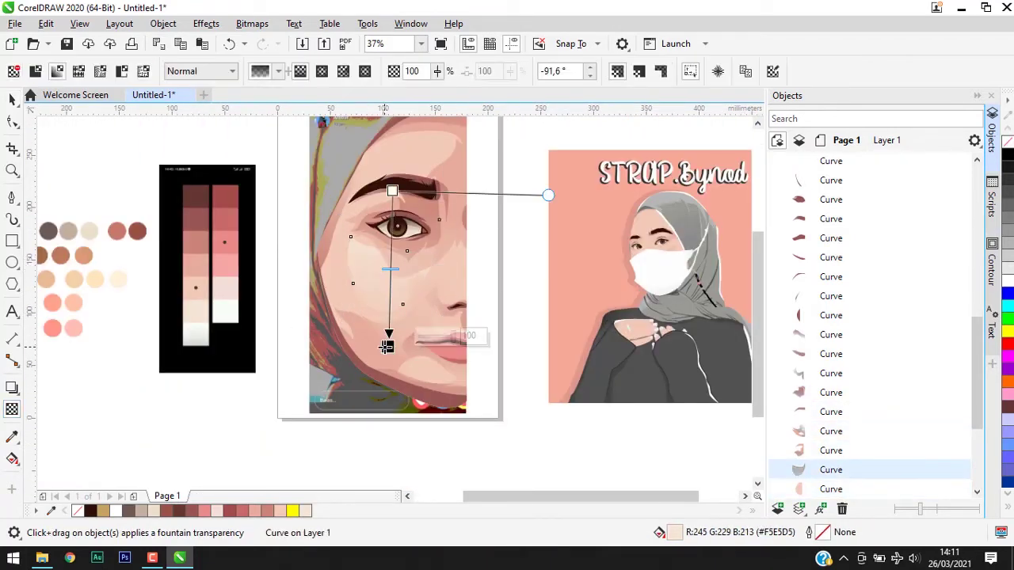
key("space")
scroll(430, 153, "up", 2)
Step: Draw a shape above the eyebrow and sample a light pink from the face
left_click(472, 168)
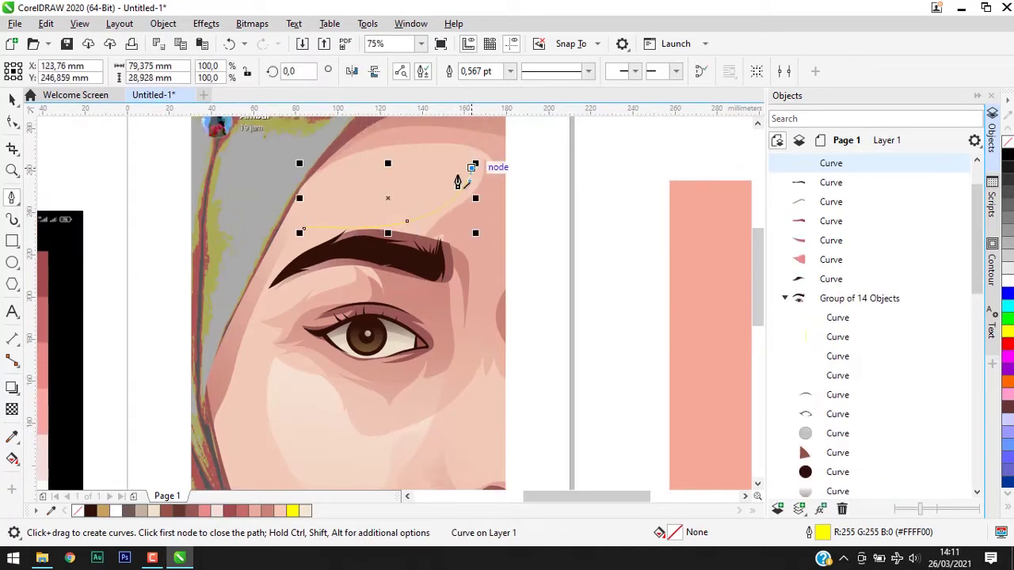
scroll(467, 158, "up", 2)
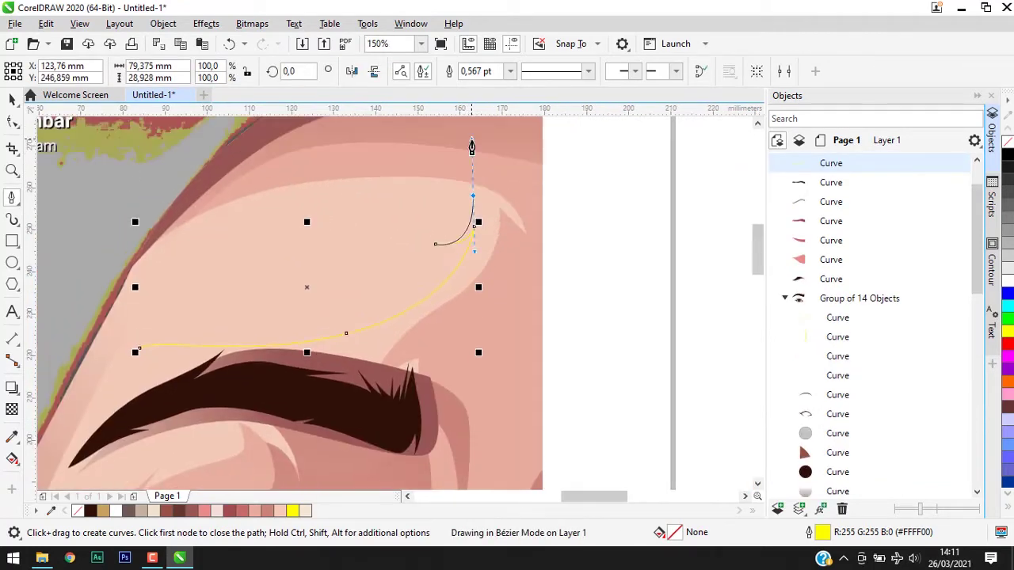
left_click(140, 346)
scroll(204, 314, "down", 4)
key("i")
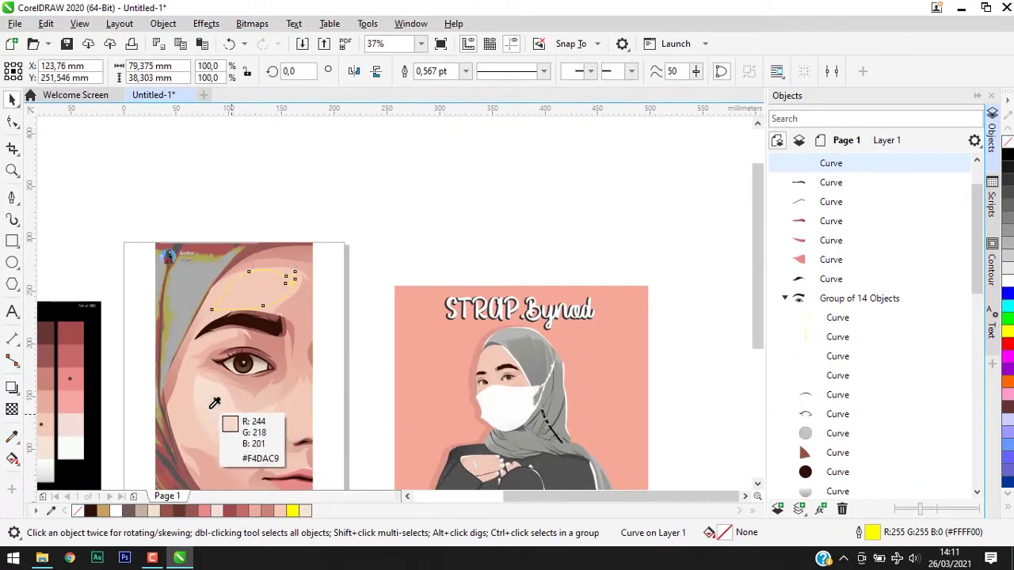
left_click(46, 439)
Step: Fade the cheek shading shape upward with a fountain transparency
left_click(12, 98)
scroll(324, 315, "down", 2)
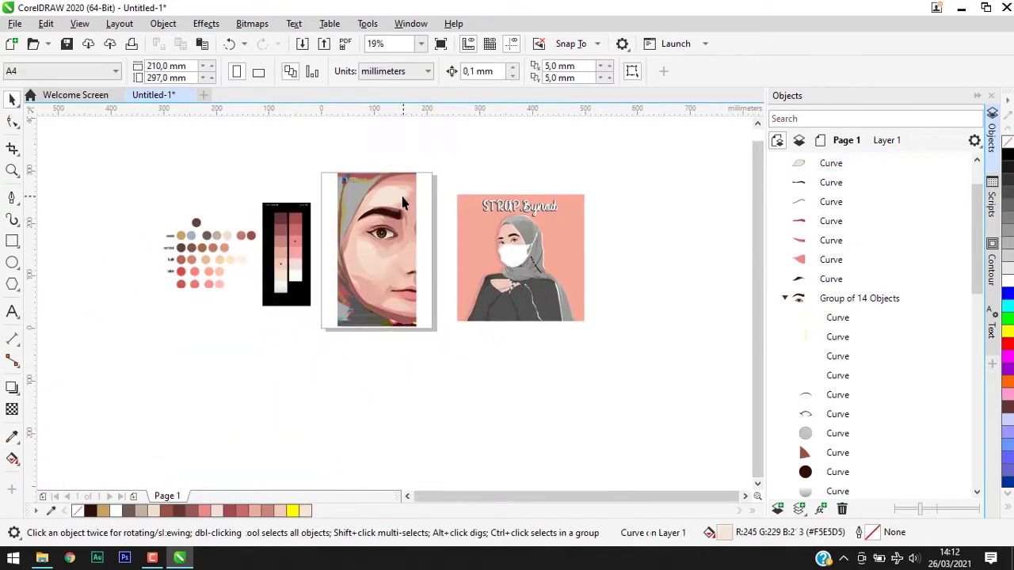
scroll(325, 315, "up", 2)
left_click(375, 208)
left_click(324, 315)
left_click(11, 409)
left_click_drag(372, 379, 399, 274)
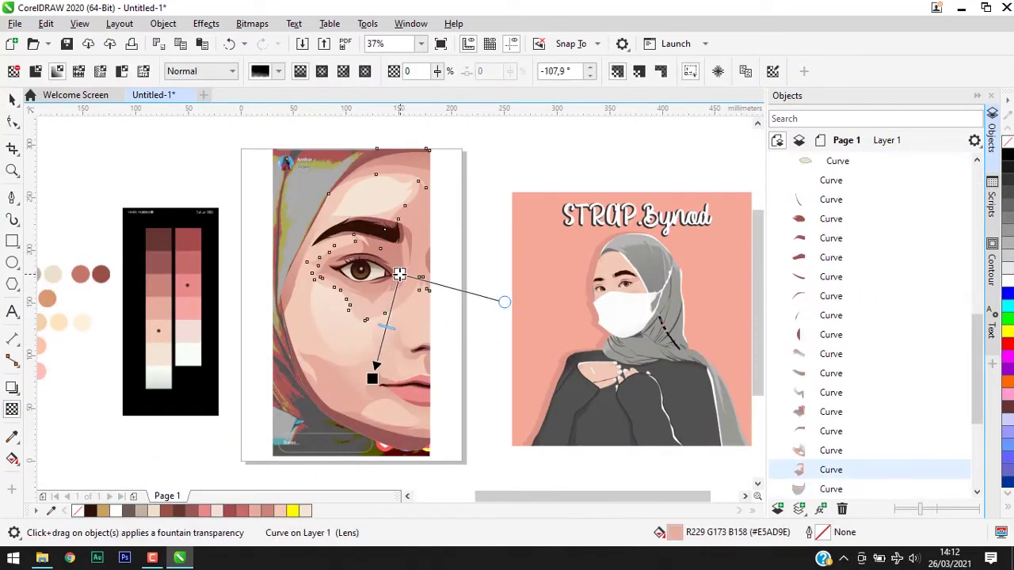
key("Escape")
scroll(375, 293, "down", 2)
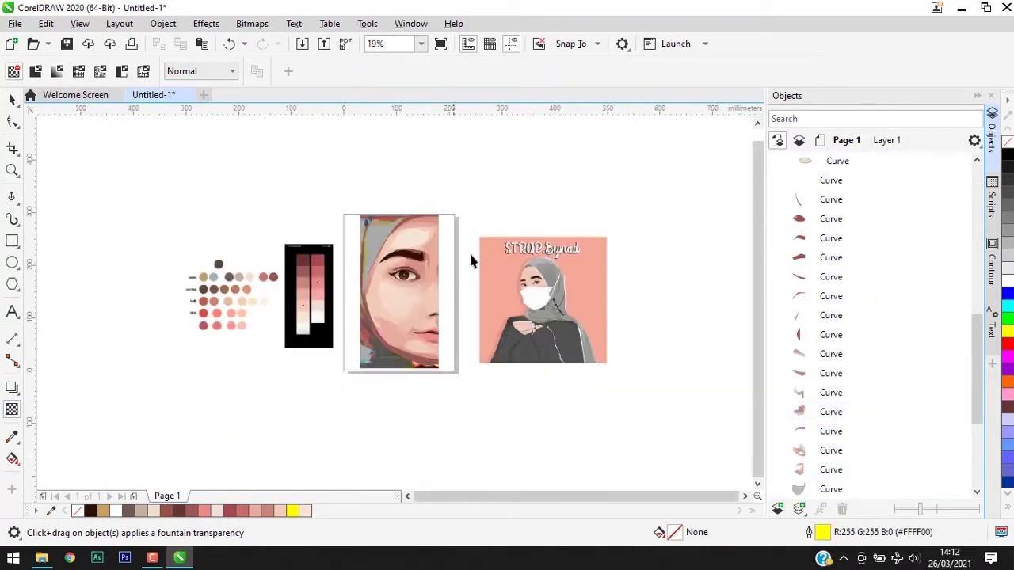
scroll(468, 250, "up", 2)
key("space")
scroll(475, 332, "up", 2)
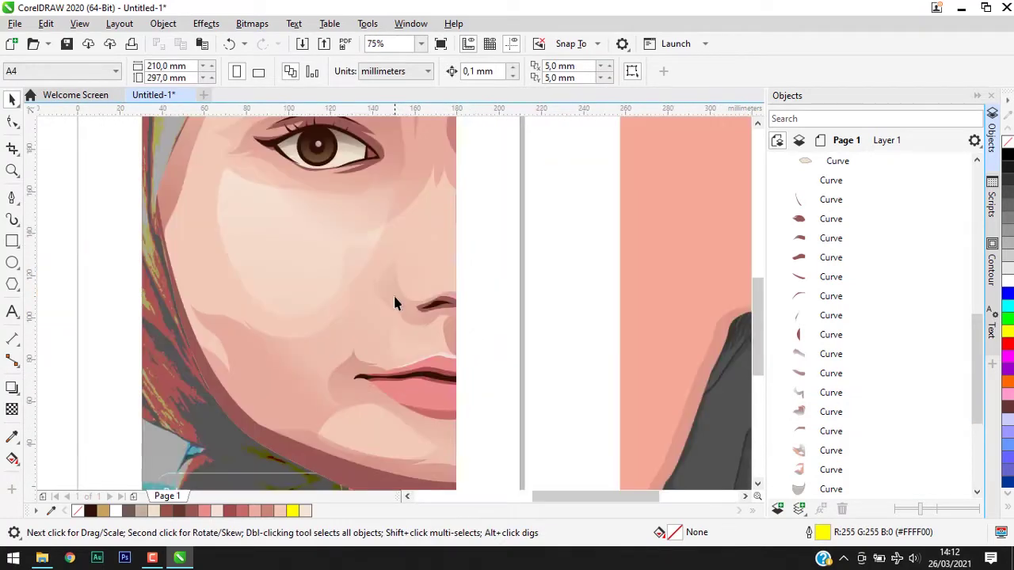
scroll(392, 292, "down", 2)
Step: Draw a highlight curve along the nose bridge with no outline
key("p")
scroll(423, 282, "up", 3)
left_click(355, 218)
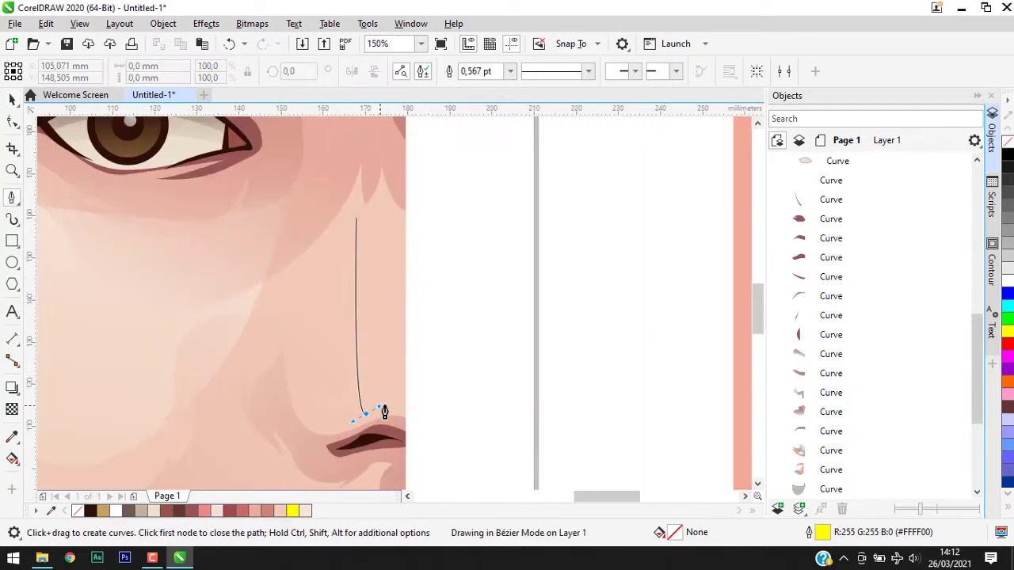
left_click_drag(384, 410, 408, 416)
double_click(406, 212)
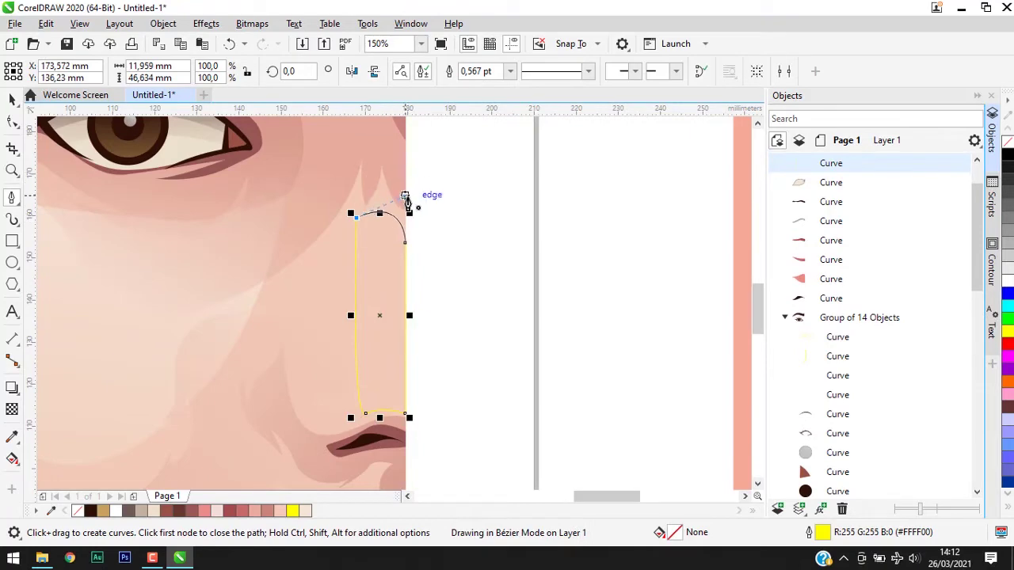
key("space")
right_click(1006, 141)
key("F4")
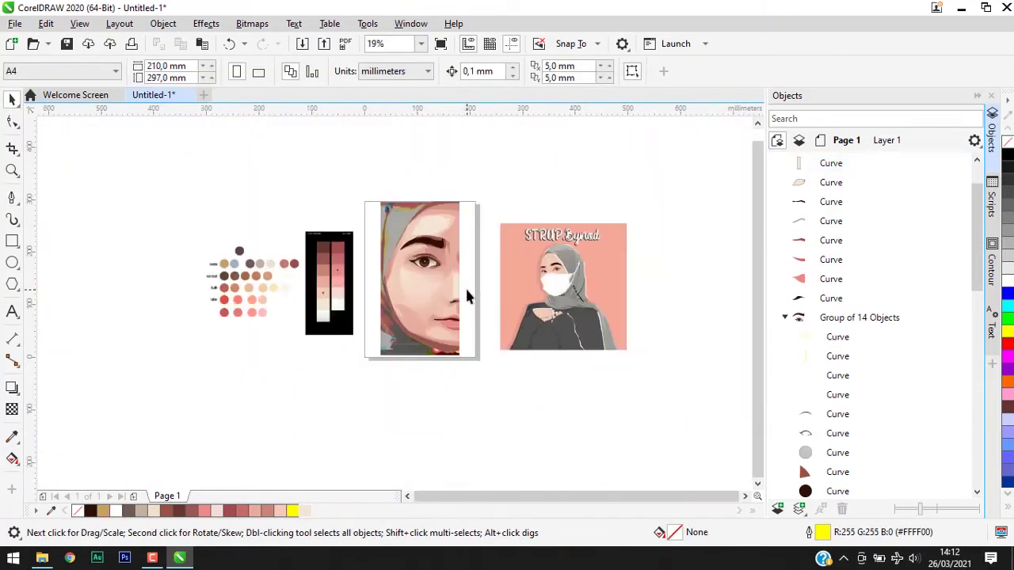
Step: Draw a small curved highlight shape beside the nostril
scroll(466, 295, "up", 2)
scroll(420, 294, "up", 4)
key("p")
left_click(461, 271)
left_click(464, 336)
left_click_drag(410, 323, 420, 352)
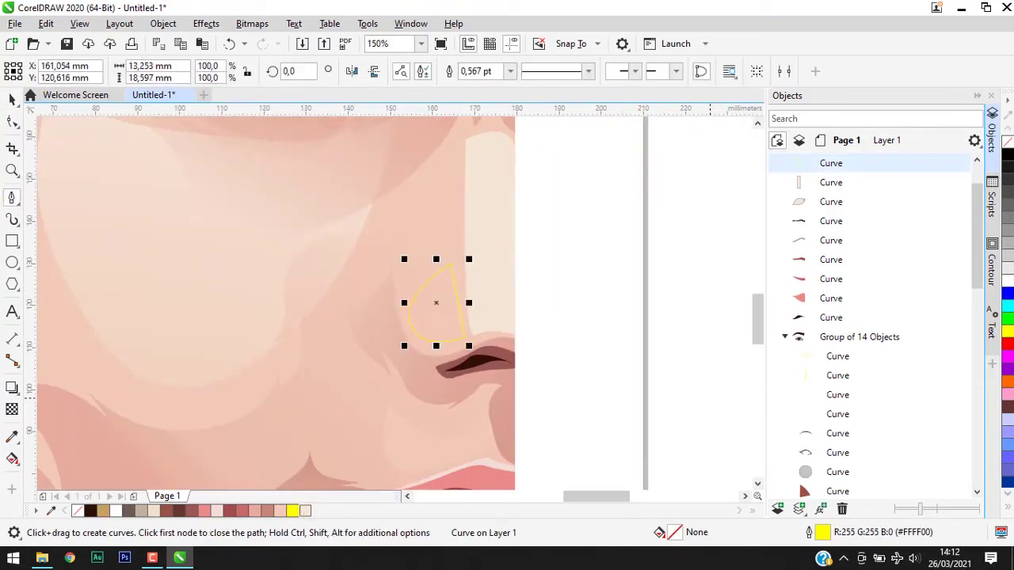
key("space")
scroll(437, 273, "down", 4)
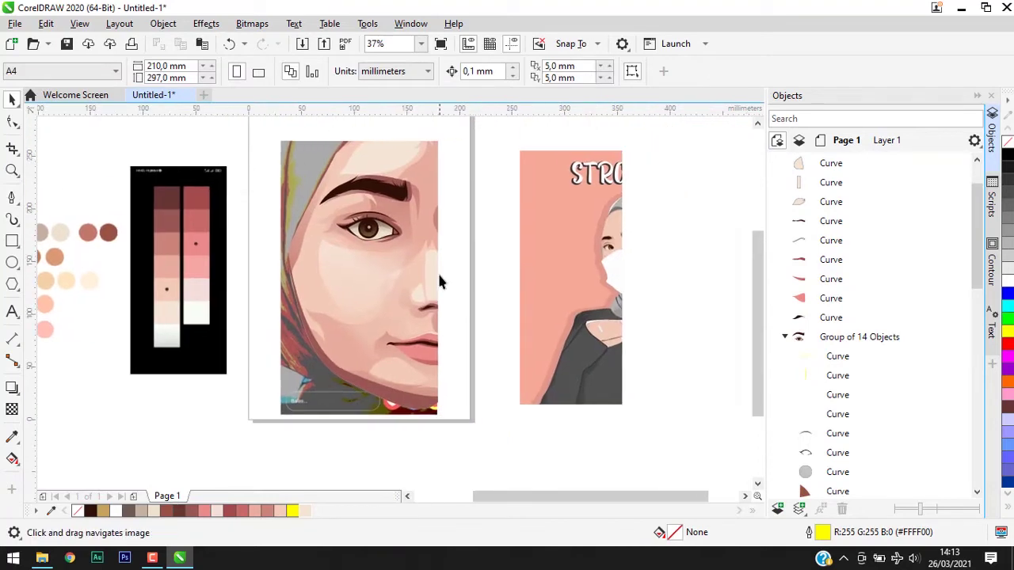
left_click(386, 226)
left_click(360, 305)
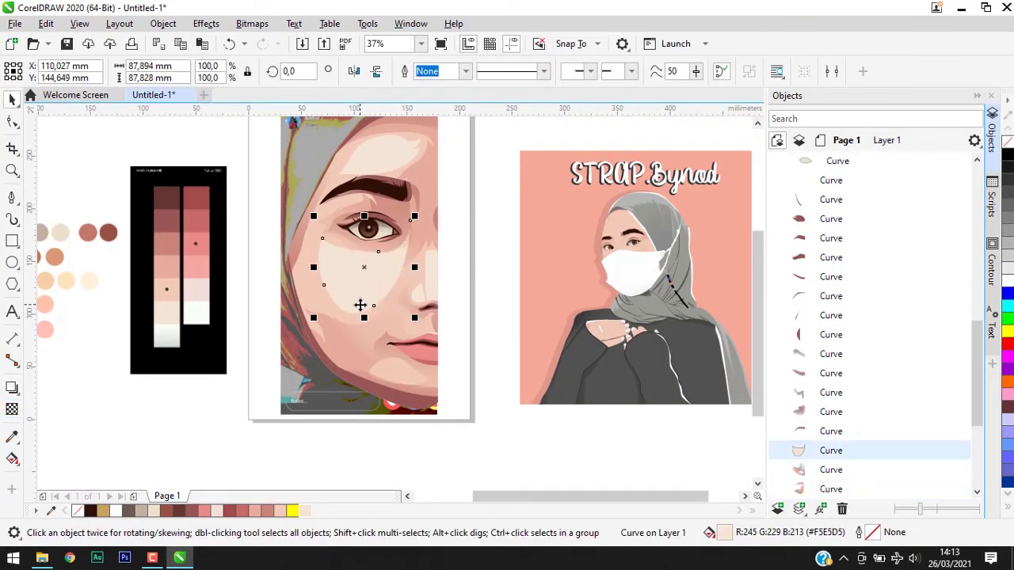
Step: Draw an under-eye highlight shape and send it behind the face details
scroll(360, 208, "up", 4)
left_click(328, 369)
left_click_drag(470, 369, 501, 346)
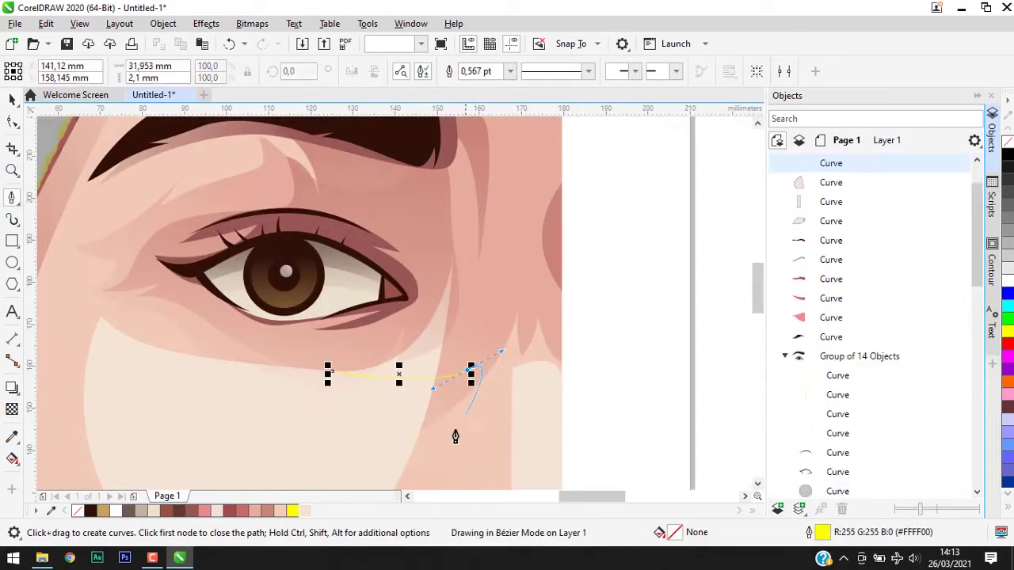
left_click(335, 285)
key("space")
key("shift+Page_Down")
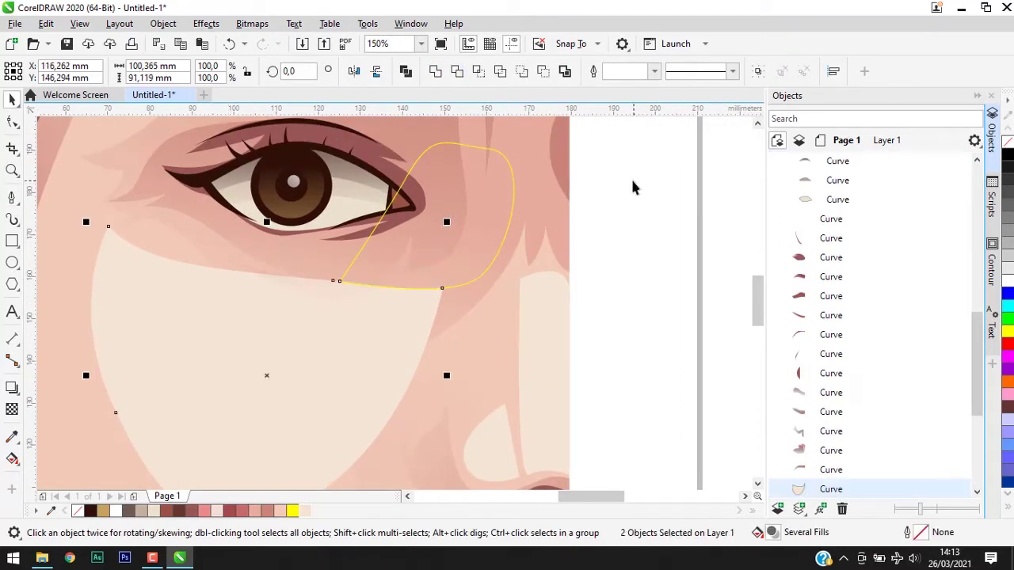
left_click(634, 185)
Step: Fade the under-eye highlight downward into the cheek with a fountain transparency
scroll(489, 202, "down", 4)
scroll(437, 241, "up", 2)
left_click(420, 269)
left_click(12, 408)
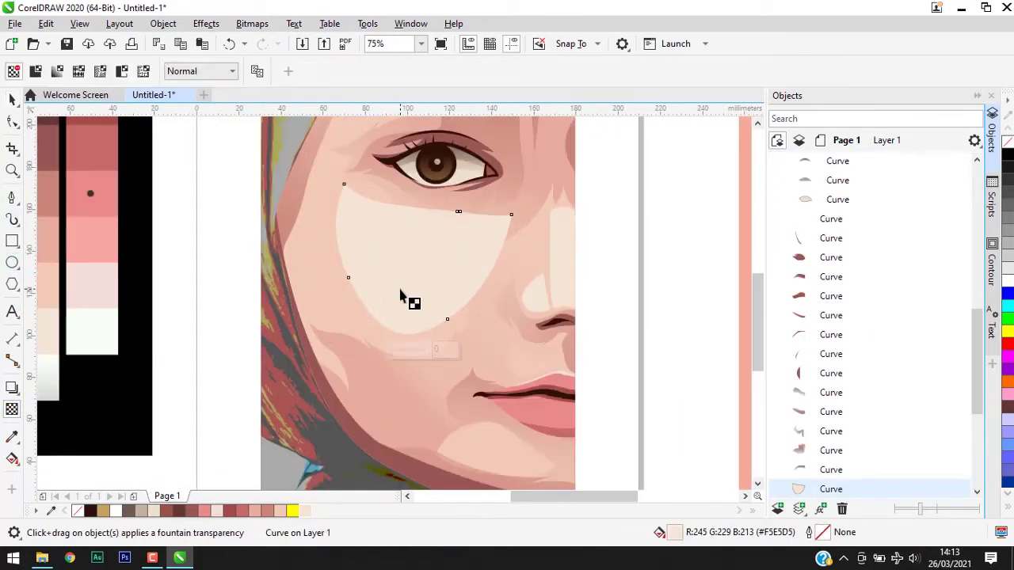
left_click_drag(385, 328, 426, 200)
key("space")
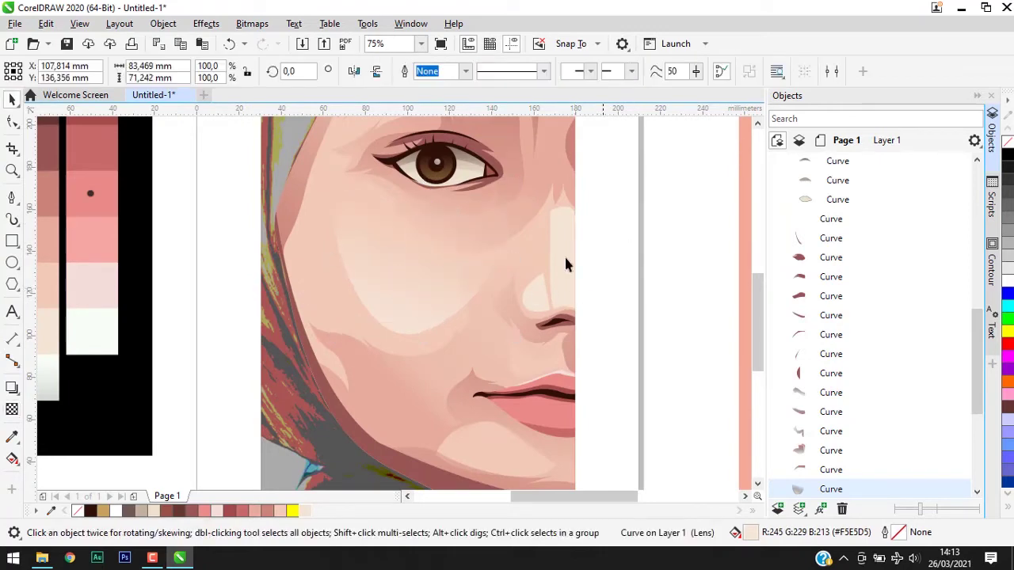
scroll(564, 254, "down", 2)
scroll(498, 271, "up", 2)
scroll(459, 357, "down", 1)
Step: Fade the forehead shading shape downward with a fountain transparency
left_click(392, 234)
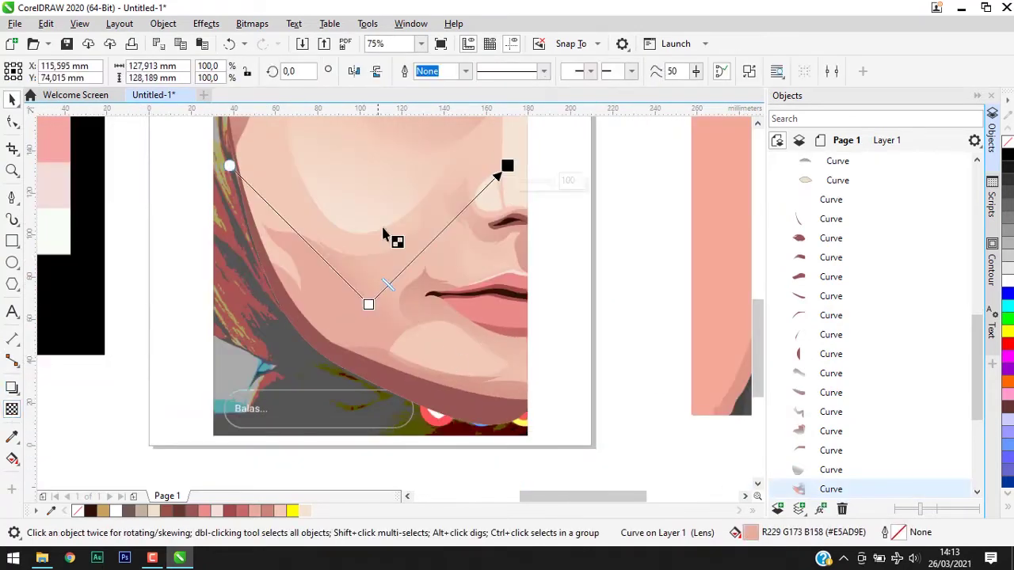
key("space")
left_click(437, 176)
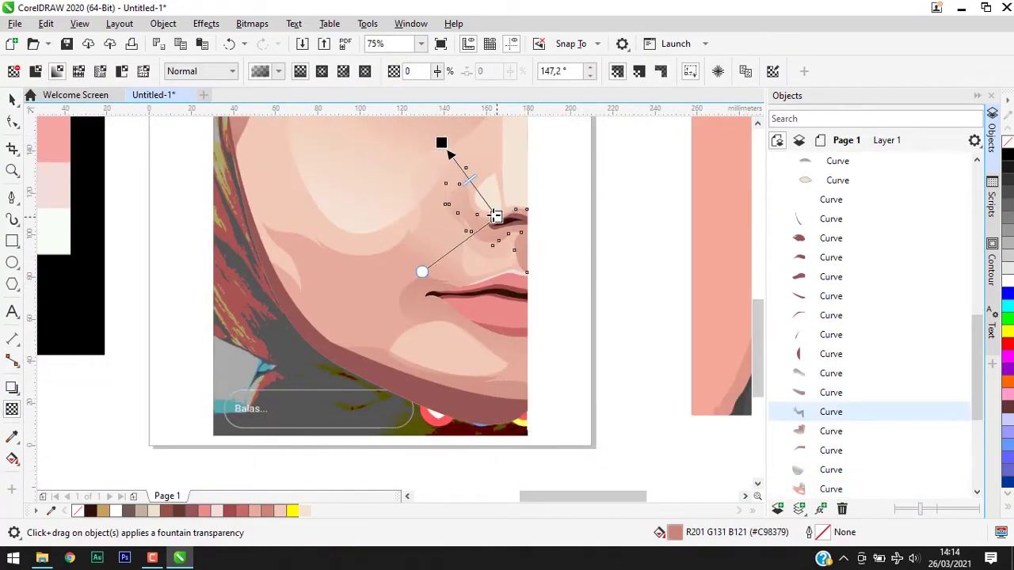
key("space")
scroll(494, 215, "down", 2)
scroll(492, 238, "up", 1)
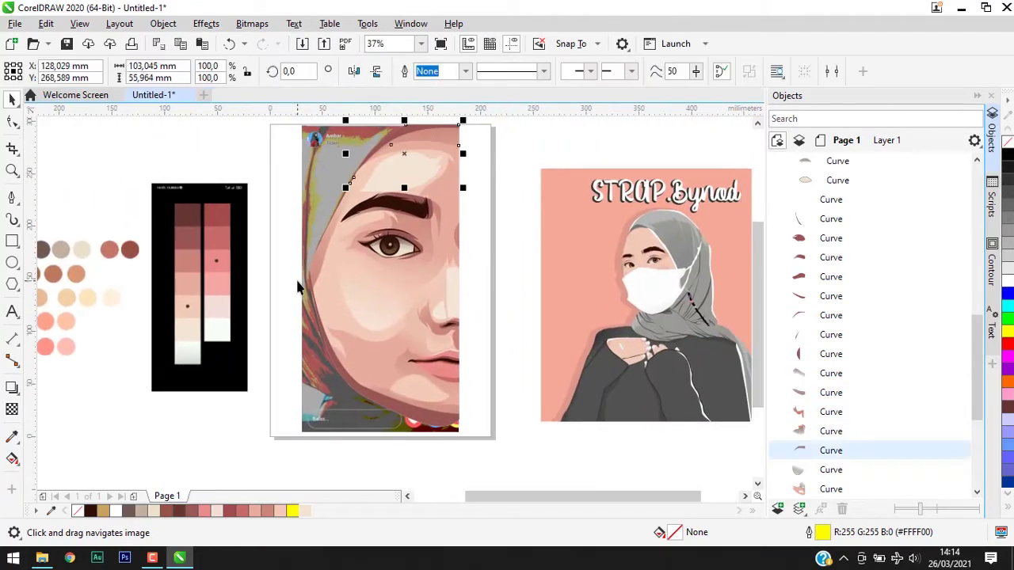
key("space")
left_click(422, 154)
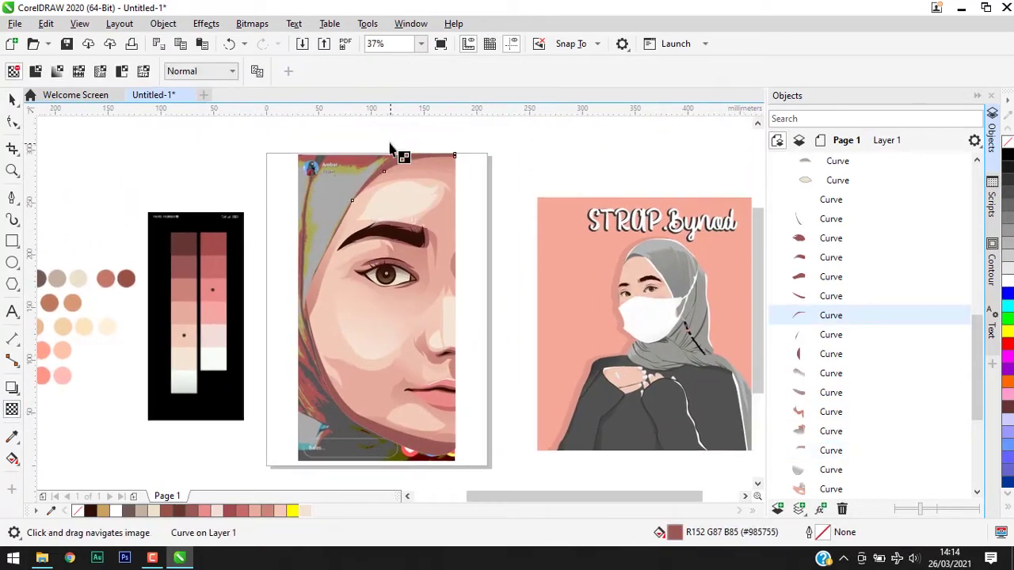
left_click_drag(388, 141, 395, 199)
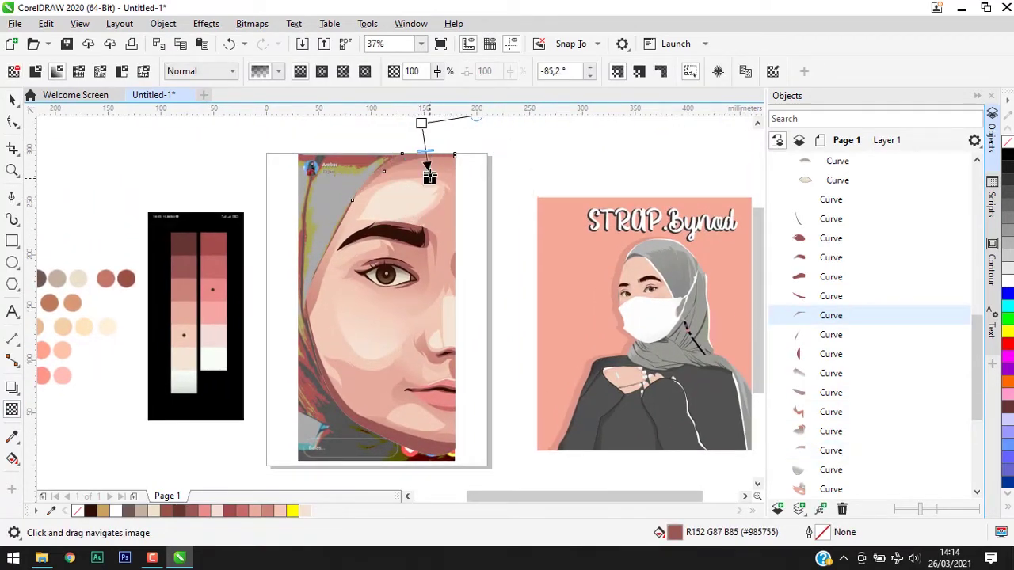
Step: Select the shading shape along the jaw
key("space")
left_click(400, 363)
key("space")
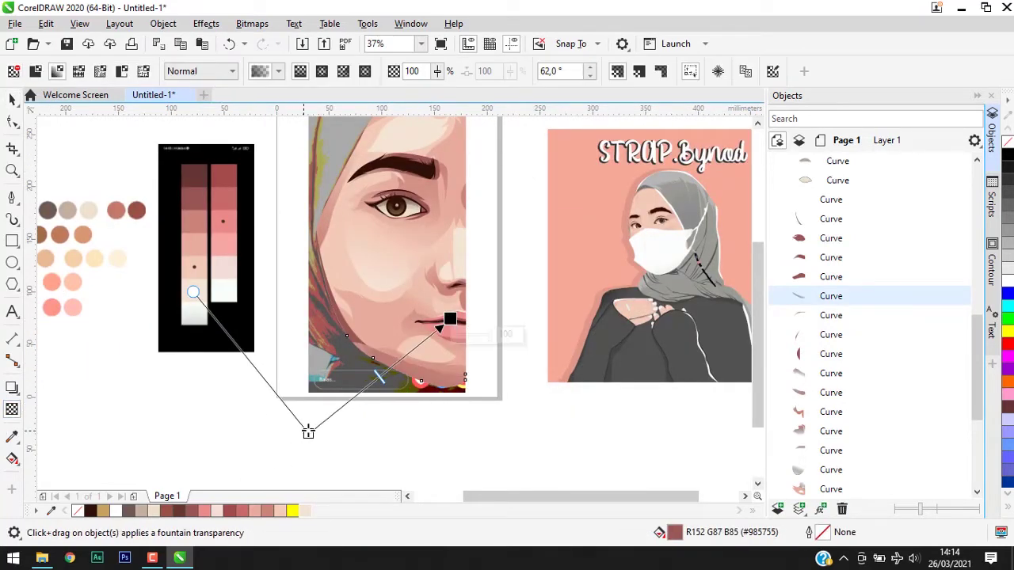
key("space")
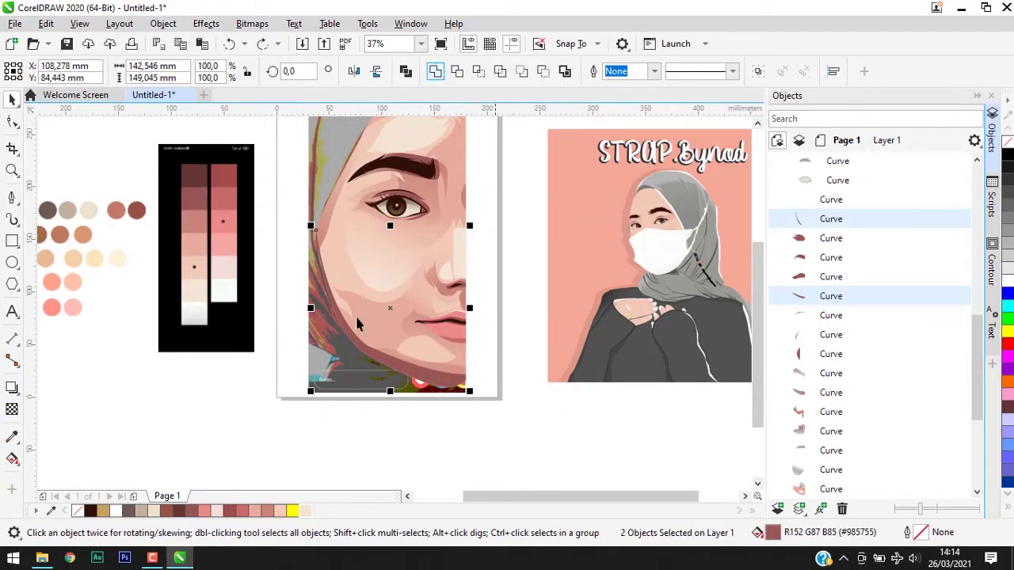
key("space")
scroll(516, 237, "down", 2)
scroll(380, 285, "up", 2)
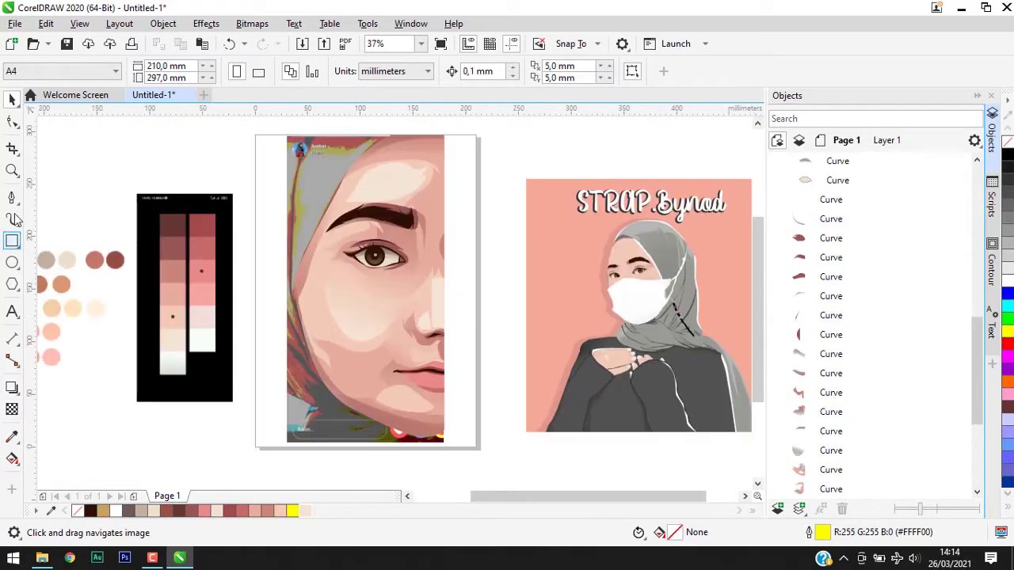
Step: Draw the nostril-side patch and fill it with pale skin tone R245 G229 B213
left_click(11, 197)
scroll(444, 342, "up", 4)
left_click(315, 435)
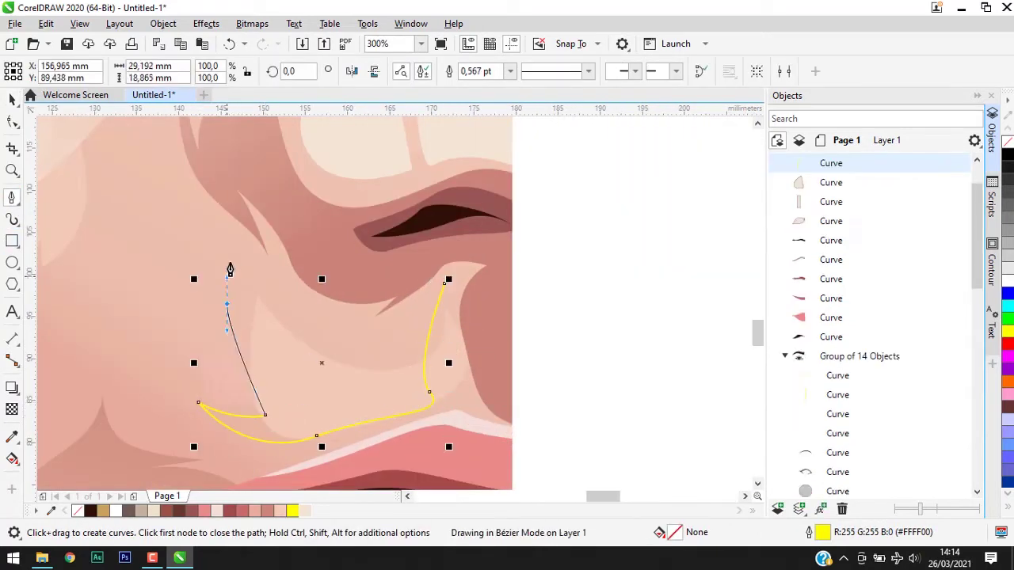
left_click(443, 286)
left_click(305, 510)
key("space")
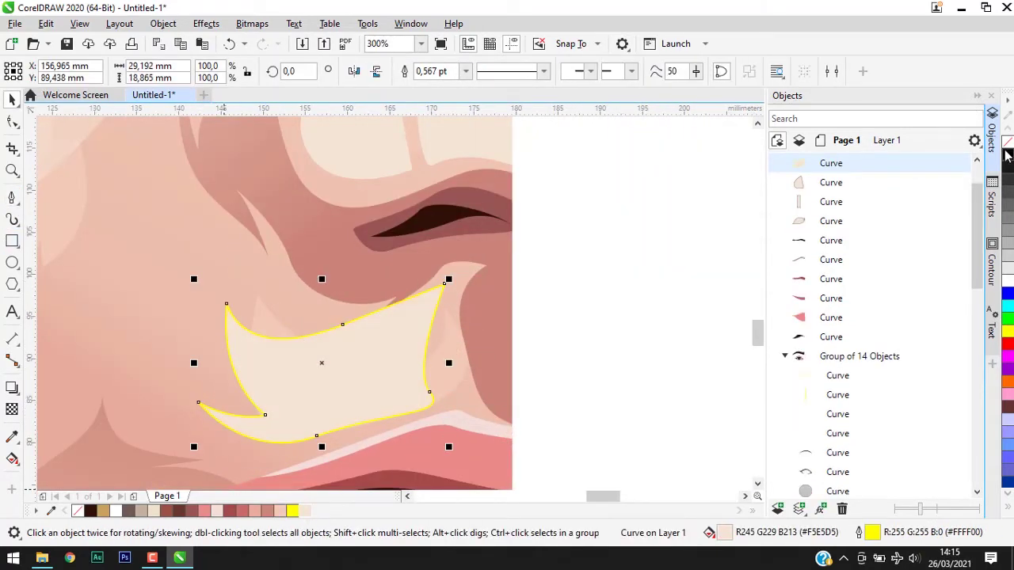
scroll(639, 246, "down", 6)
scroll(507, 247, "up", 2)
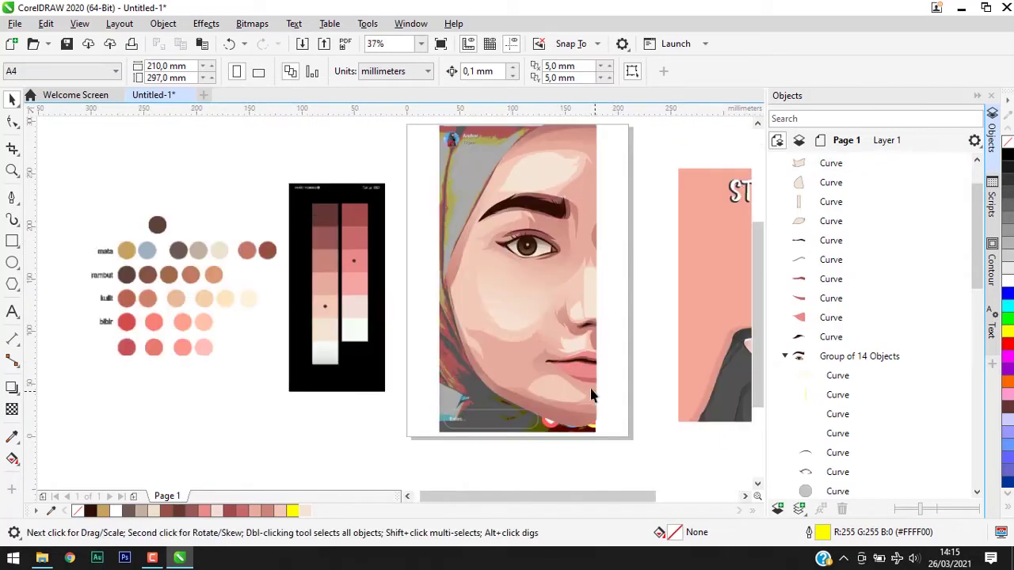
scroll(577, 346, "up", 2)
scroll(583, 353, "up", 2)
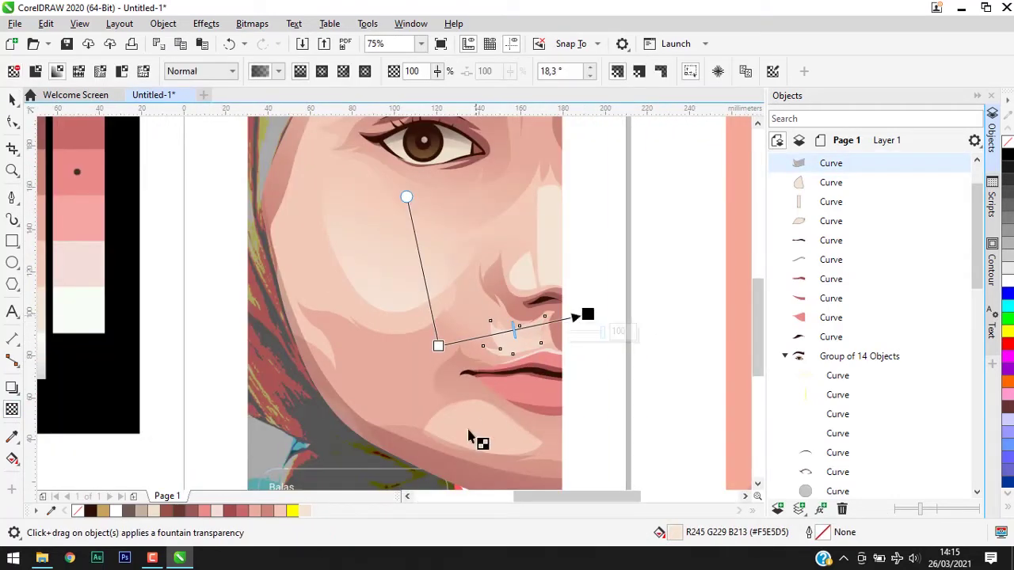
Step: Fade the nostril patch and the above-eyebrow highlight with fountain transparencies
left_click(554, 254)
left_click_drag(555, 254, 538, 272)
scroll(649, 215, "up", 3)
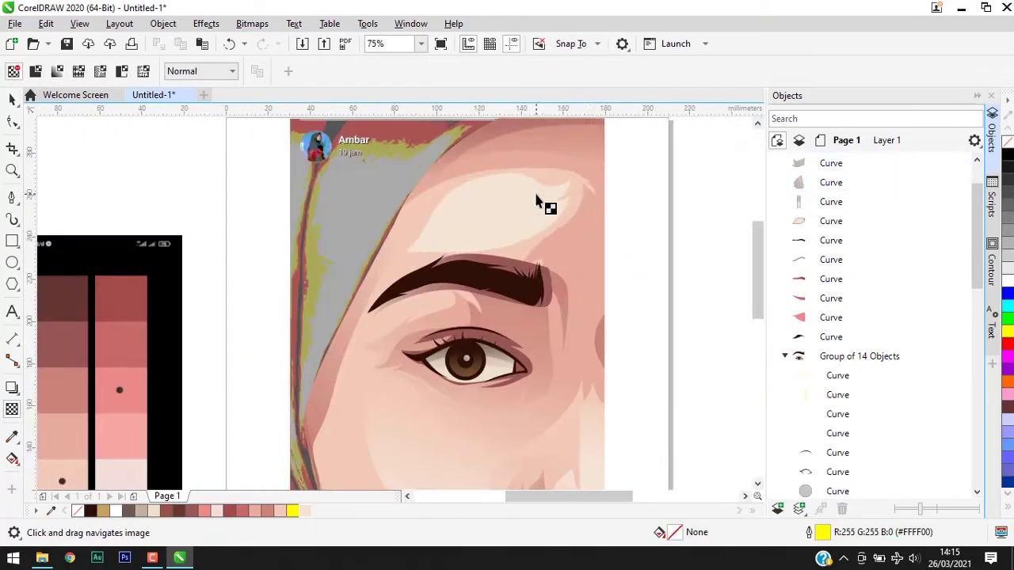
left_click_drag(374, 283, 589, 161)
key("space")
left_click(673, 175)
scroll(555, 201, "down", 4)
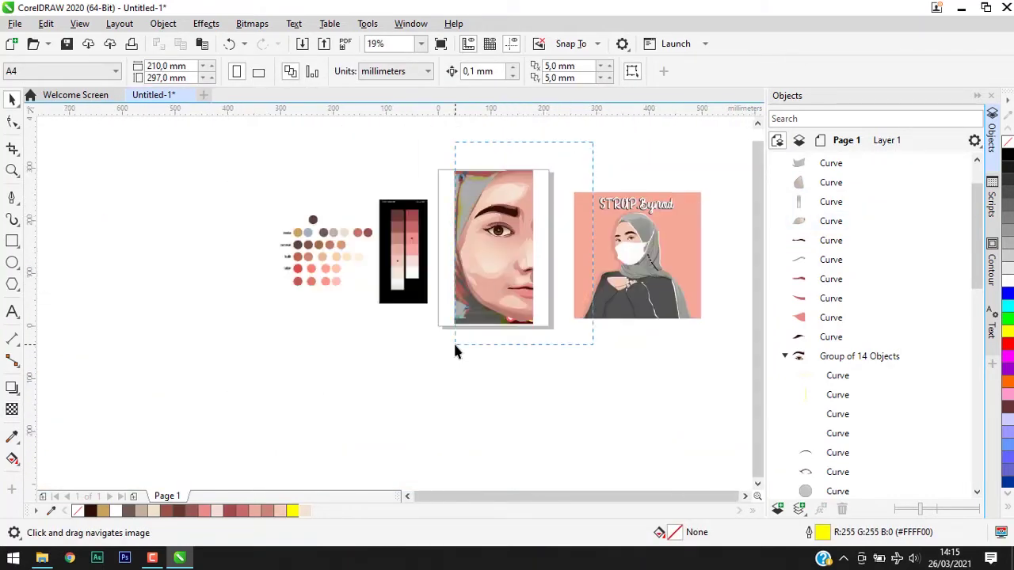
Step: Group the 28 face drawing objects together
left_click_drag(455, 351, 456, 348)
scroll(498, 292, "up", 2)
scroll(855, 287, "up", 2)
scroll(831, 277, "up", 2)
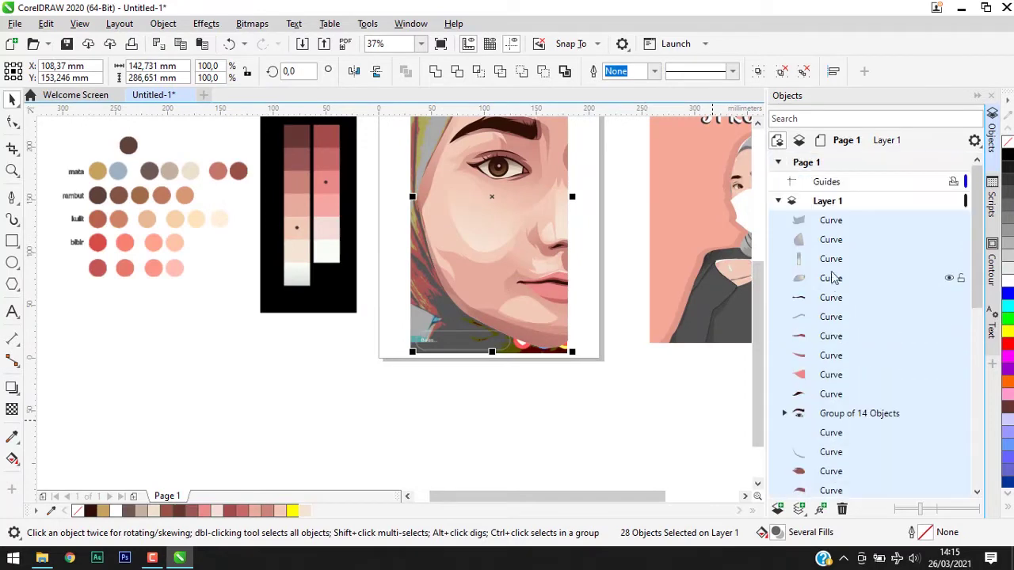
key("ctrl+g")
left_click_drag(757, 496, 713, 459)
left_click(833, 298)
key("Escape")
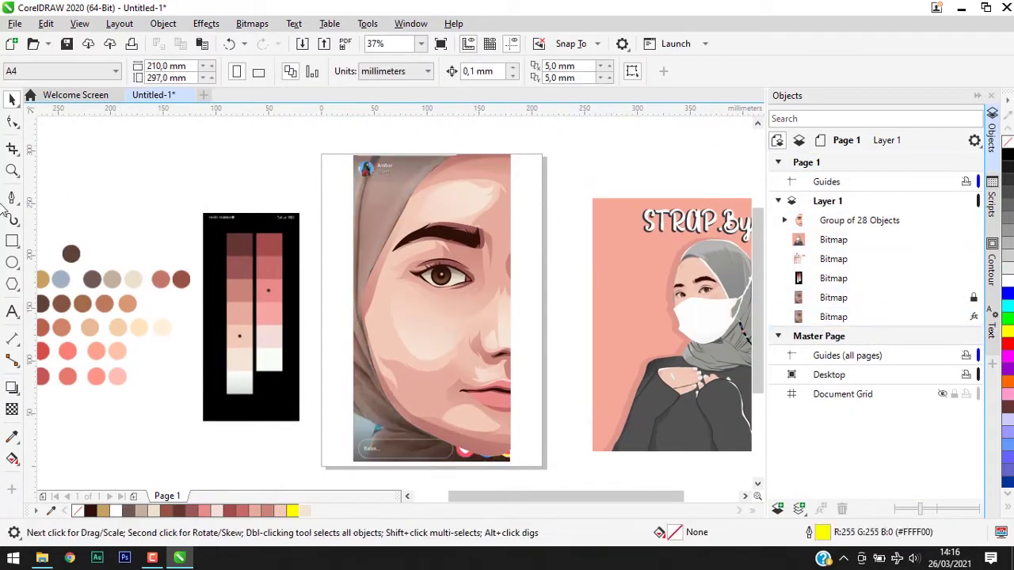
Step: Draw a new curve along the face image's outer edge
left_click(12, 197)
scroll(476, 169, "up", 2)
left_click(481, 154)
double_click(420, 115)
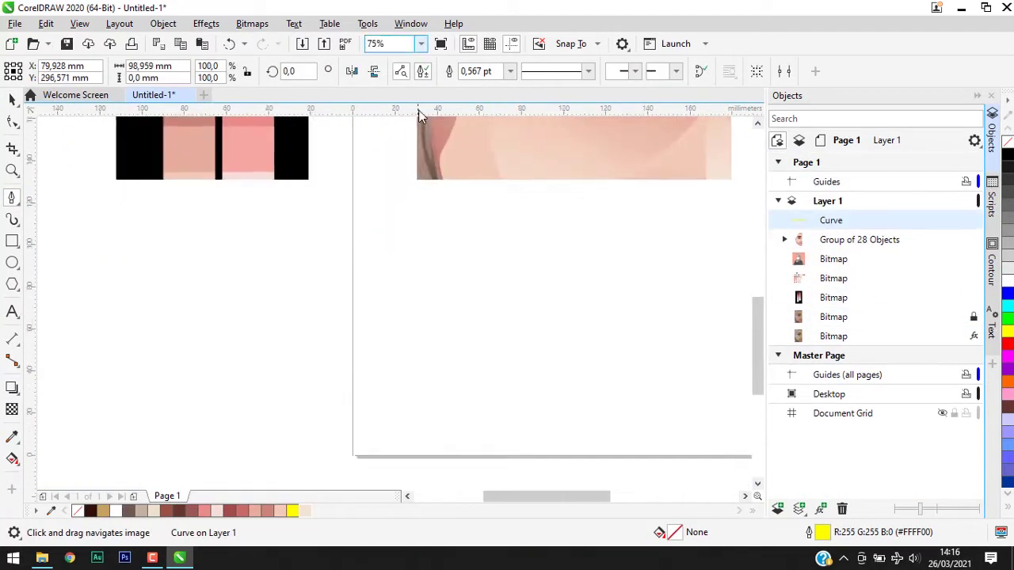
scroll(420, 119, "down", 1)
scroll(353, 226, "up", 2)
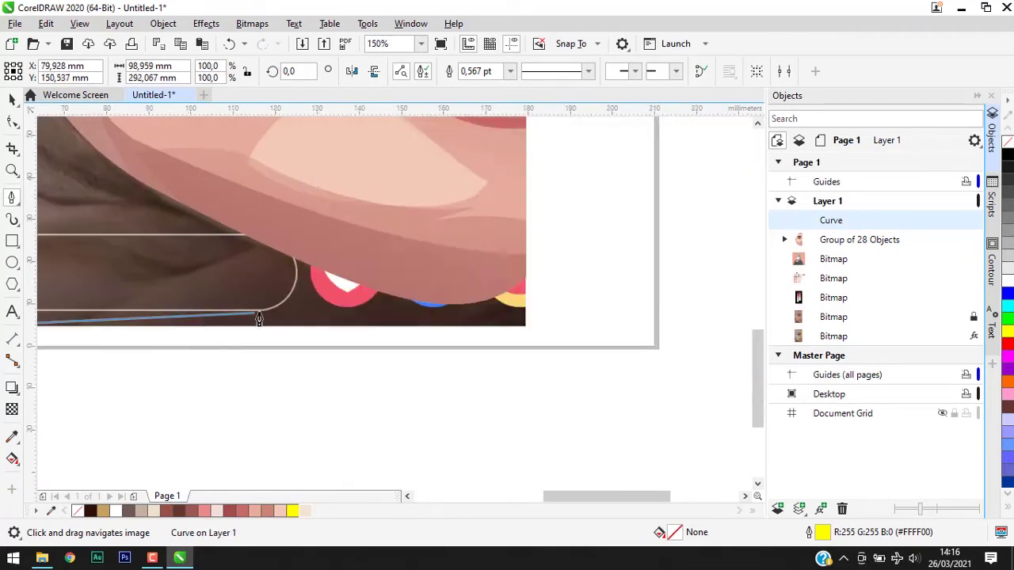
Step: Select the range of shading curves and group them into 29 objects
scroll(256, 320, "down", 1)
scroll(282, 293, "down", 2)
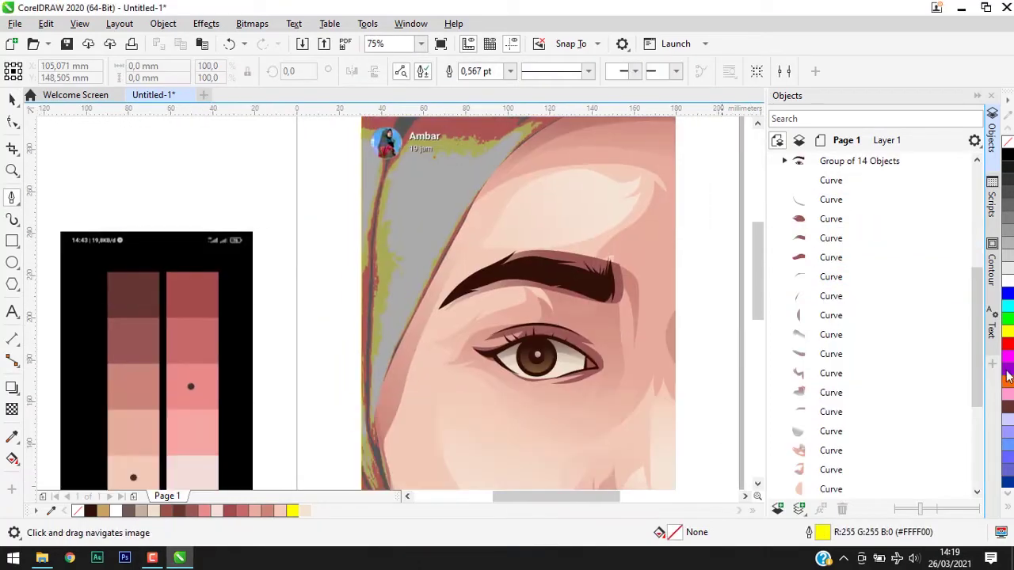
scroll(887, 356, "down", 5)
left_click(841, 323, "shift")
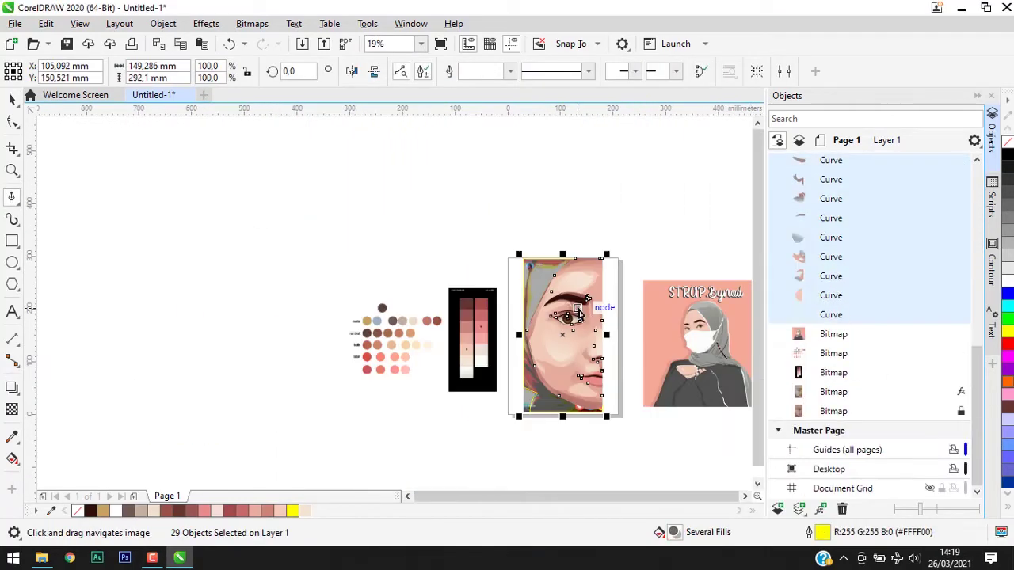
key("ctrl+g")
left_click(833, 297)
scroll(507, 237, "up", 3)
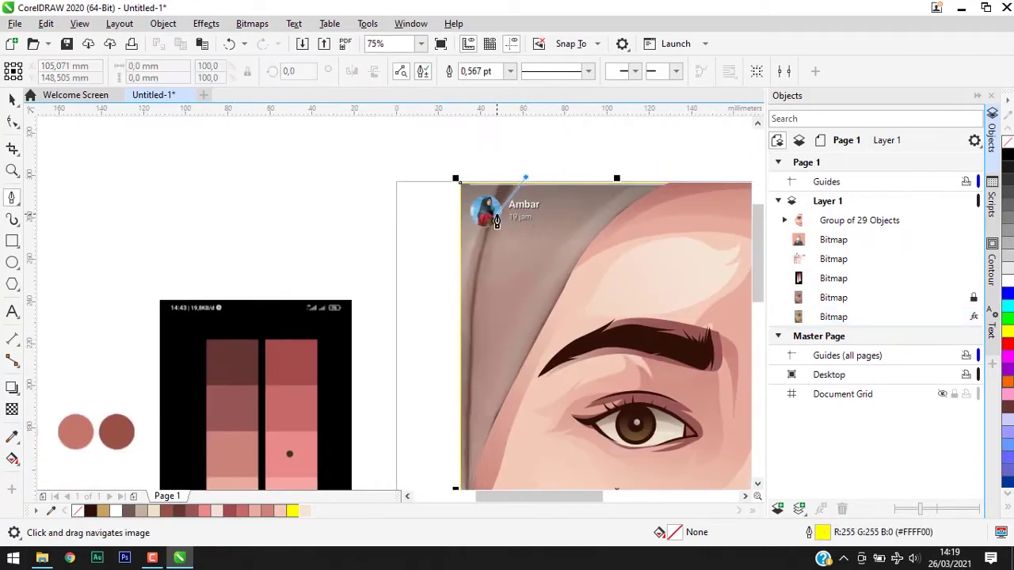
Step: Draw the first fold-strand Bézier curve down along the hijab edge on the cheek
left_click_drag(483, 248, 460, 323)
left_click(454, 375)
scroll(449, 451, "up", 2)
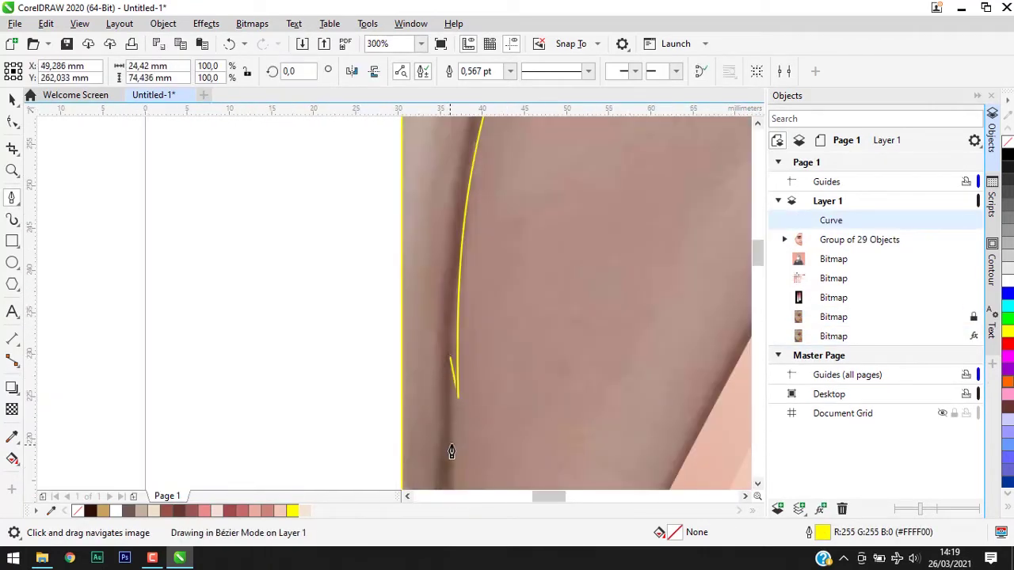
scroll(464, 293, "down", 2)
scroll(457, 348, "up", 1)
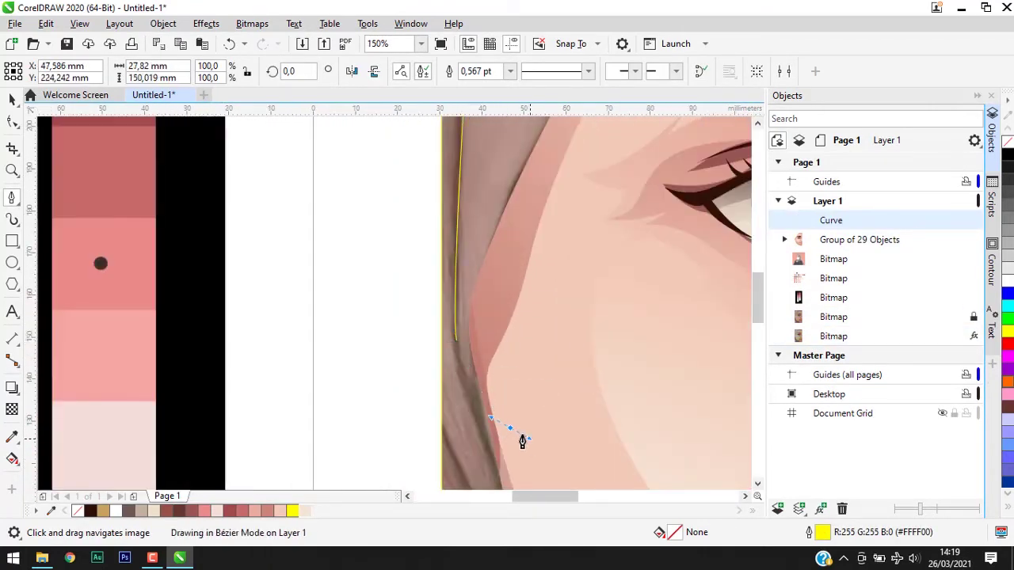
scroll(452, 333, "up", 2)
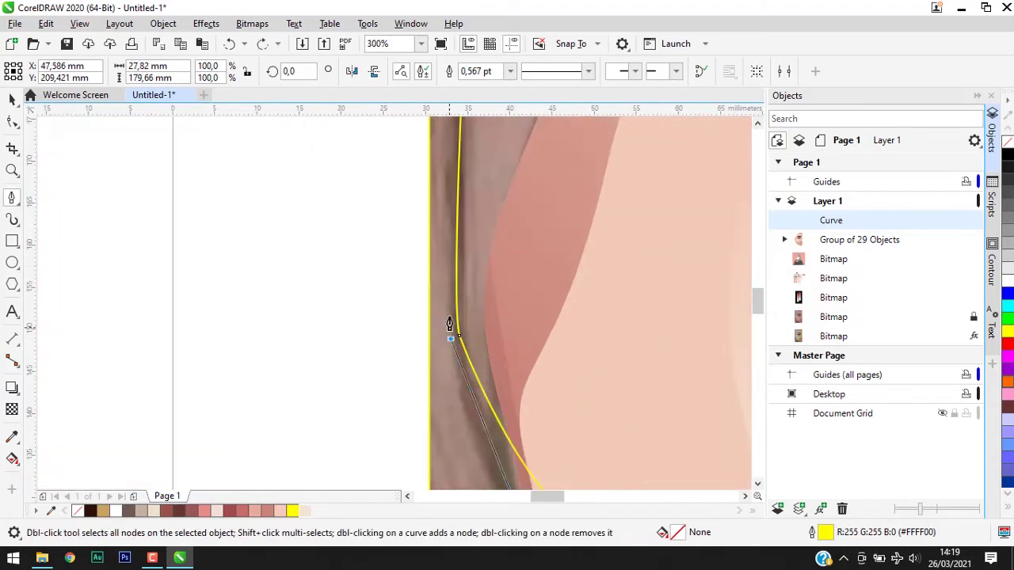
scroll(451, 163, "down", 2)
scroll(427, 131, "up", 2)
scroll(441, 135, "up", 1)
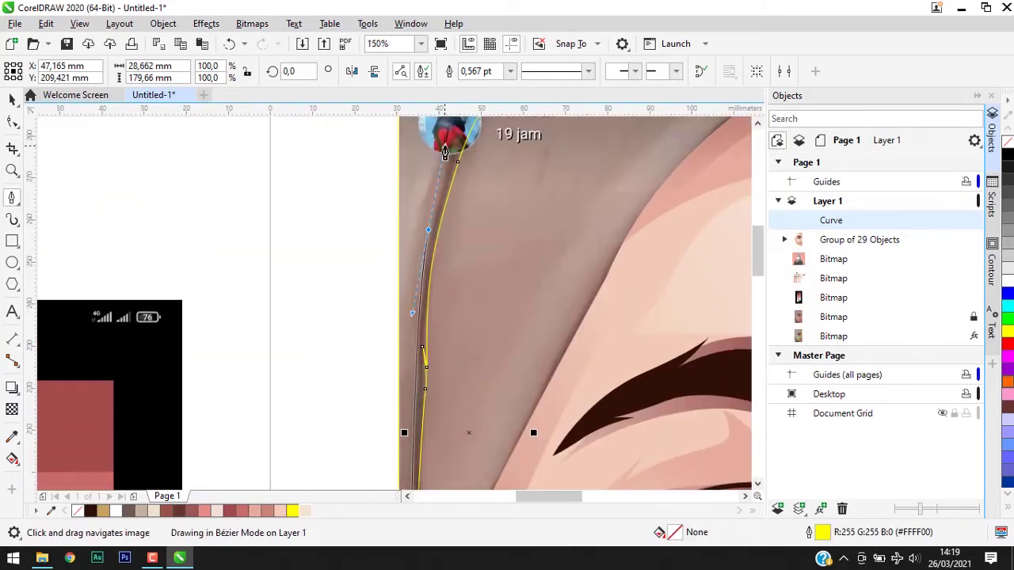
scroll(427, 198, "down", 2)
scroll(488, 374, "up", 2)
scroll(303, 329, "up", 1)
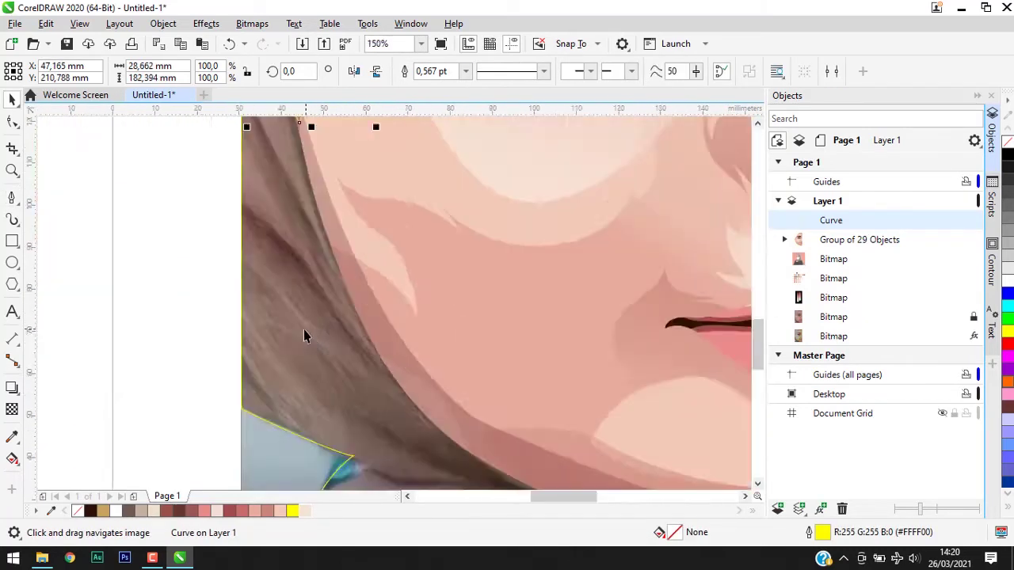
scroll(243, 179, "down", 3)
Step: Draw the second and third strands beside it, bent to follow the hijab edge
left_click(243, 179)
left_click(330, 341)
left_click_drag(419, 440, 351, 434)
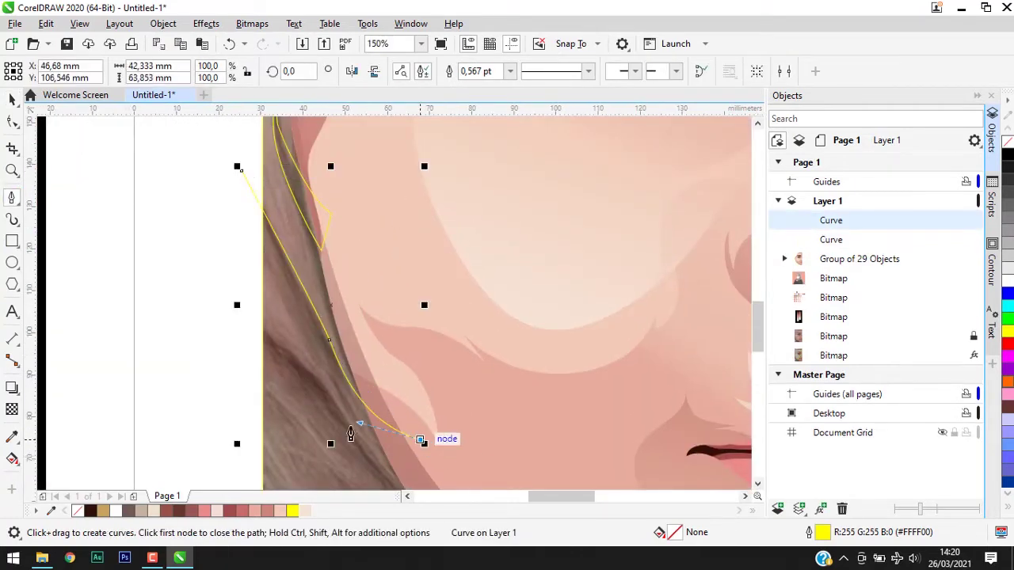
left_click(263, 335)
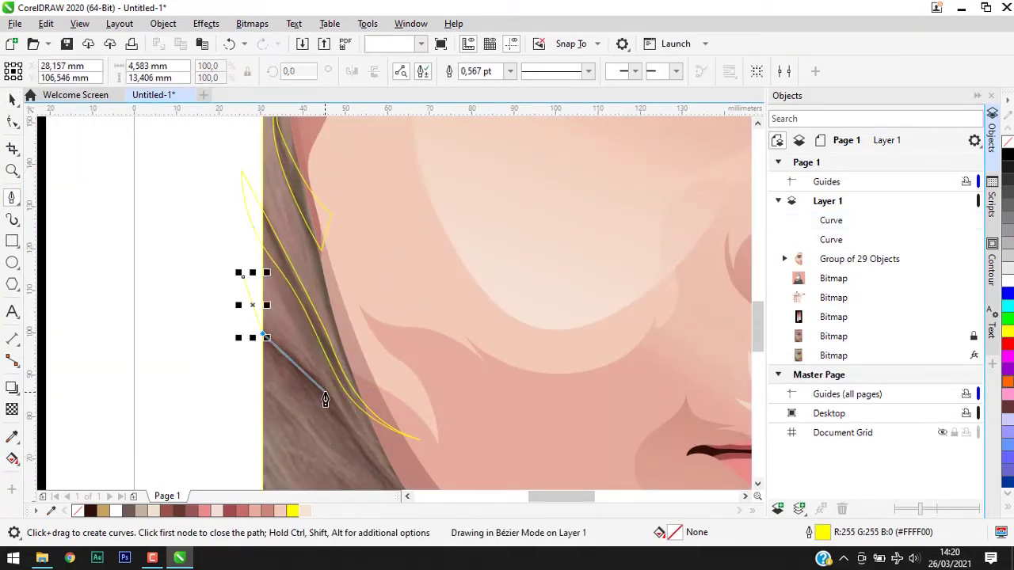
left_click_drag(329, 398, 344, 431)
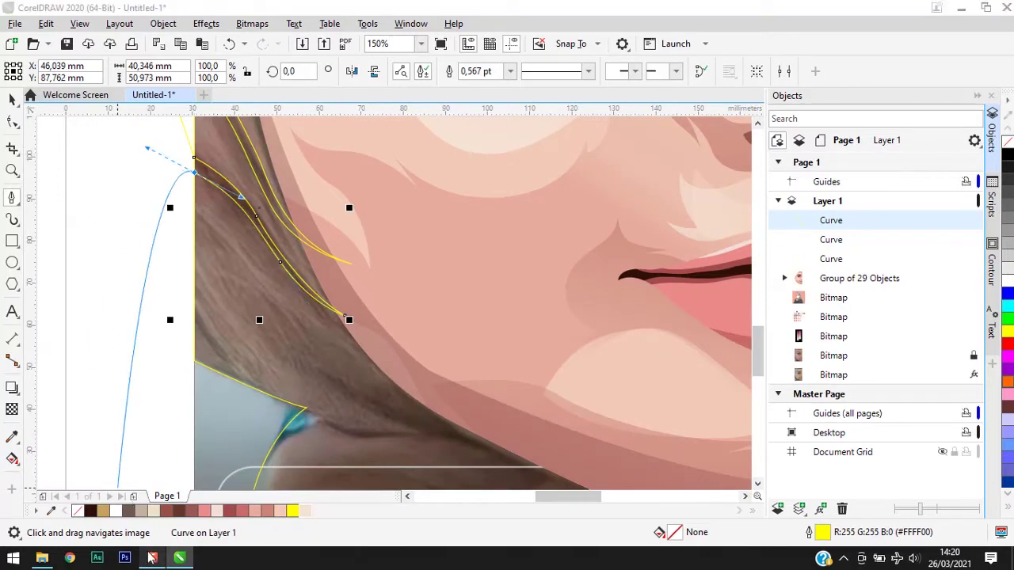
scroll(238, 229, "up", 1)
scroll(226, 244, "down", 1)
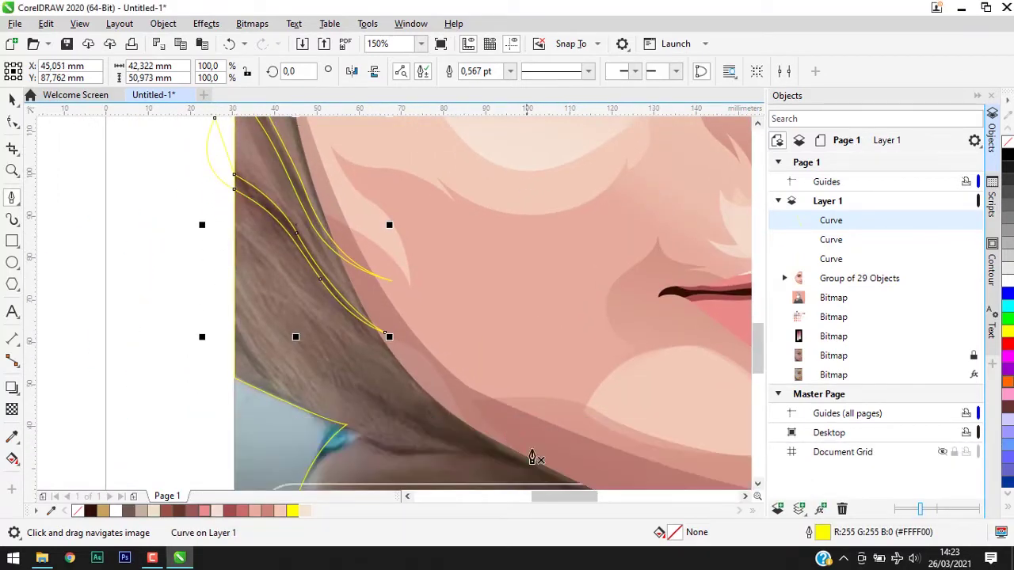
Step: Draw the fourth and fifth strands curving along the jawline toward the neck
left_click(547, 442)
left_click_drag(341, 369, 464, 451)
scroll(408, 441, "up", 2)
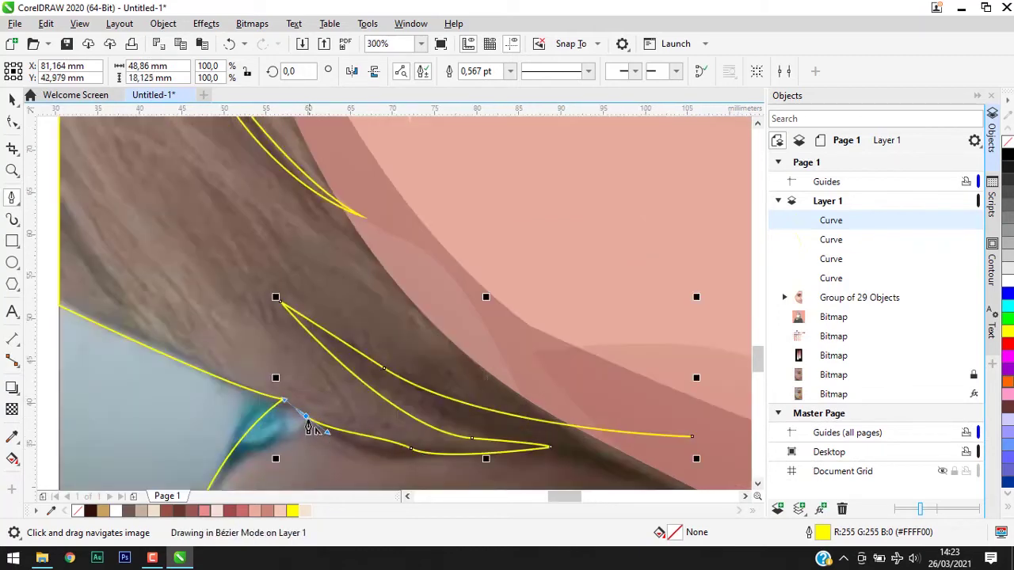
scroll(396, 407, "down", 3)
scroll(283, 335, "up", 3)
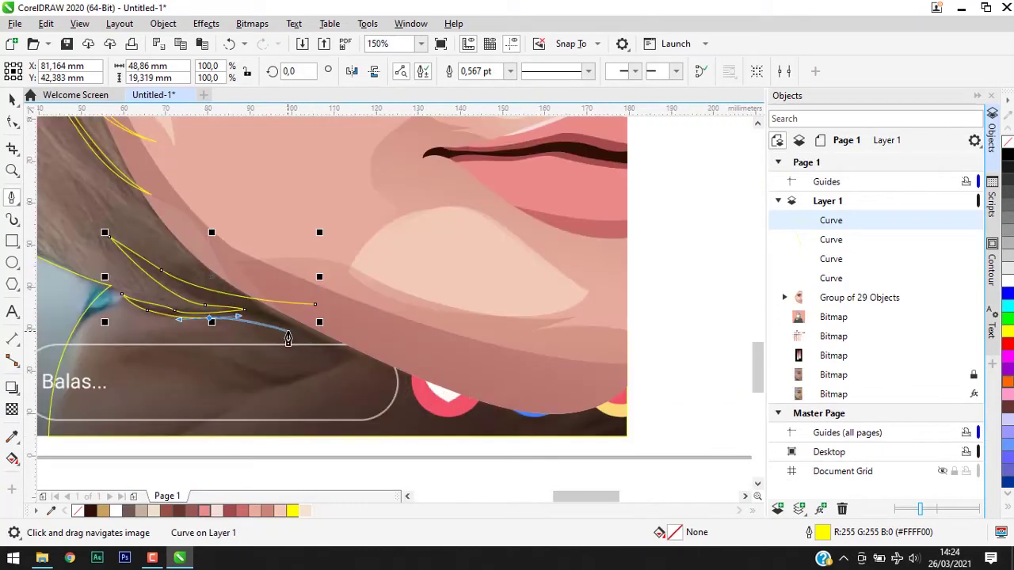
left_click_drag(328, 339, 367, 359)
scroll(367, 360, "down", 2)
scroll(425, 351, "up", 1)
scroll(441, 380, "up", 1)
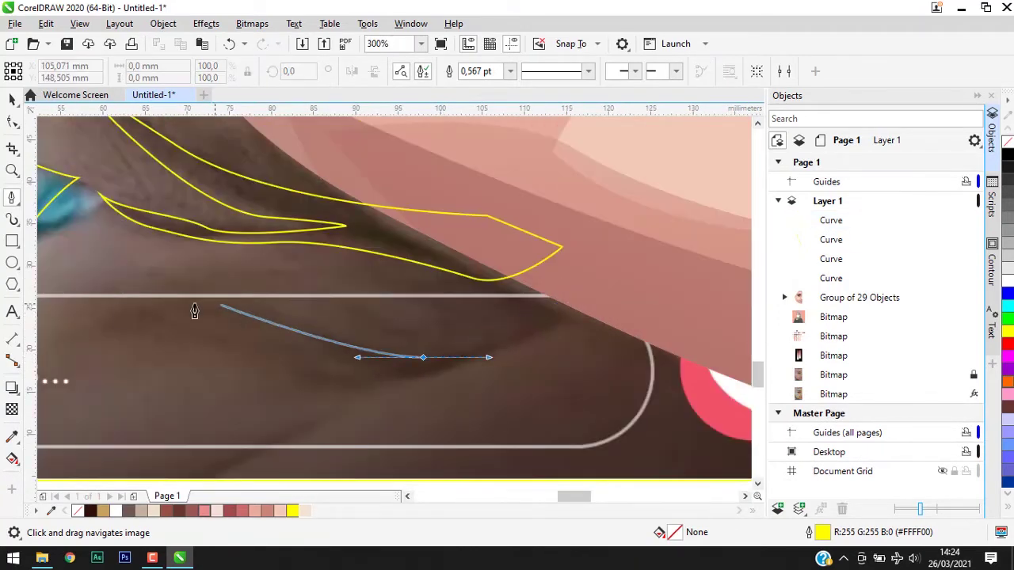
left_click_drag(211, 303, 295, 335)
left_click_drag(473, 368, 456, 367)
scroll(456, 367, "down", 1)
scroll(397, 368, "up", 1)
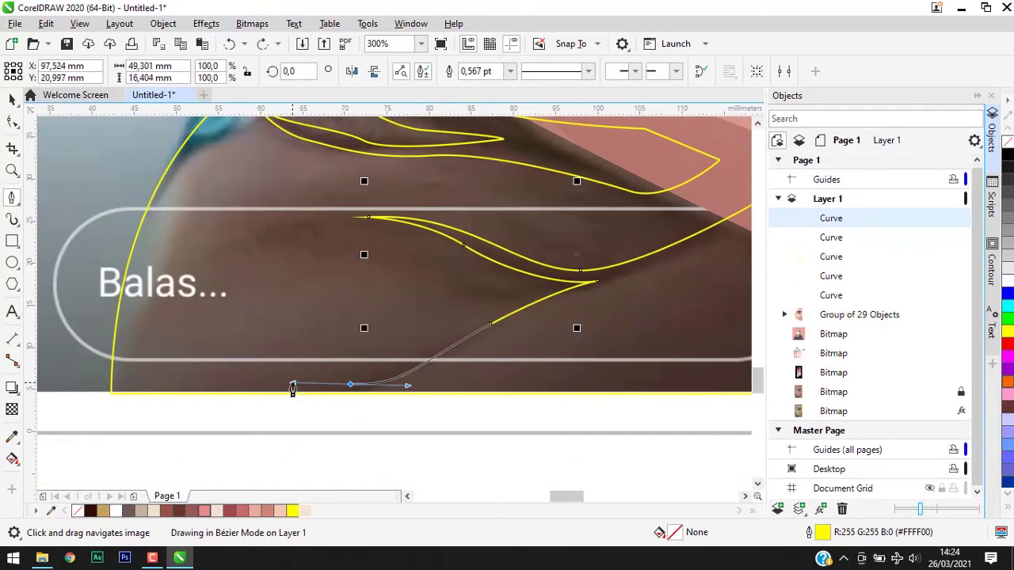
scroll(621, 293, "up", 1)
scroll(502, 369, "down", 2)
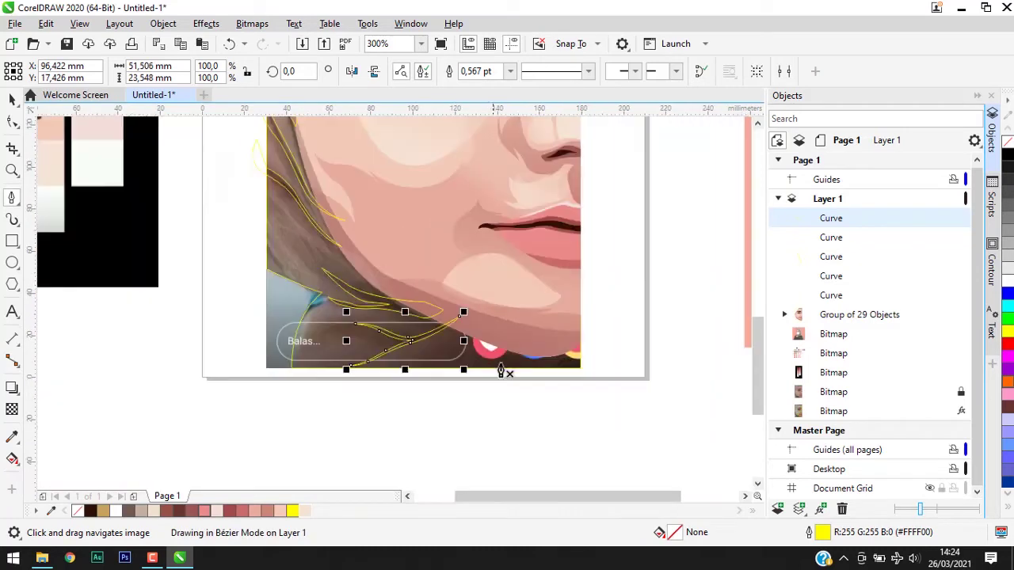
scroll(550, 373, "up", 2)
scroll(474, 288, "down", 3)
scroll(474, 288, "up", 2)
Step: Give a shading shape inside the face group a linear transparency fade and re-aim its direction
key("space")
left_click(480, 324)
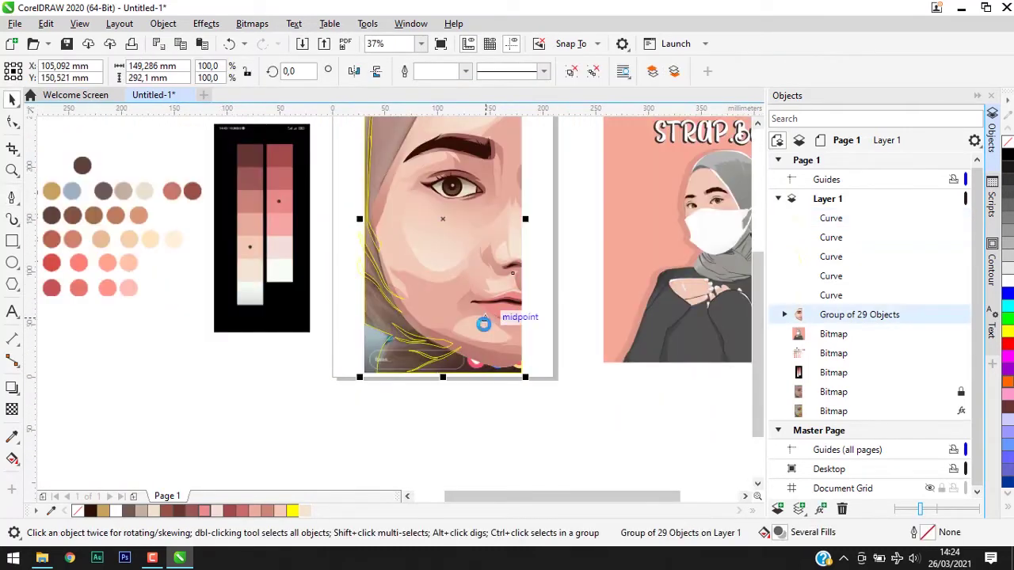
scroll(479, 323, "up", 3)
left_click(395, 324, "ctrl")
left_click(12, 409)
scroll(176, 136, "down", 1)
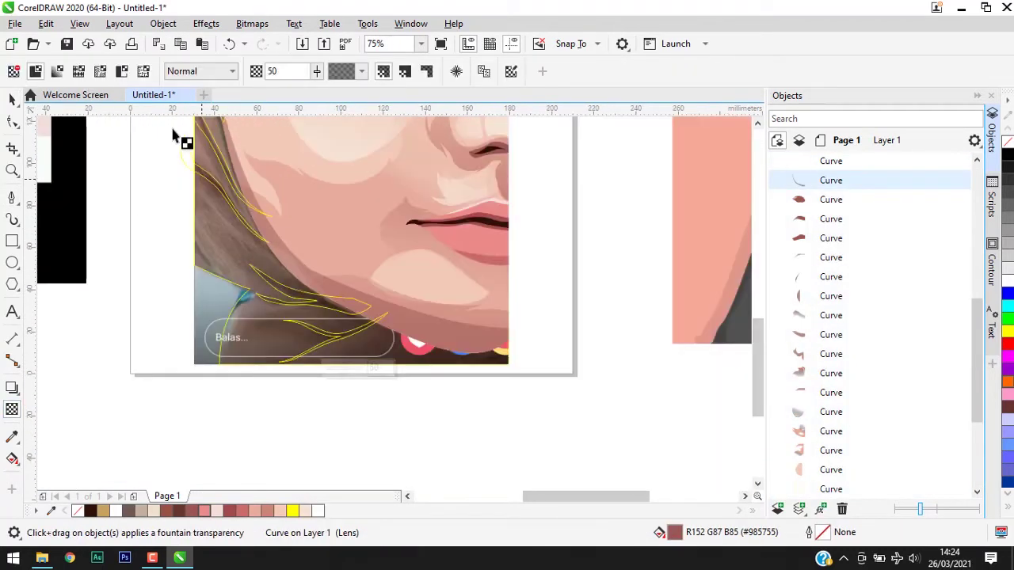
scroll(366, 328, "down", 1)
scroll(366, 328, "up", 2)
scroll(301, 309, "down", 1)
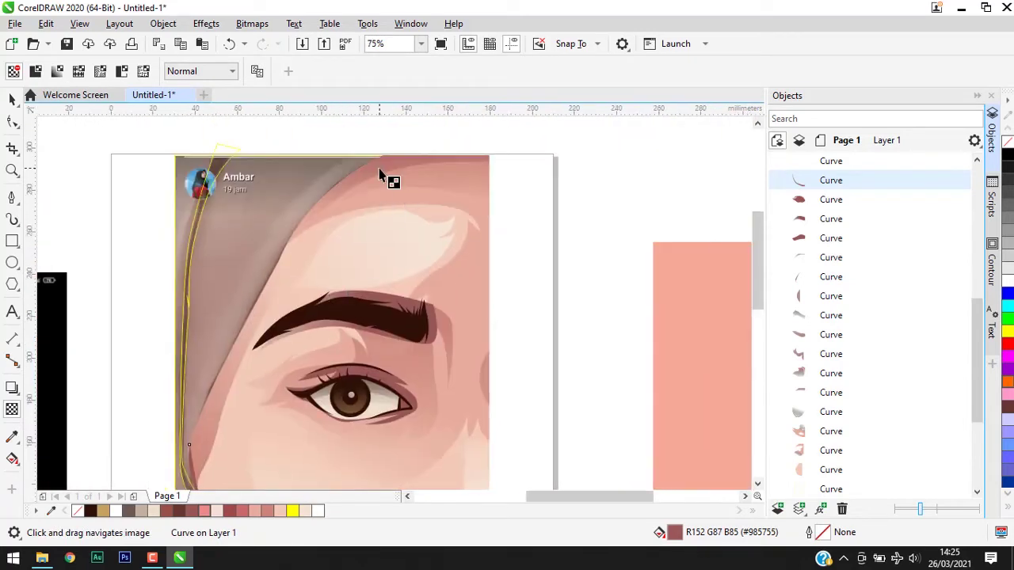
left_click_drag(430, 131, 436, 199)
left_click_drag(135, 414, 300, 295)
Step: Fade another shading shape with a top-to-bottom linear transparency
key("space")
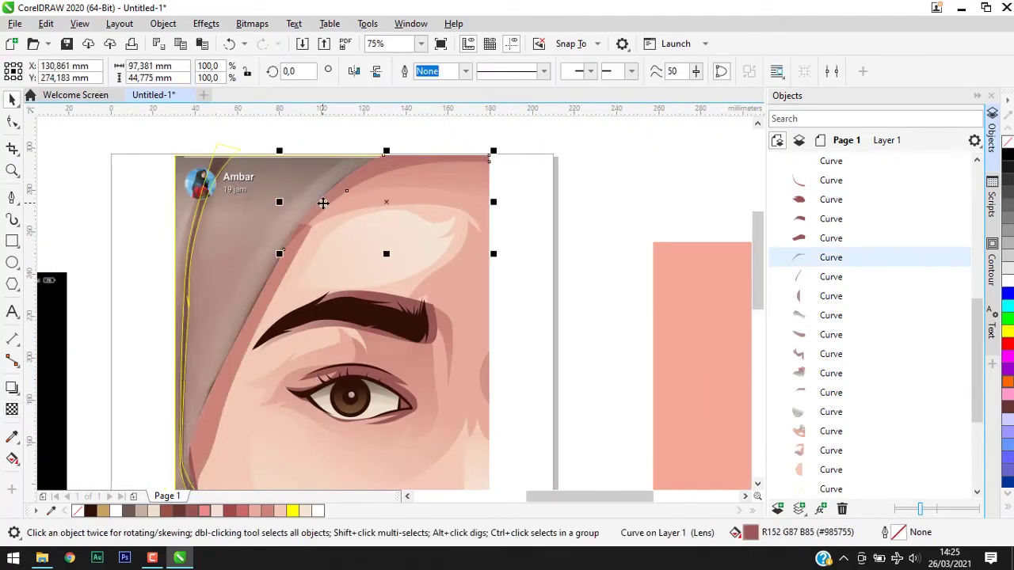
key("space")
left_click(12, 99)
scroll(299, 268, "up", 1)
scroll(269, 282, "down", 2)
key("space")
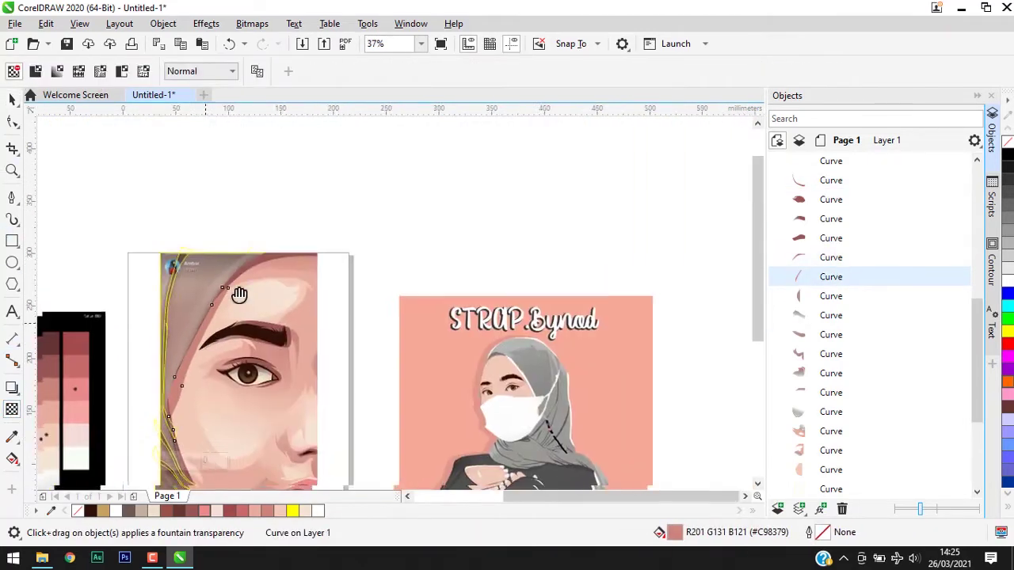
mouse_move(192, 347)
left_mouse_down()
mouse_move(356, 203)
mouse_move(295, 239)
left_mouse_up()
key("space")
key("space")
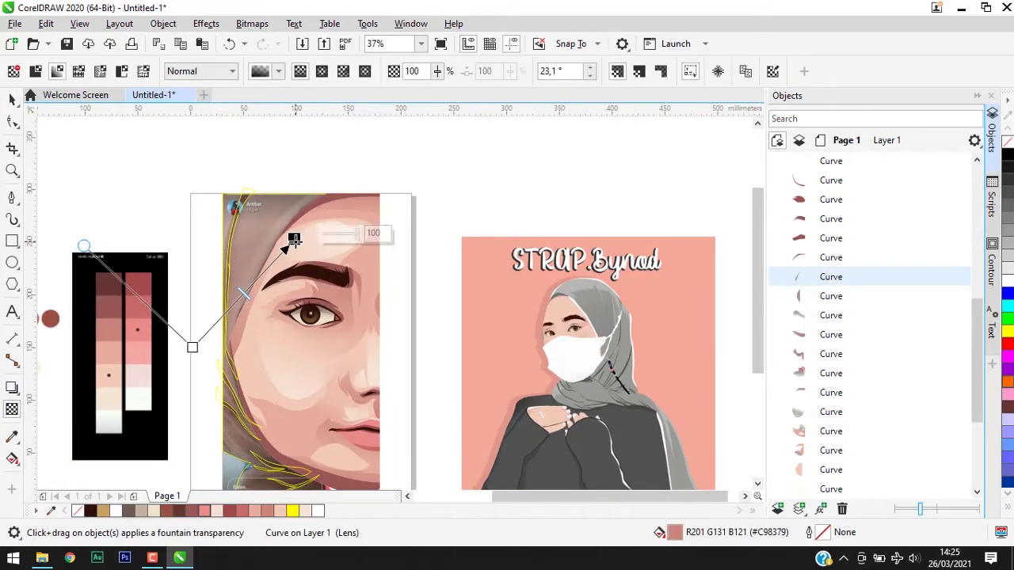
Step: Give the lower cheek shading a diagonal linear transparency fade
key("space")
key("space")
left_click_drag(378, 214, 324, 366)
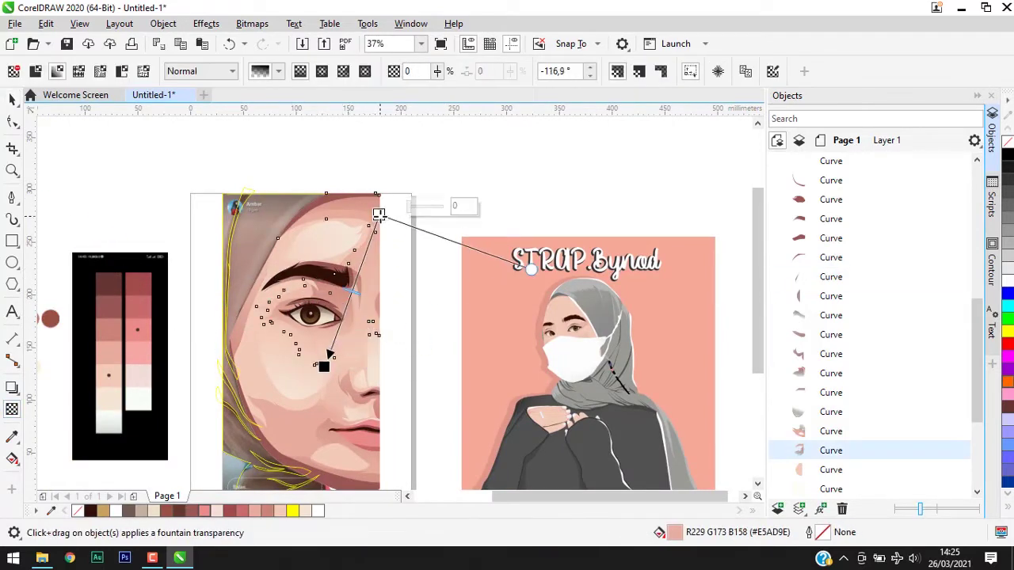
left_click(316, 359)
key("space")
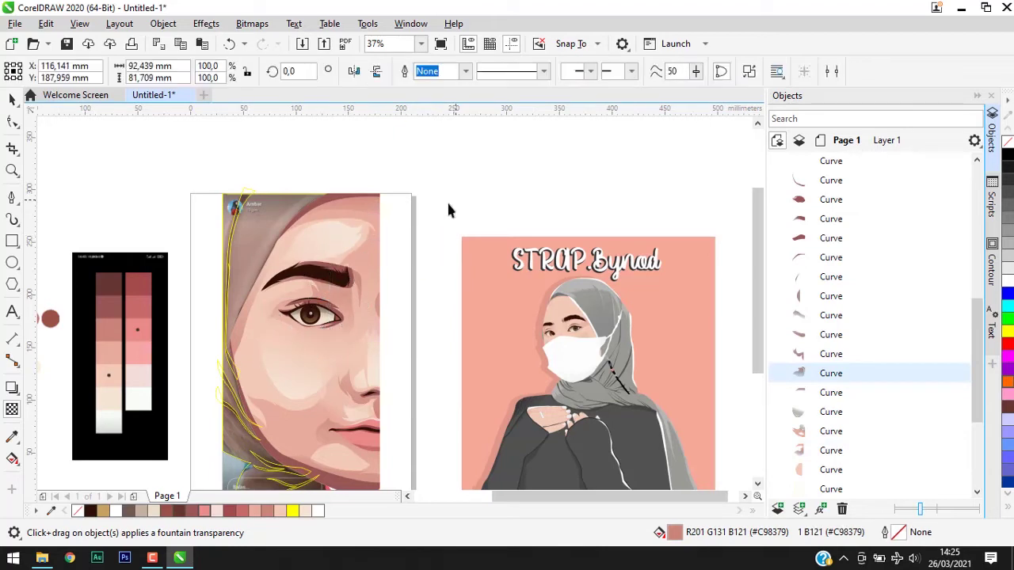
scroll(446, 200, "down", 2)
left_click(233, 296)
key("space")
mouse_move(393, 256)
left_mouse_down()
mouse_move(280, 372)
mouse_move(318, 351)
left_mouse_up()
scroll(318, 351, "up", 2)
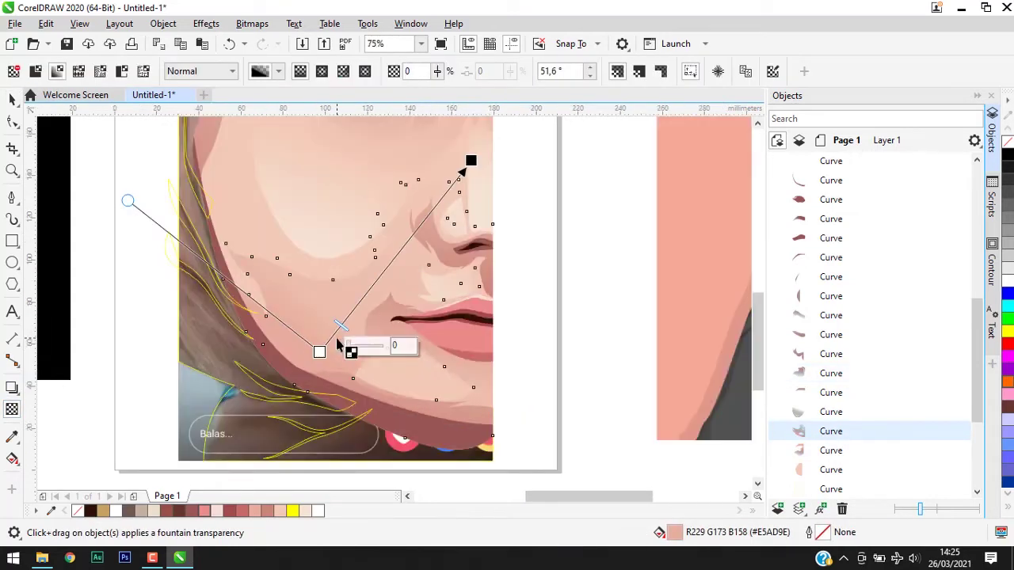
Step: Re-angle the lip-area shading's transparency to about 110° to blend the jaw into the skin
key("space")
key("Escape")
scroll(344, 260, "down", 2)
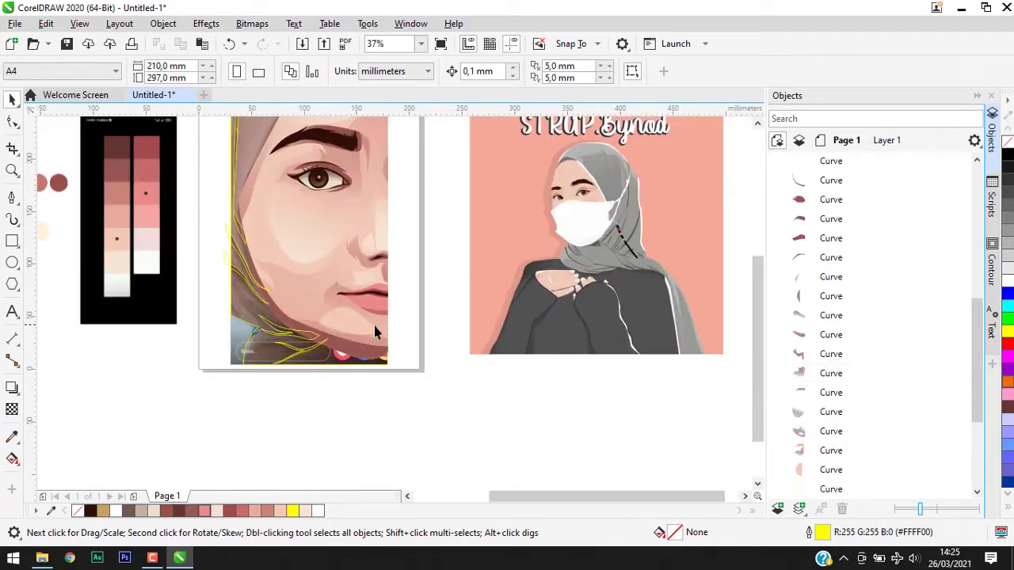
left_click(334, 296)
key("space")
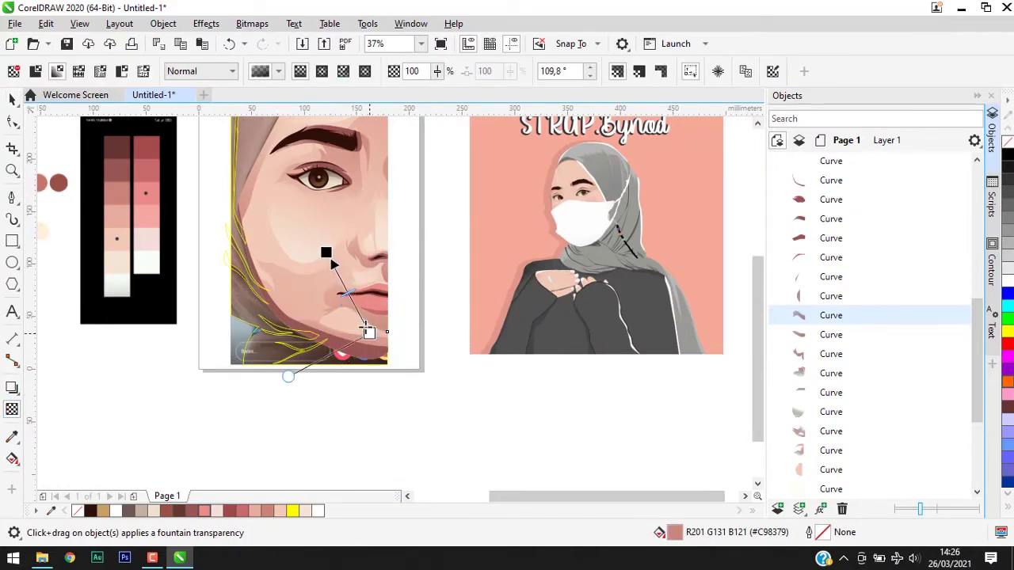
key("space")
key("Escape")
scroll(435, 293, "down", 2)
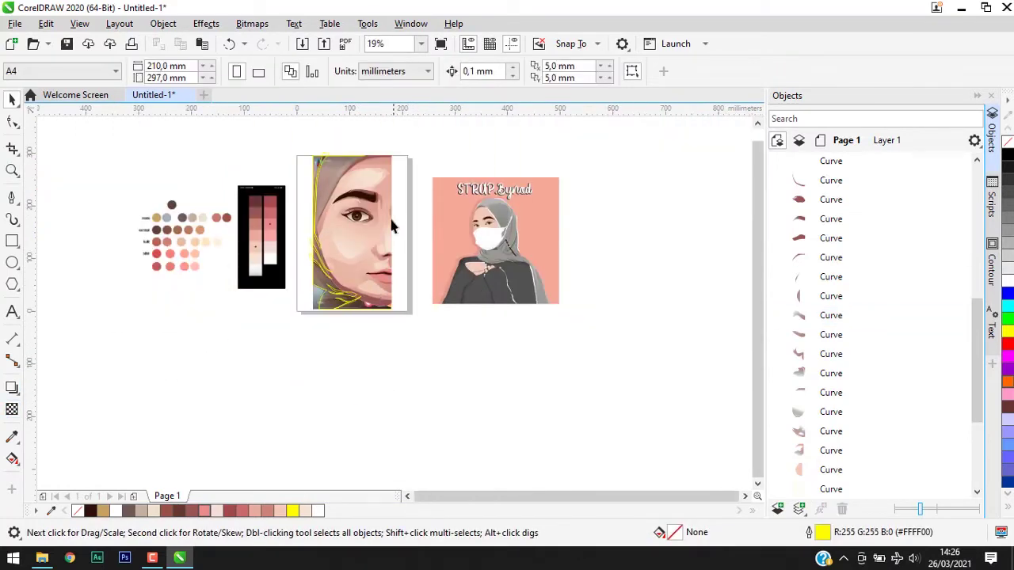
scroll(354, 272, "down", 2)
Step: Select all the shading curves in the Objects docker and group them with Ctrl+G
left_click(831, 199)
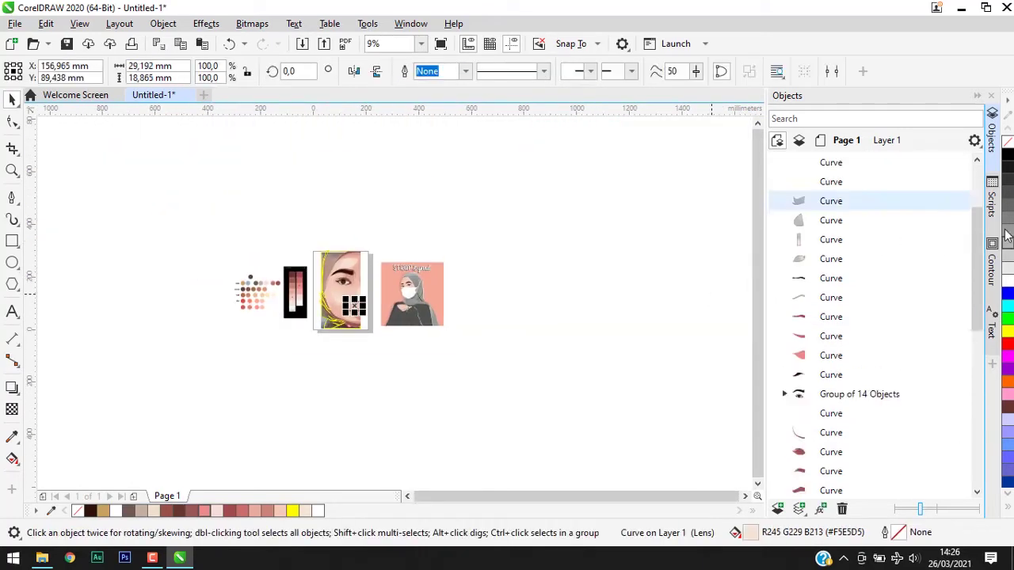
scroll(864, 320, "down", 5)
left_click(863, 316, "shift")
key("ctrl+g")
key("Escape")
scroll(333, 234, "up", 2)
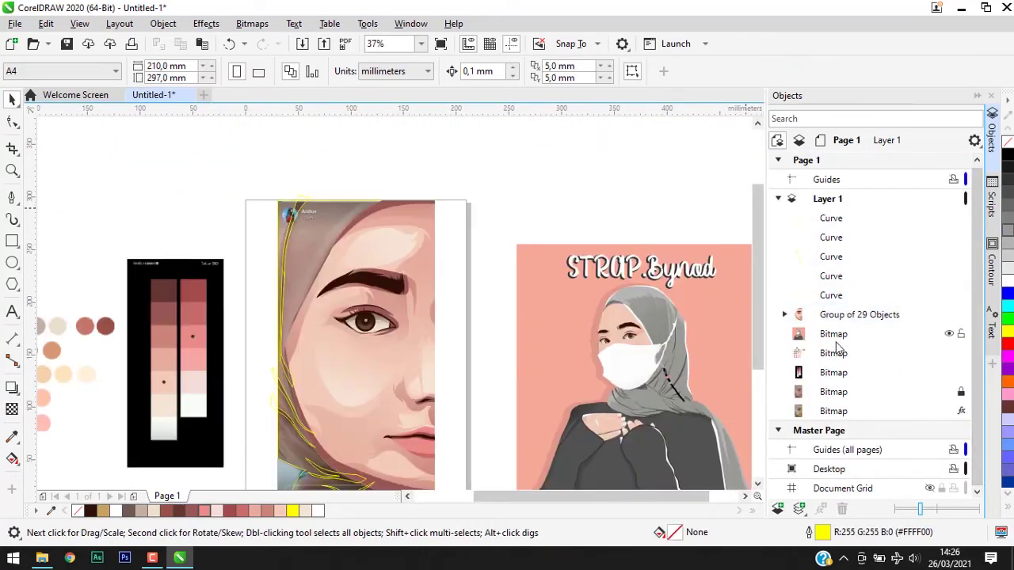
Step: Group the five yellow hair-strand curves into their own group, apart from the face group
left_click(784, 314)
left_click_drag(832, 391, 828, 287)
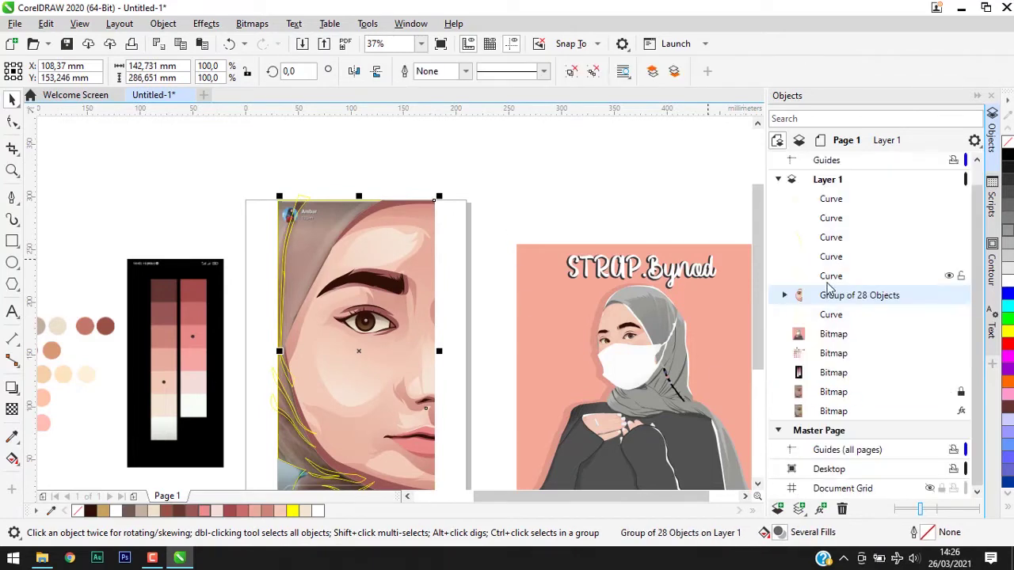
left_click(831, 276)
left_click(831, 199, "shift")
key("ctrl+g")
key("Escape")
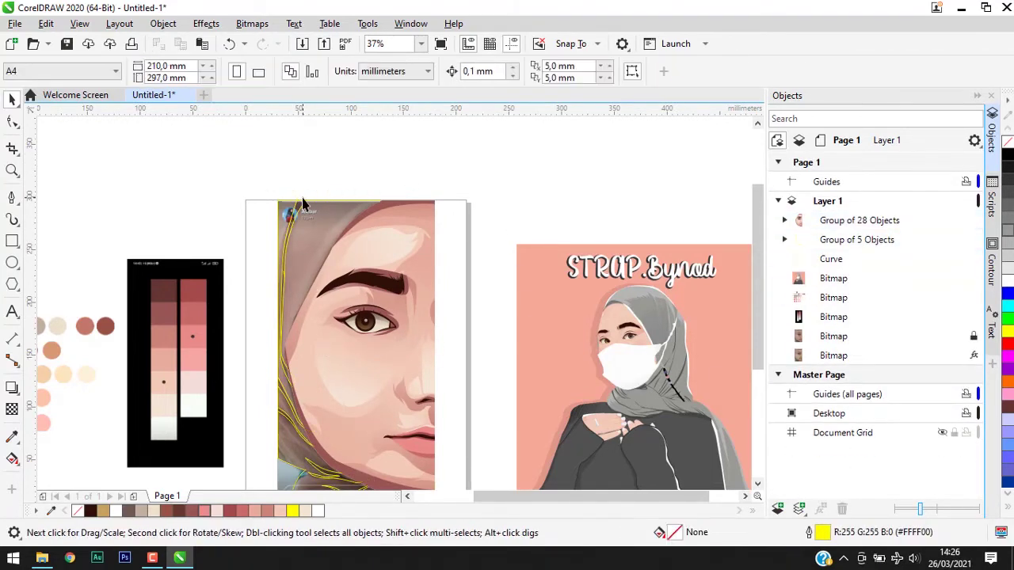
scroll(333, 380, "up", 3)
scroll(266, 405, "down", 3)
Step: Move the fx Bitmap above the locked Bitmap, then select the face's outer skin curve
left_click(833, 356)
left_click_drag(833, 355, 833, 333)
key("Escape")
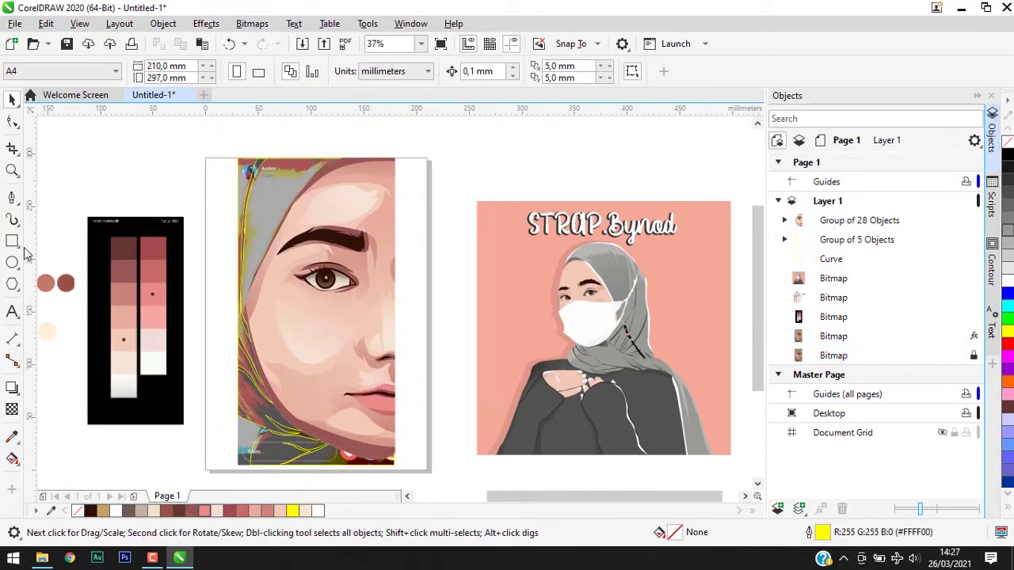
scroll(453, 142, "up", 3)
scroll(355, 229, "up", 1)
scroll(360, 237, "down", 4)
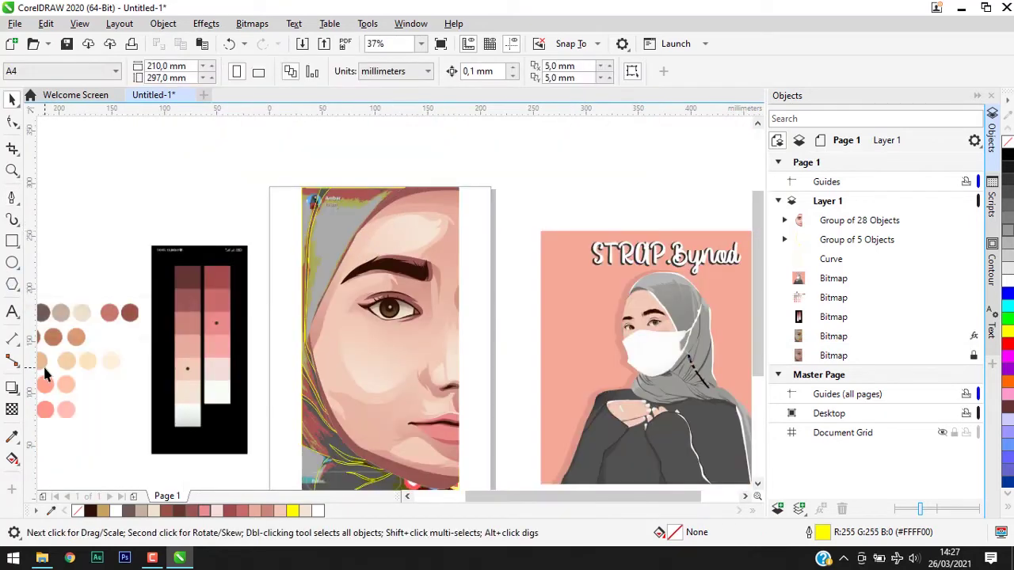
left_click(333, 365)
left_click(854, 377)
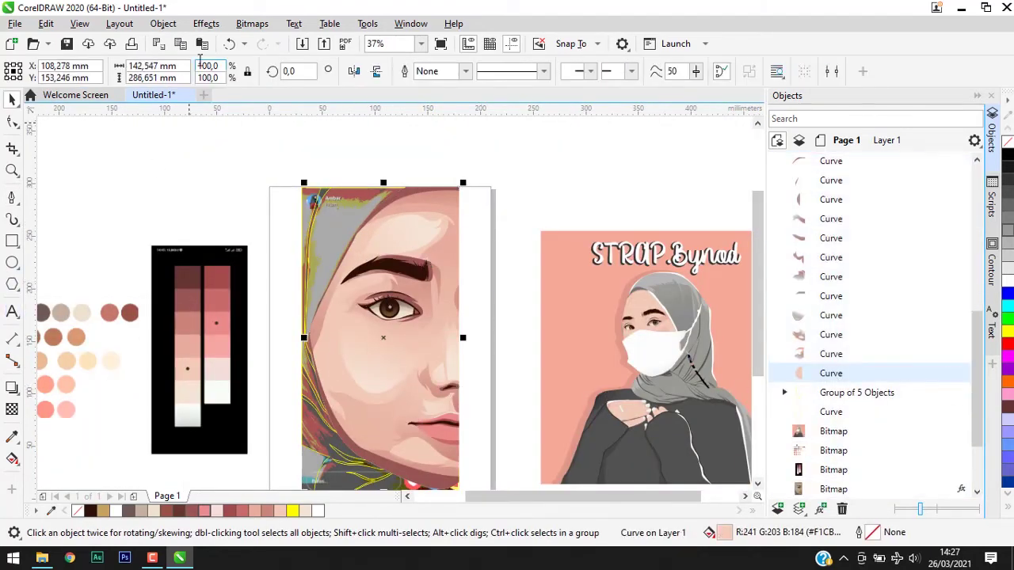
Step: Add an outside contour to the skin shape: dark brown fill, 0,7 mm offset
left_click(992, 269)
left_click(910, 495)
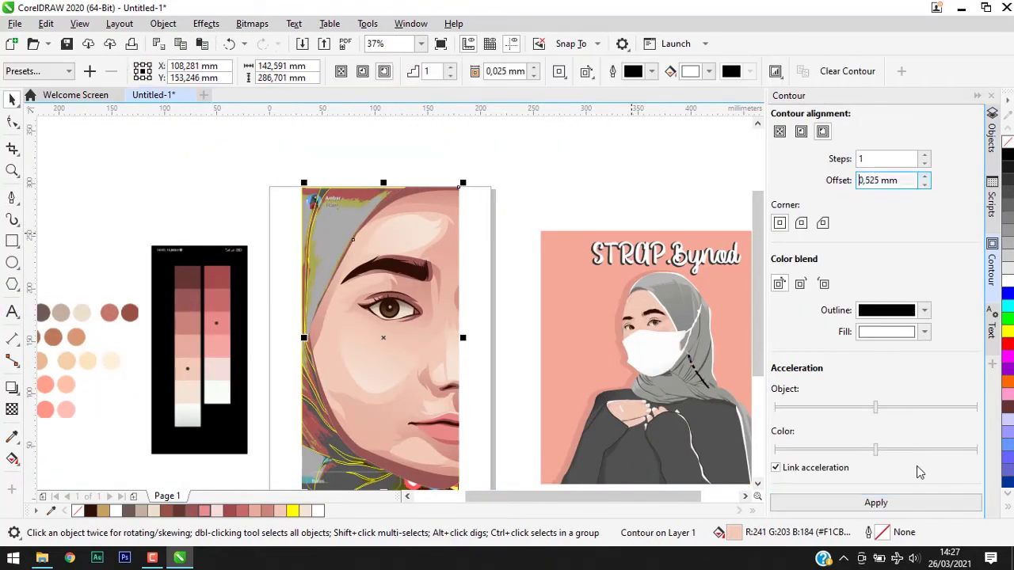
left_click(925, 333)
left_click(924, 332)
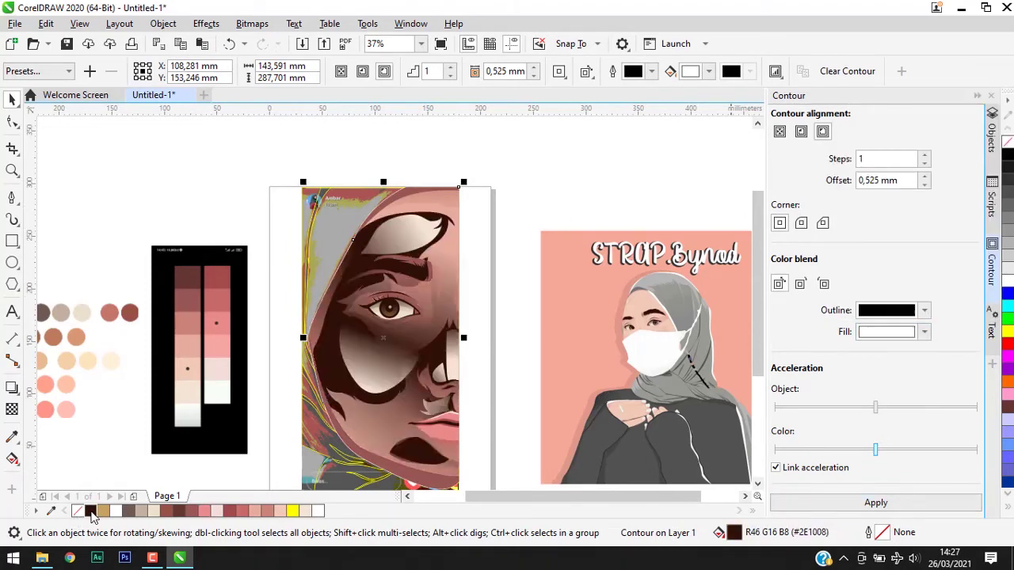
left_click(924, 332)
left_click(976, 303)
left_click(630, 383)
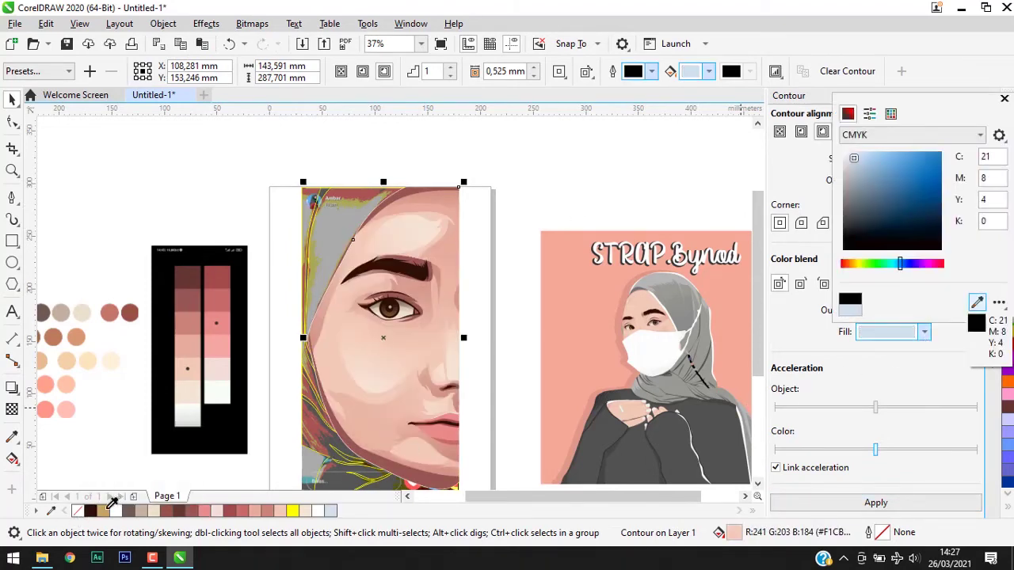
left_click(890, 113)
left_click(919, 181)
type(",7")
key("Return")
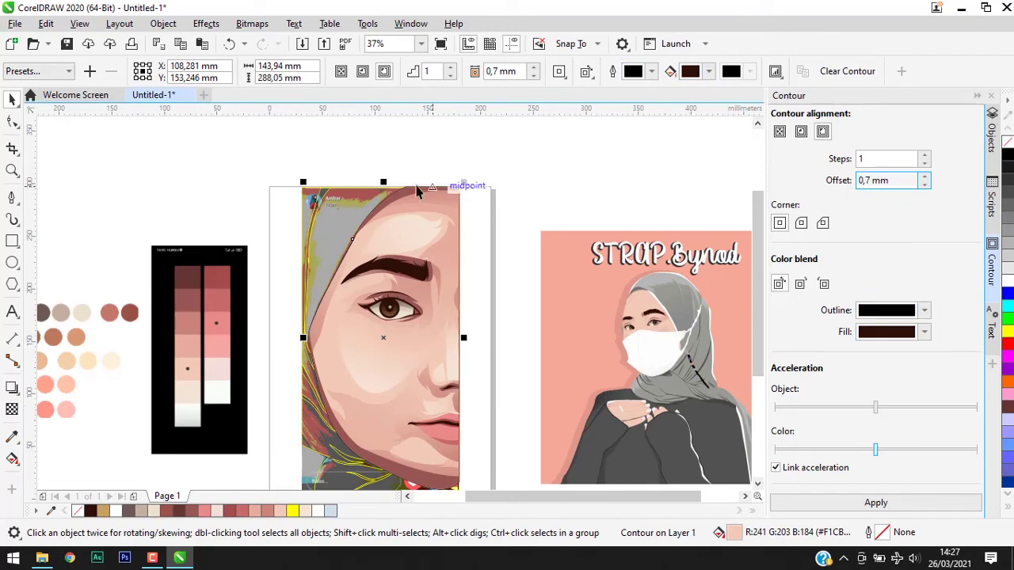
Step: Break the contour off as a separate curve with Ctrl+K and inspect its nodes
scroll(528, 159, "up", 1)
scroll(550, 223, "up", 1)
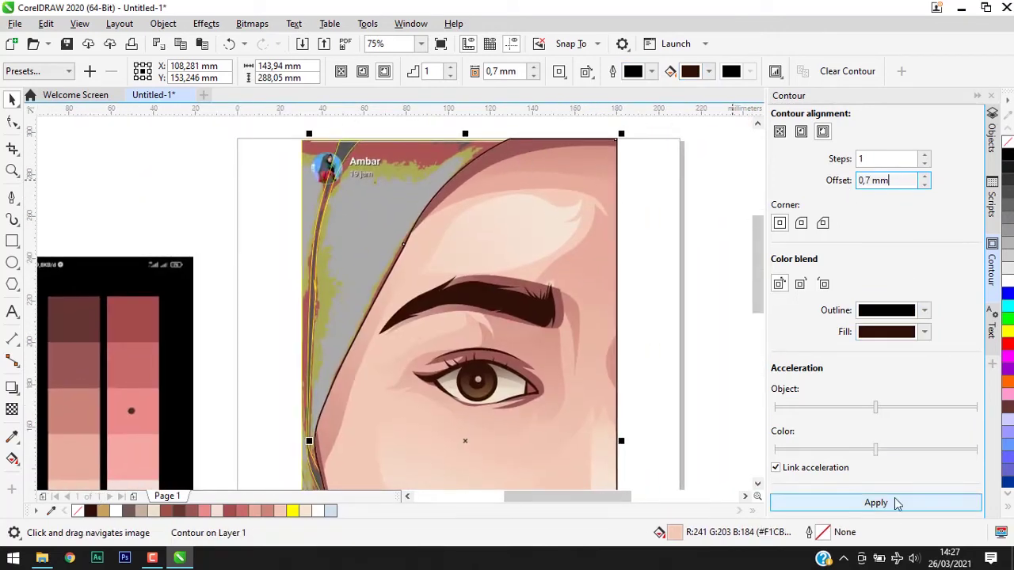
key("ctrl+k")
left_click(620, 139)
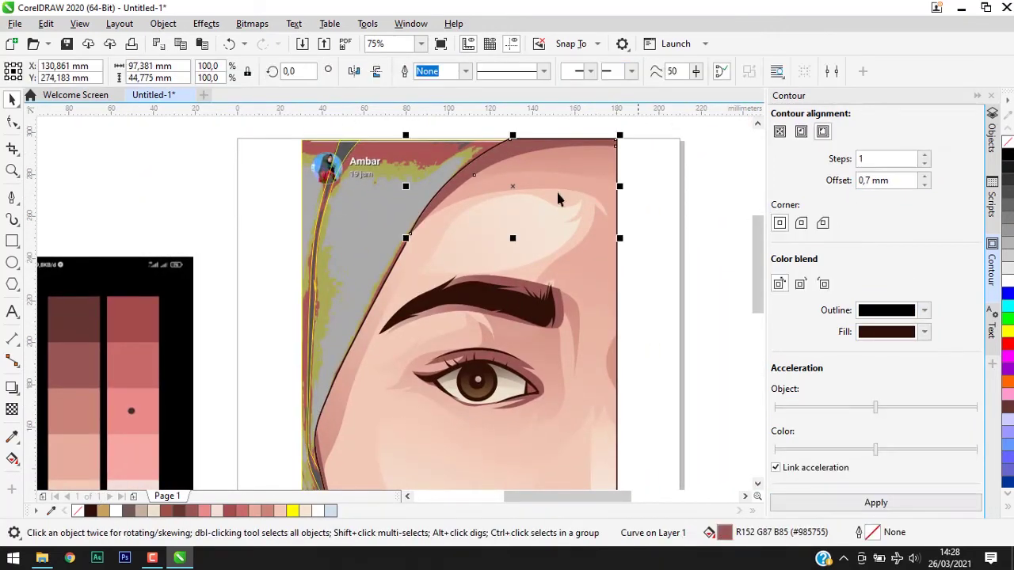
key("F10")
left_click(593, 143)
scroll(593, 143, "up", 4)
scroll(317, 163, "down", 3)
scroll(538, 401, "down", 2)
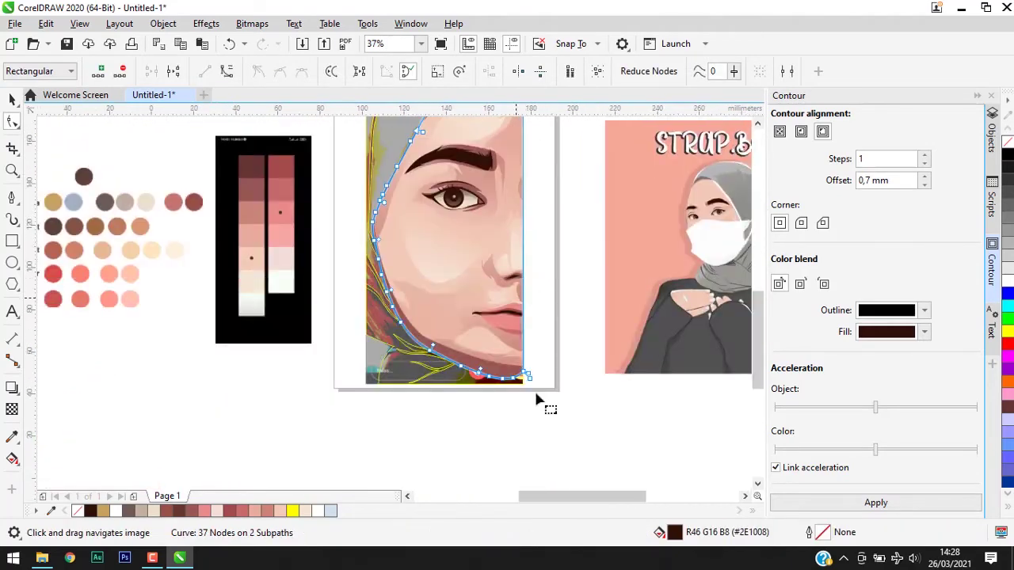
scroll(531, 323, "up", 5)
scroll(536, 323, "down", 2)
scroll(543, 340, "down", 3)
key("space")
key("Escape")
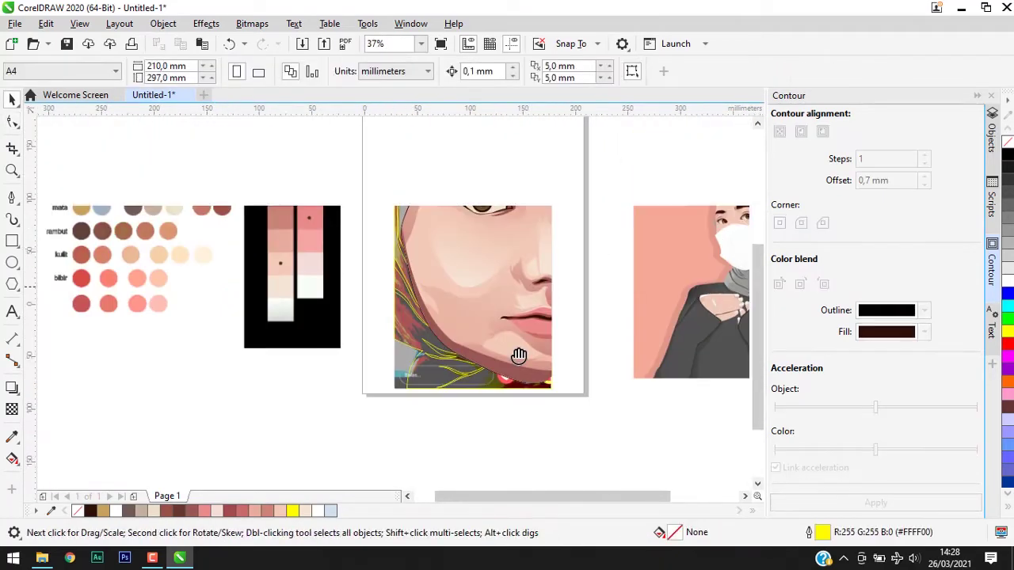
Step: Ungroup and regroup the face artwork so all 29 pieces form one group
left_click(992, 139)
left_click(531, 290)
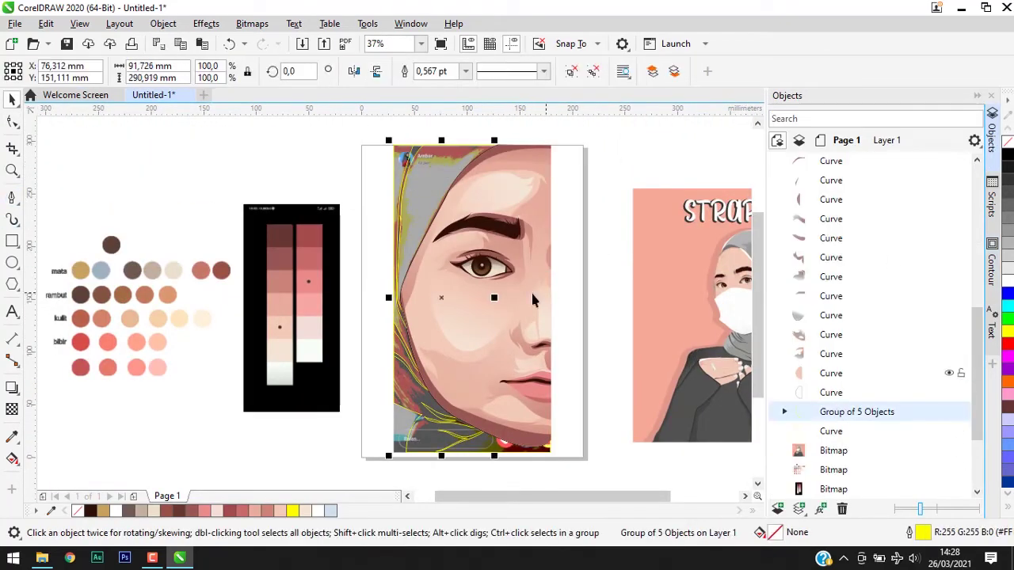
key("ctrl+u")
key("ctrl+g")
Step: Begin a new Bézier strand curve along the hijab's top edge
left_click(12, 198)
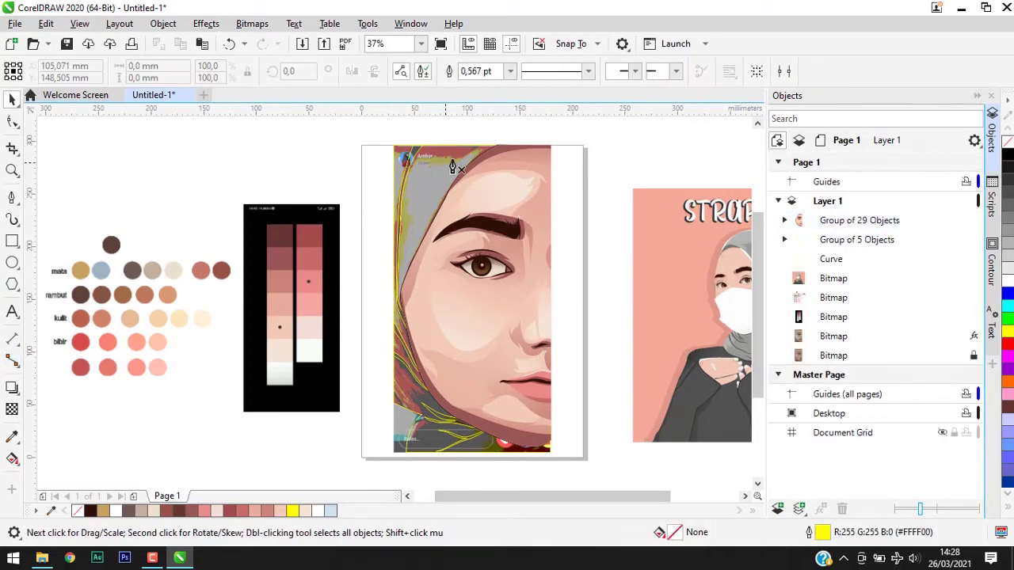
scroll(475, 159, "up", 5)
left_click(617, 160)
left_click_drag(480, 314, 480, 323)
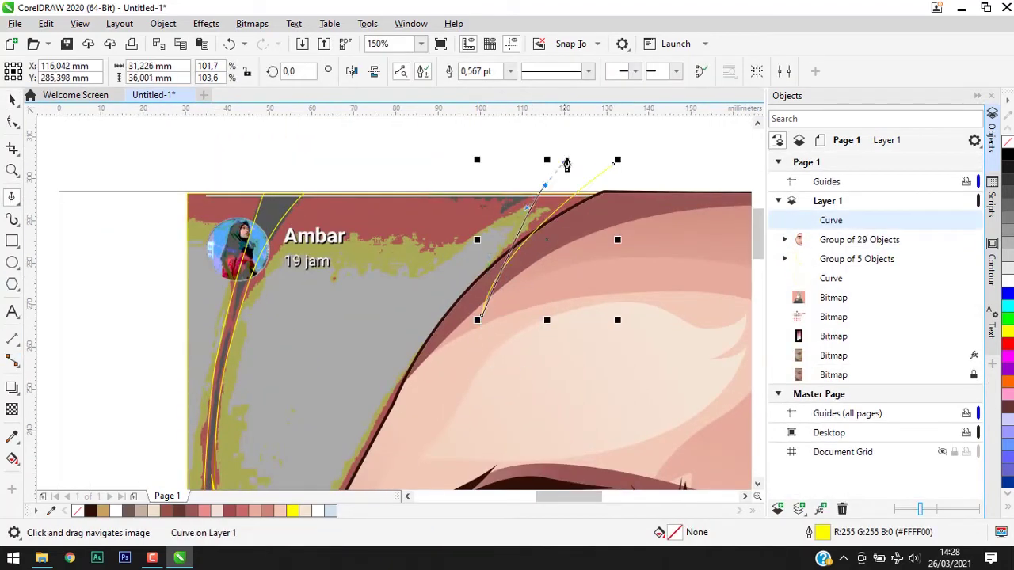
Step: Extend a fold strand down across the grey hijab and finish the curve
scroll(443, 255, "up", 2)
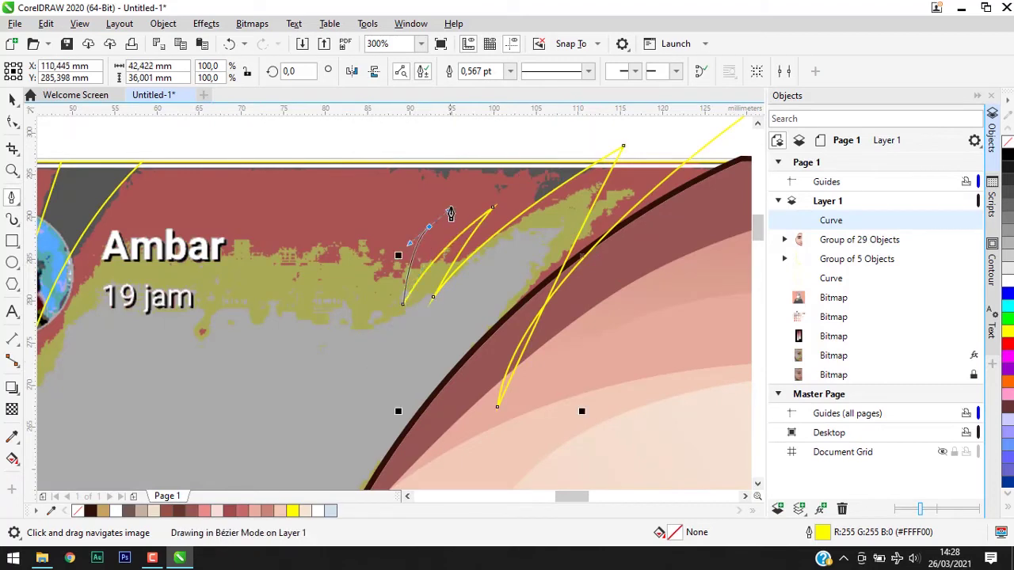
left_click_drag(339, 332, 325, 383)
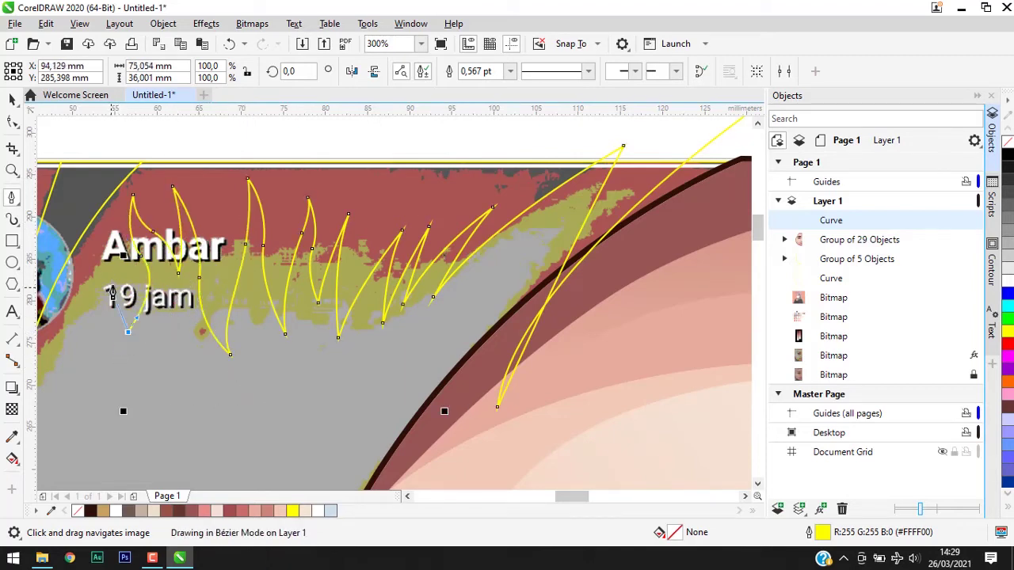
scroll(156, 254, "down", 3)
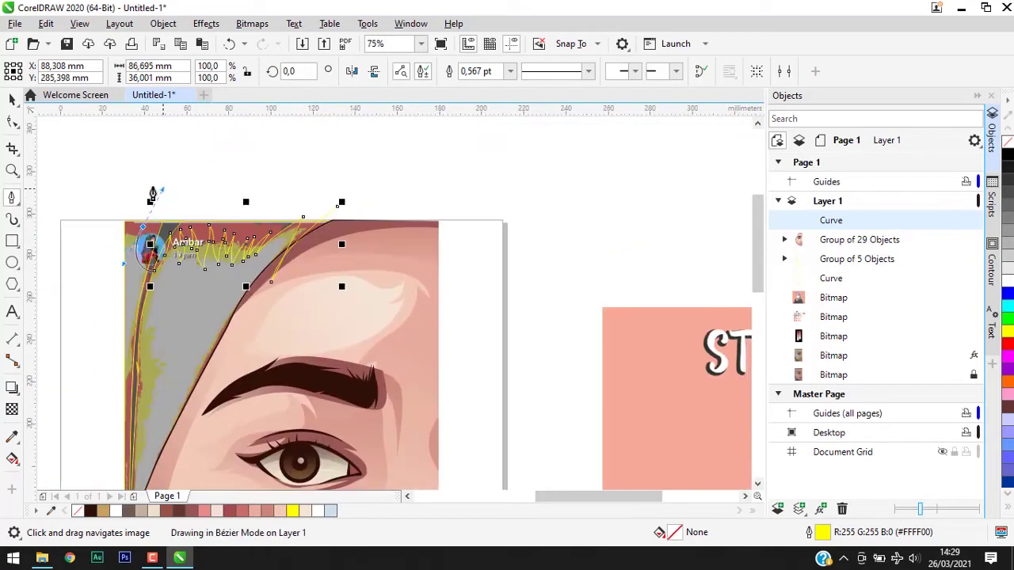
scroll(241, 252, "up", 3)
scroll(241, 252, "down", 2)
scroll(303, 198, "up", 2)
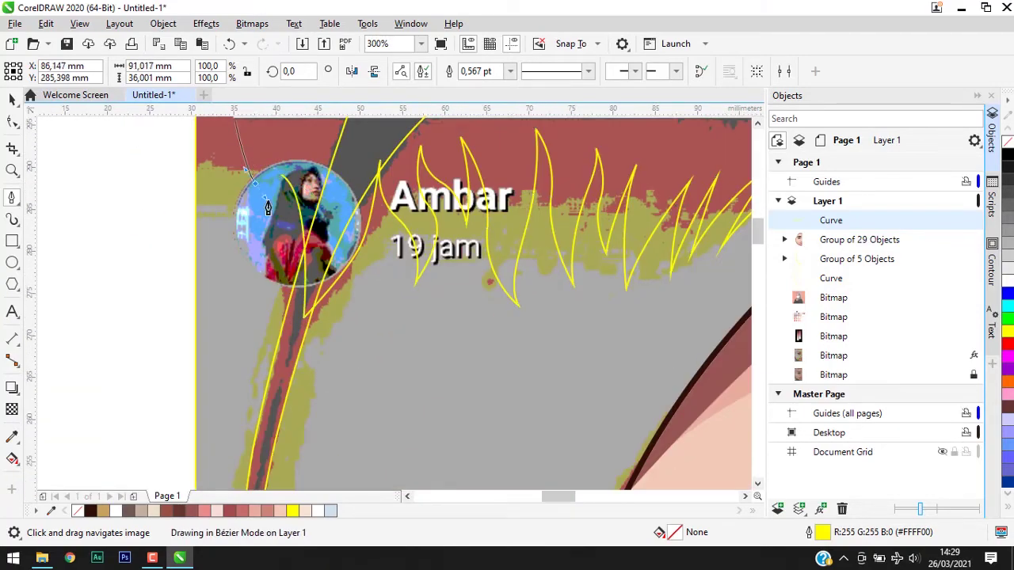
scroll(126, 124, "down", 3)
key("space")
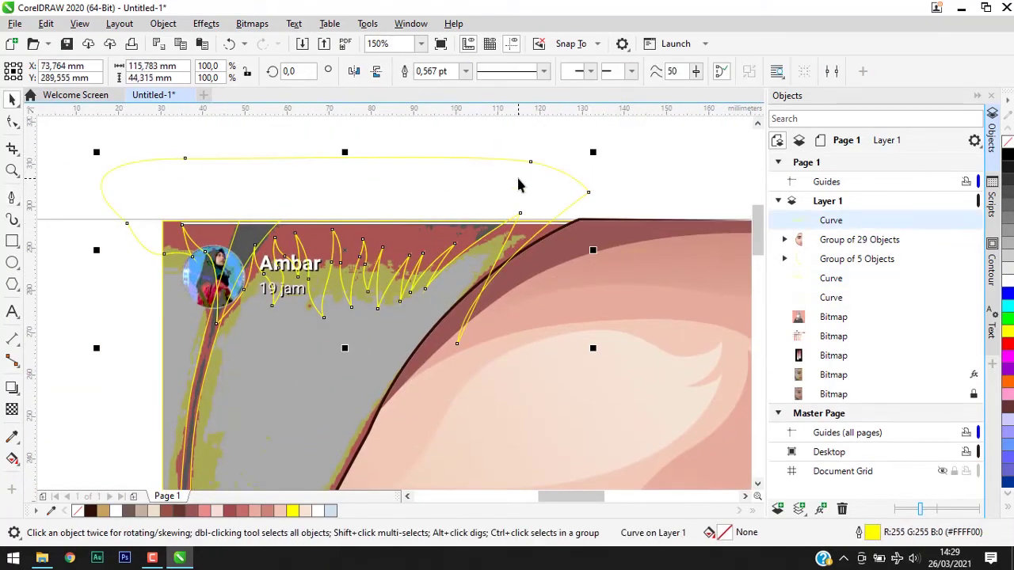
Step: Start a new Bézier strand along the hijab's jagged top edge
scroll(518, 185, "down", 3)
scroll(464, 283, "up", 1)
key("space")
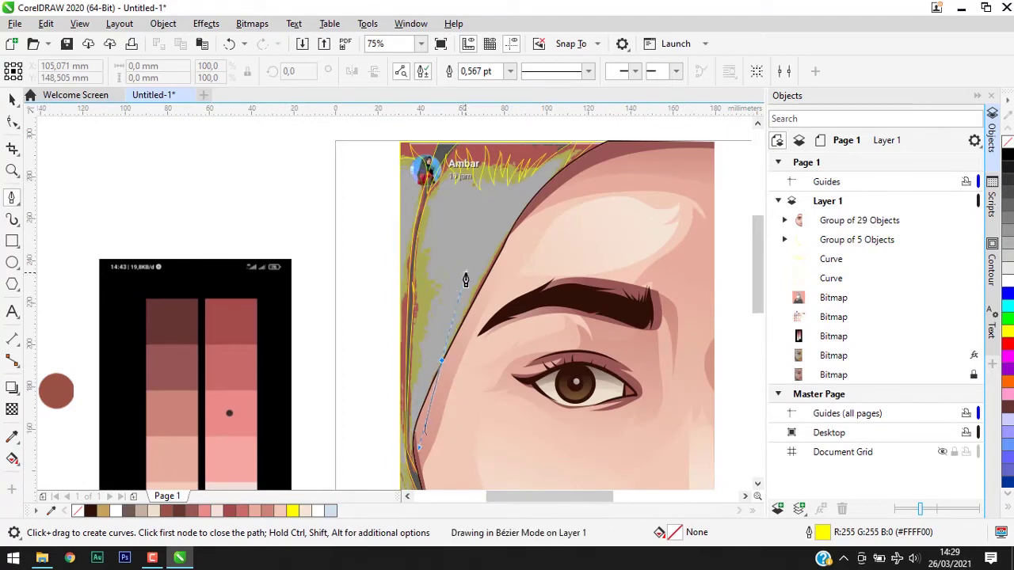
left_click(495, 225)
scroll(495, 244, "up", 1)
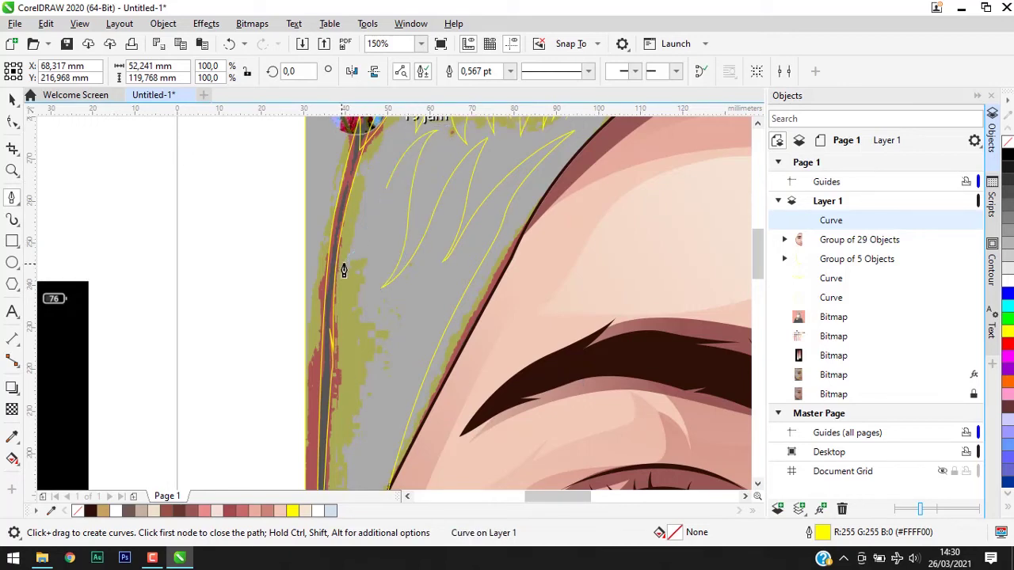
Step: Undo the last curve step and redraw the strand down the hijab's side edge
key("ctrl+z")
left_click_drag(329, 342, 393, 189)
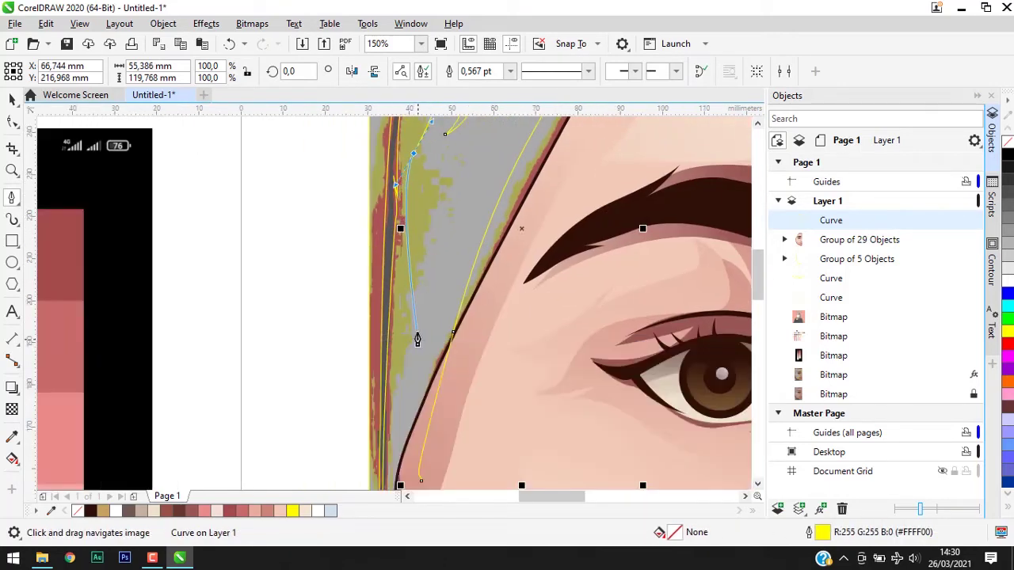
left_click_drag(380, 420, 412, 331)
scroll(411, 328, "up", 1)
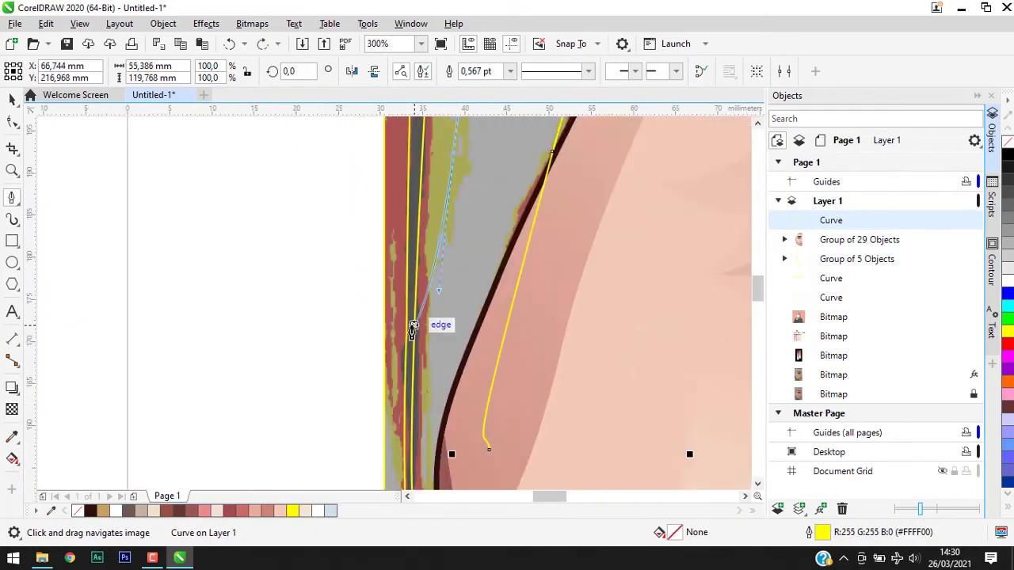
scroll(509, 187, "up", 1)
left_click_drag(509, 188, 549, 139)
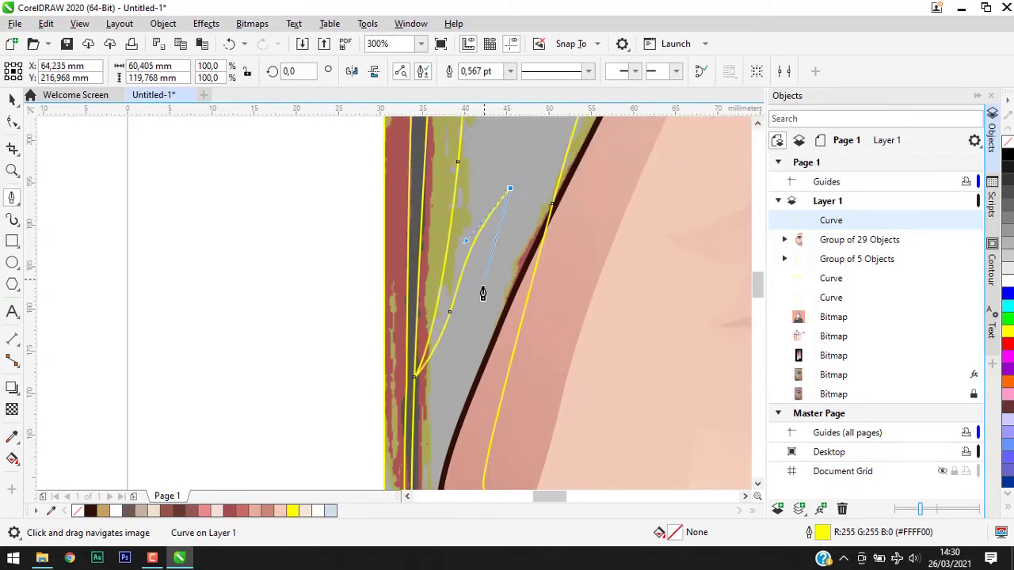
Step: Shape the strand along the hair edge and finish it at its top node
scroll(517, 292, "down", 1)
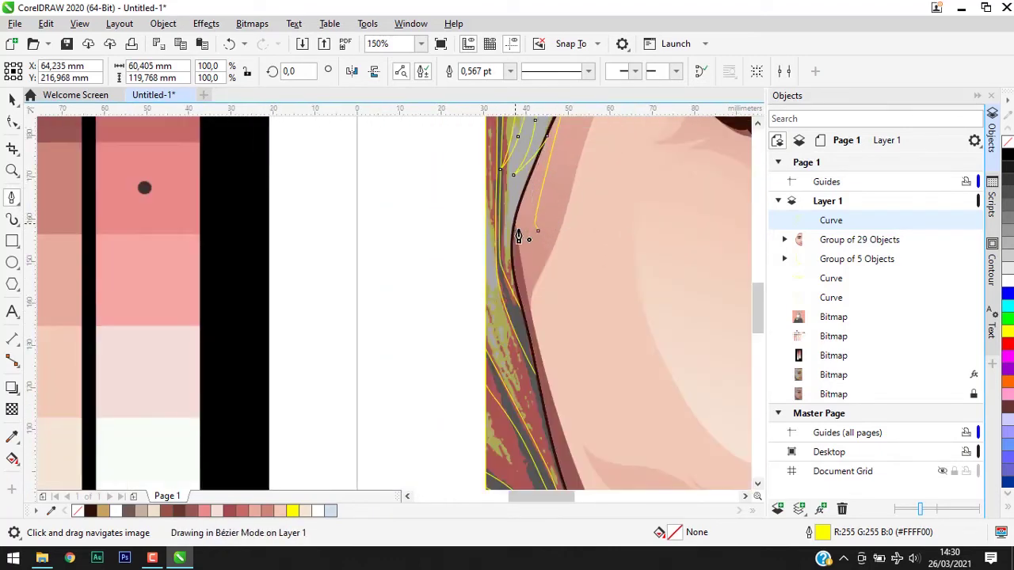
scroll(520, 229, "down", 1)
scroll(497, 271, "up", 1)
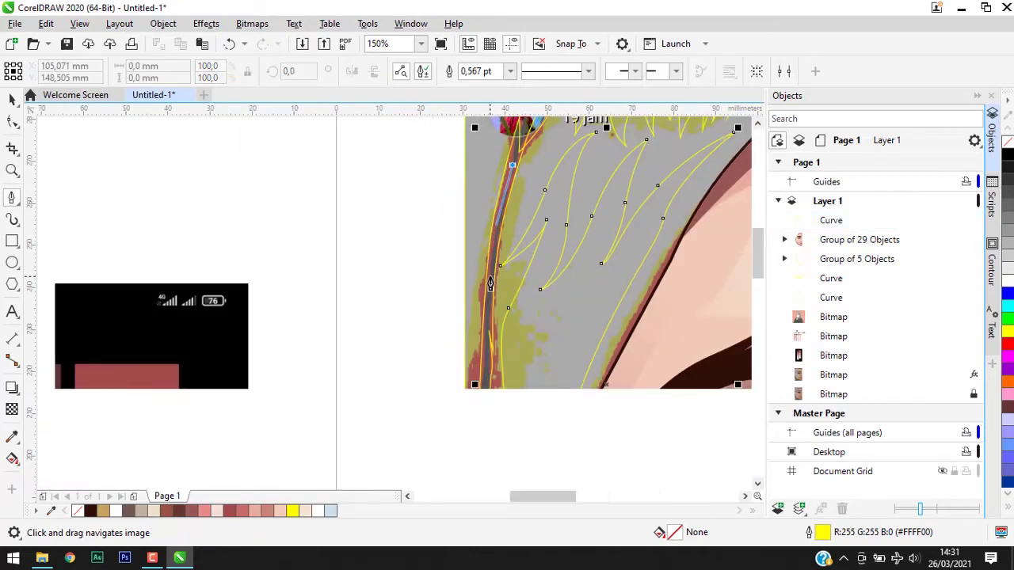
scroll(511, 158, "down", 3)
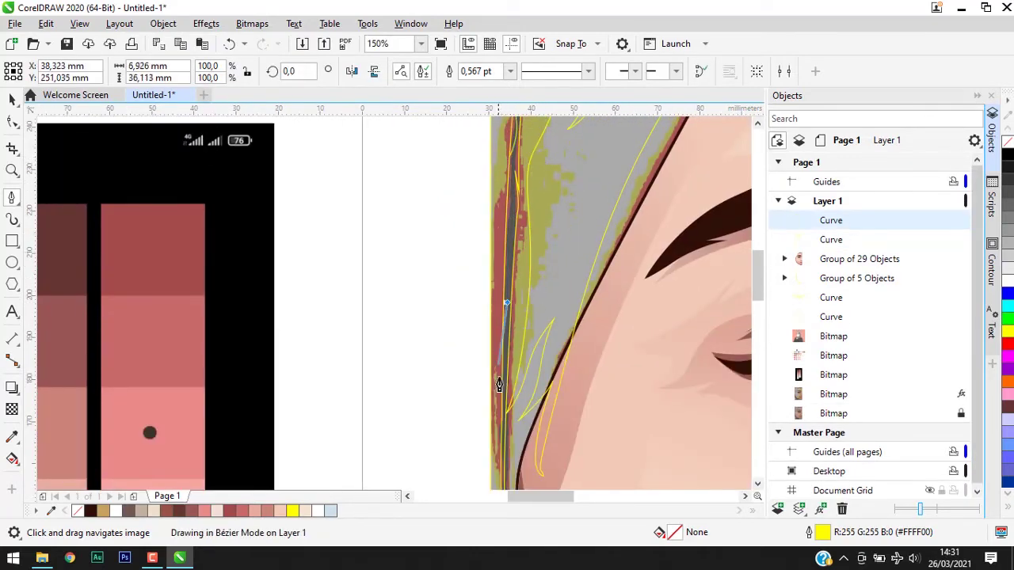
left_click(521, 294)
scroll(520, 294, "up", 3)
left_click_drag(464, 372, 457, 265)
left_click(492, 124)
Step: Draw another fold strand from the hijab's top edge down beside the temple
scroll(492, 125, "up", 3)
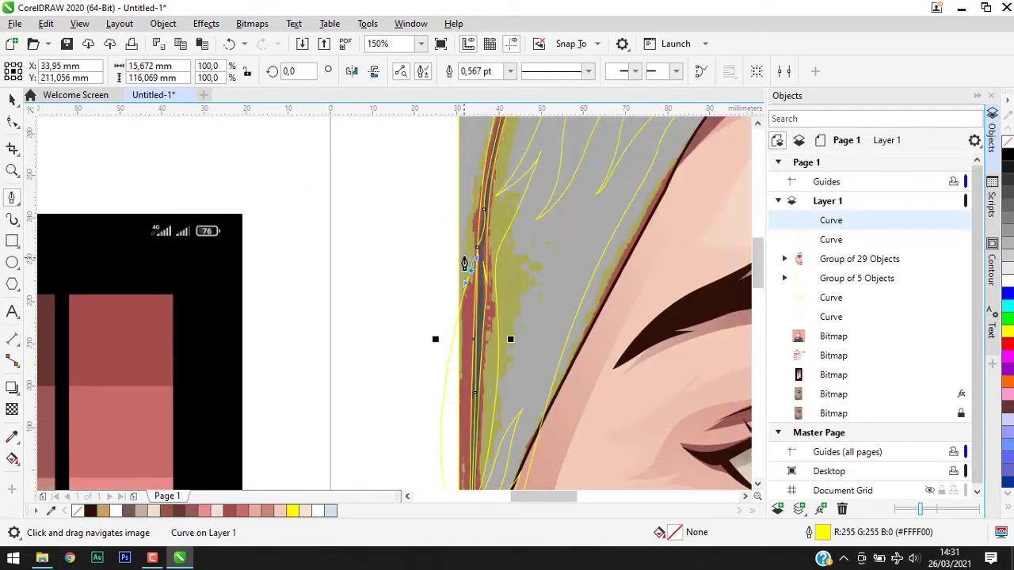
scroll(500, 216, "down", 1)
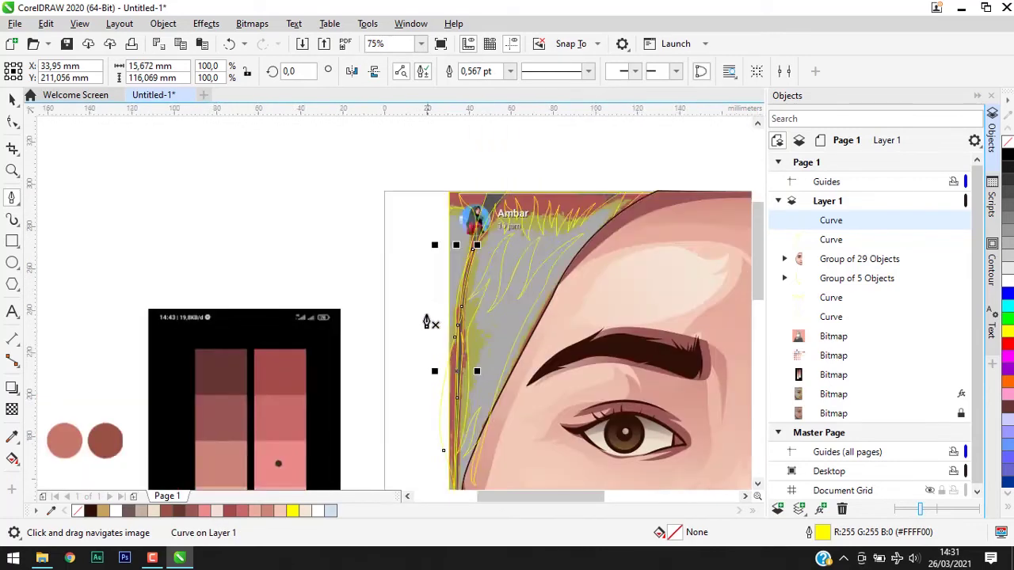
scroll(430, 321, "down", 1)
scroll(604, 210, "up", 2)
left_click(452, 137)
left_click(457, 198)
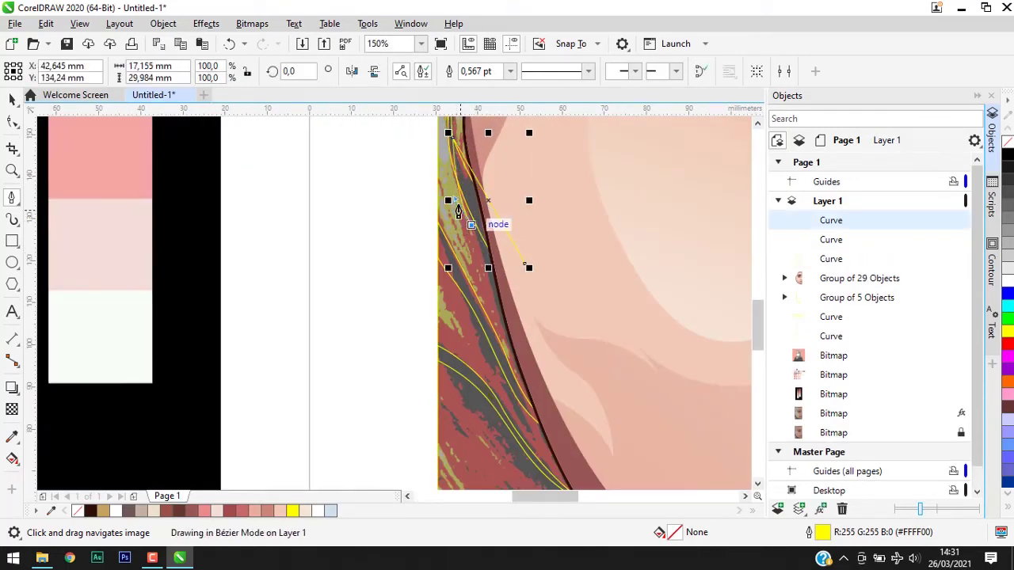
scroll(456, 198, "up", 2)
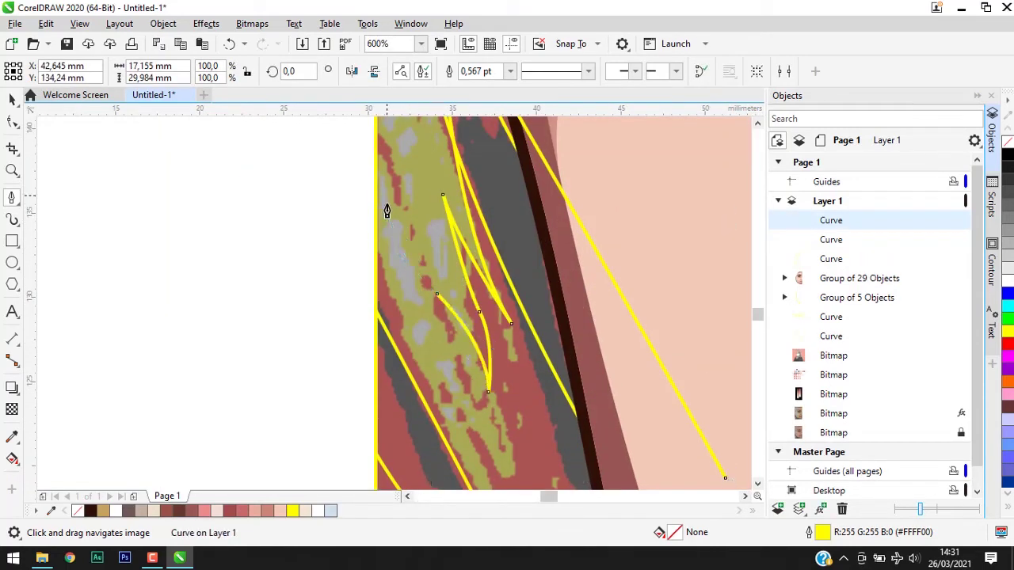
left_click(469, 392)
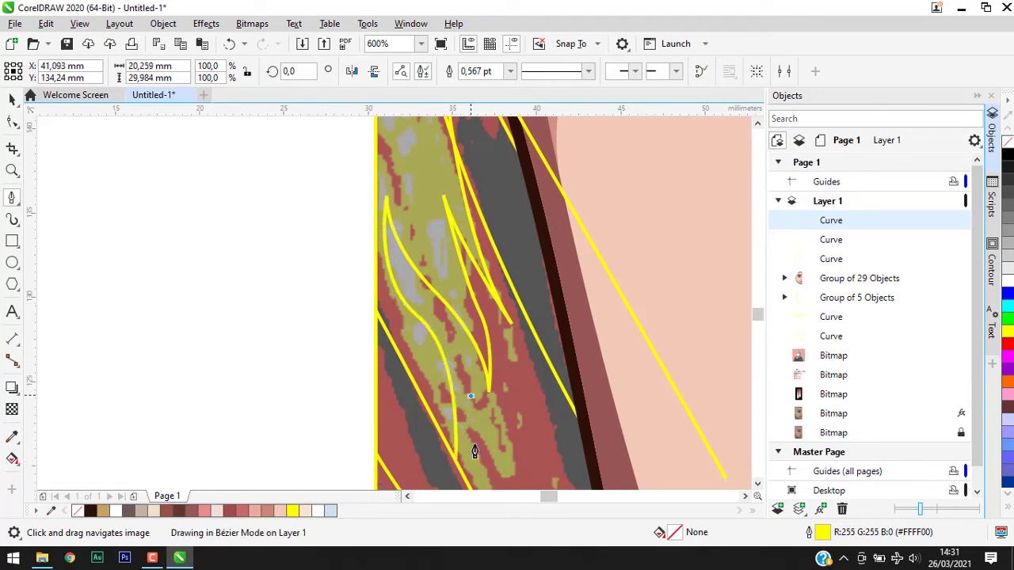
scroll(496, 315, "down", 1)
scroll(586, 370, "up", 1)
Step: Add a final curved node to the current fold strand and finish it
scroll(566, 267, "down", 2)
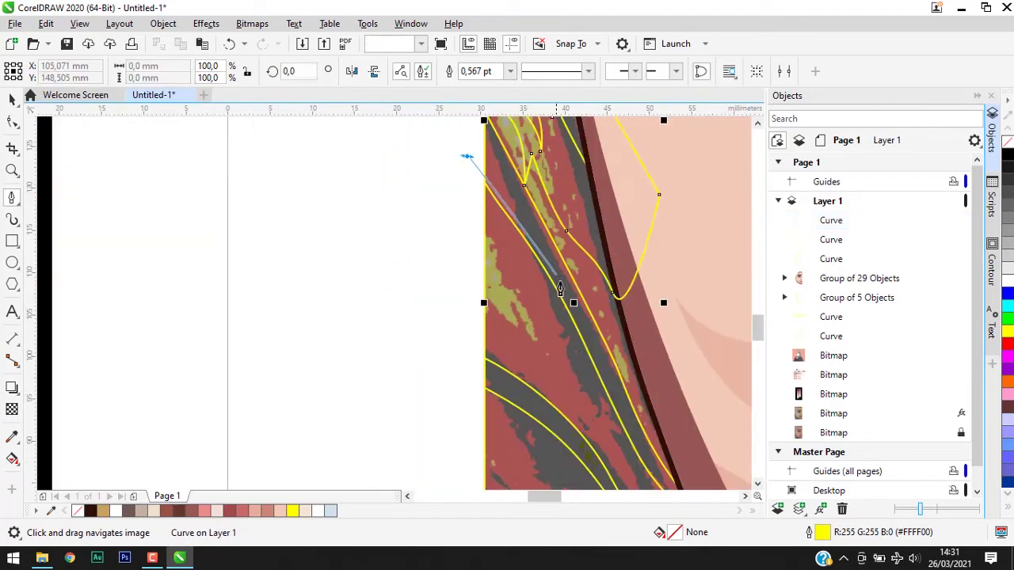
scroll(464, 154, "up", 1)
left_click_drag(656, 377, 676, 385)
key("space")
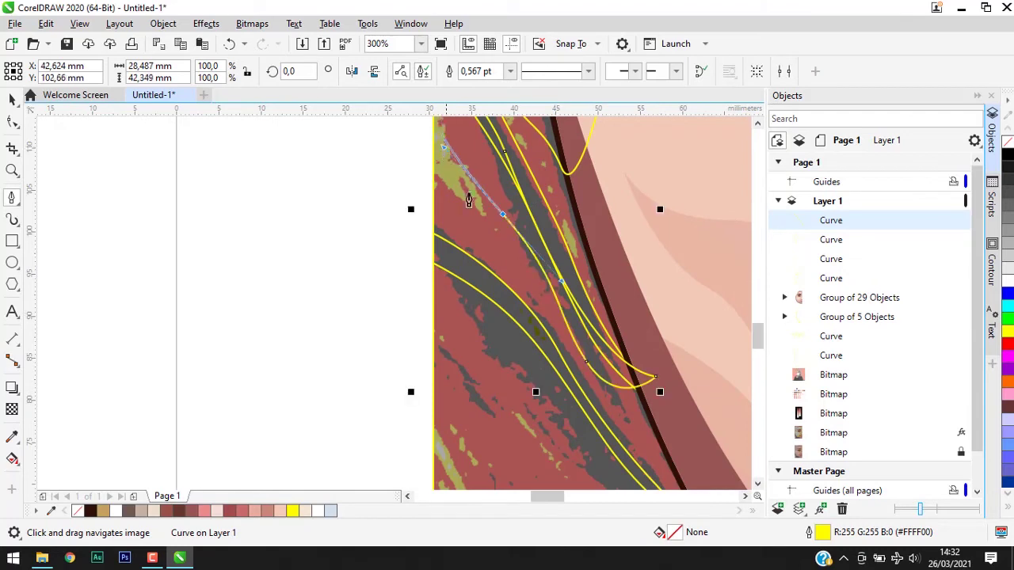
Step: Draw a new fold strand bending downward over the hijab
scroll(492, 275, "up", 2)
left_click(420, 316)
scroll(419, 261, "down", 2)
left_click_drag(420, 254, 456, 279)
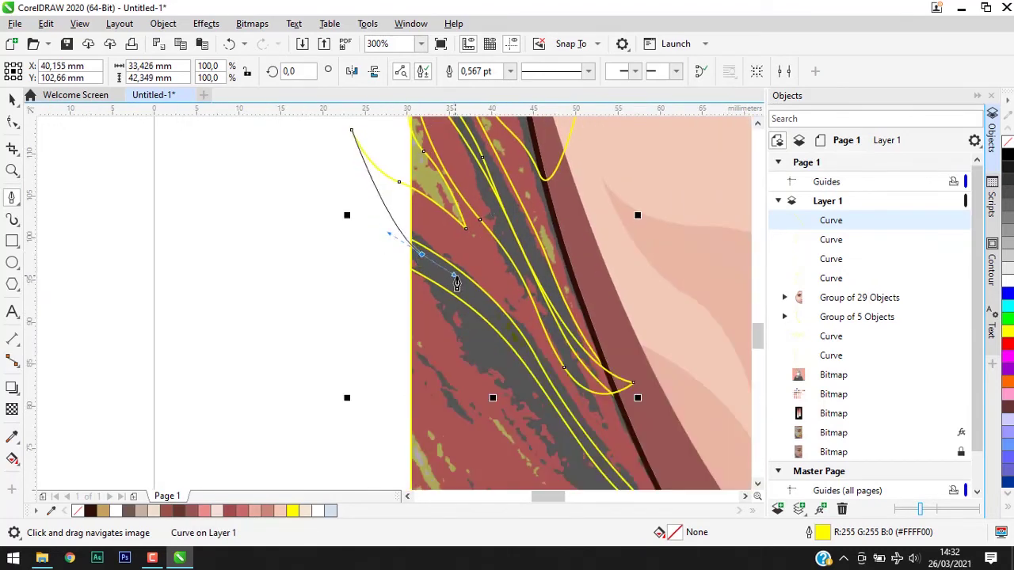
left_click_drag(657, 437, 632, 368)
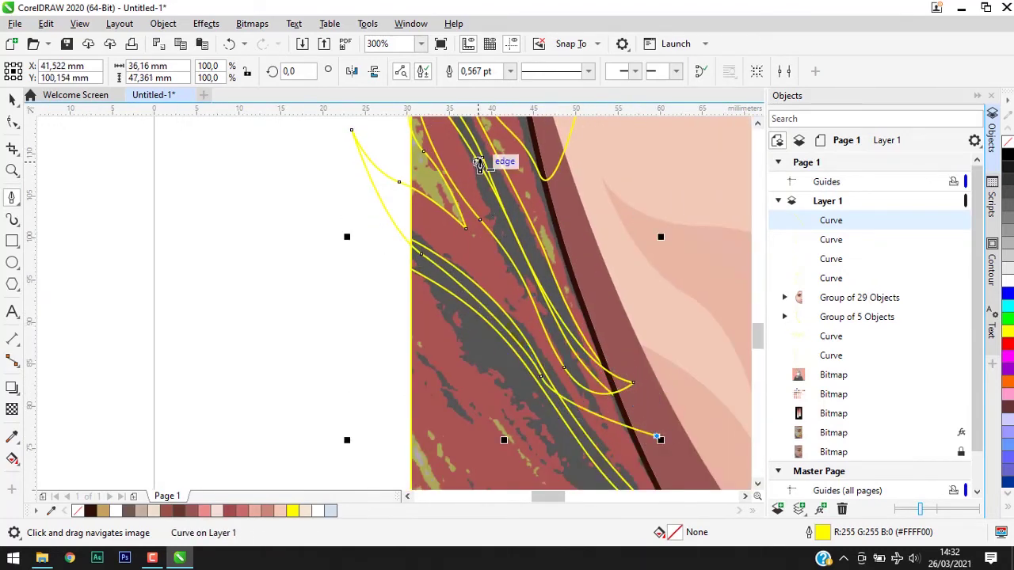
scroll(657, 344, "down", 2)
scroll(656, 343, "up", 1)
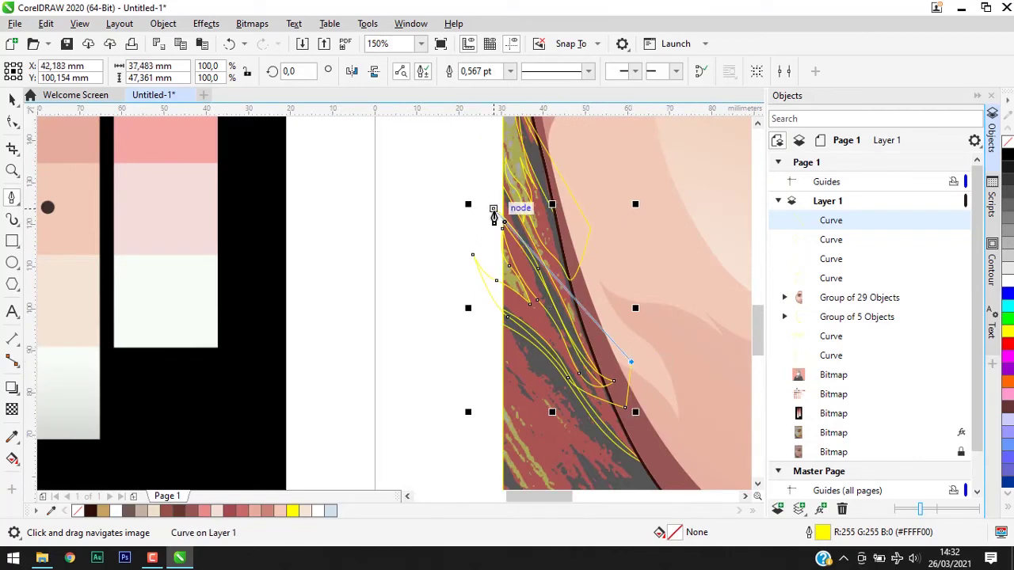
scroll(585, 349, "up", 1)
scroll(484, 379, "down", 1)
scroll(504, 486, "up", 1)
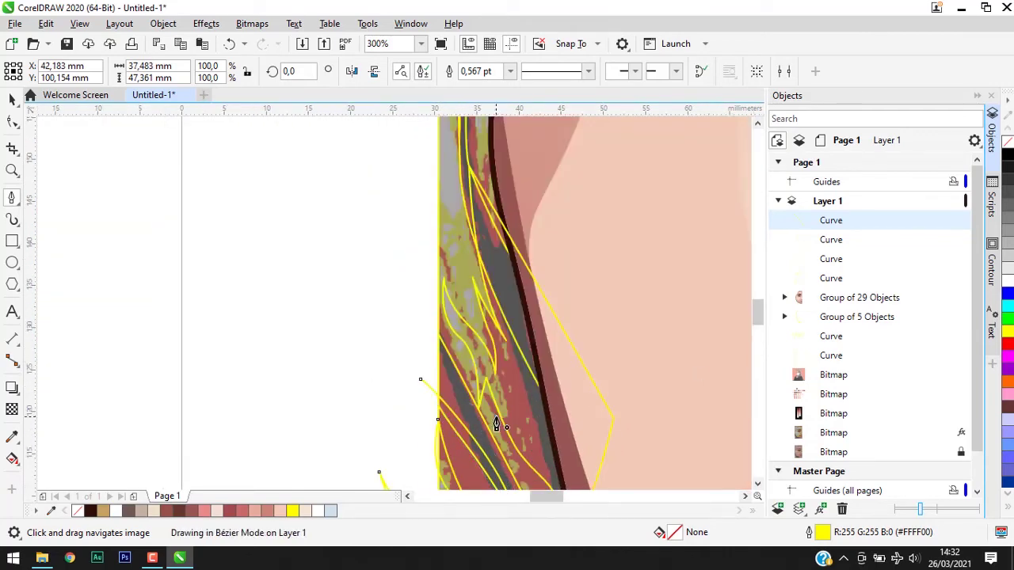
scroll(507, 356, "down", 2)
scroll(531, 288, "up", 1)
scroll(543, 237, "up", 1)
Step: Draw another curved strand following a hijab fold near the jaw
left_click(479, 283)
left_click_drag(575, 387, 639, 453)
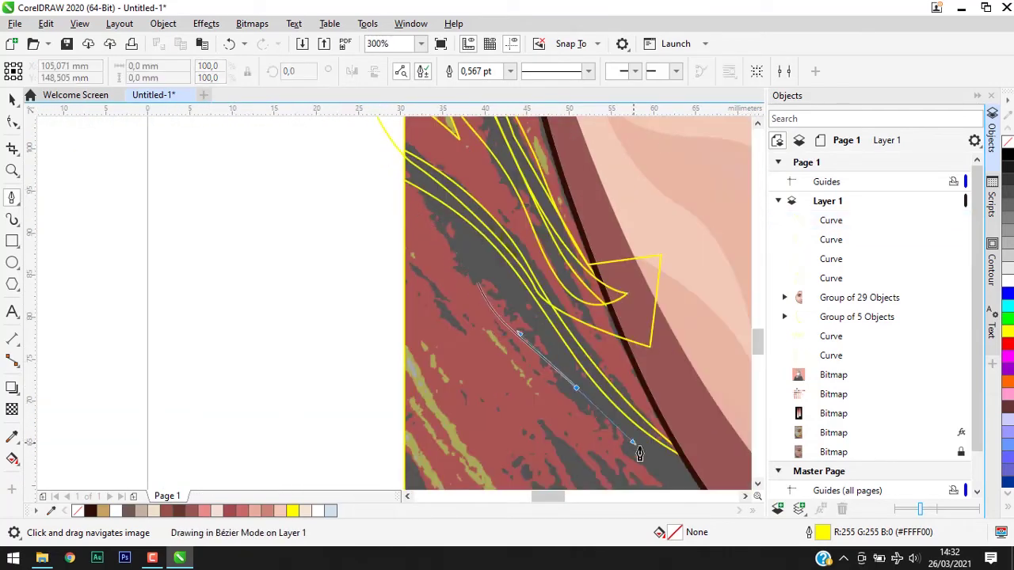
scroll(427, 252, "down", 1)
scroll(526, 380, "up", 1)
left_click(523, 368)
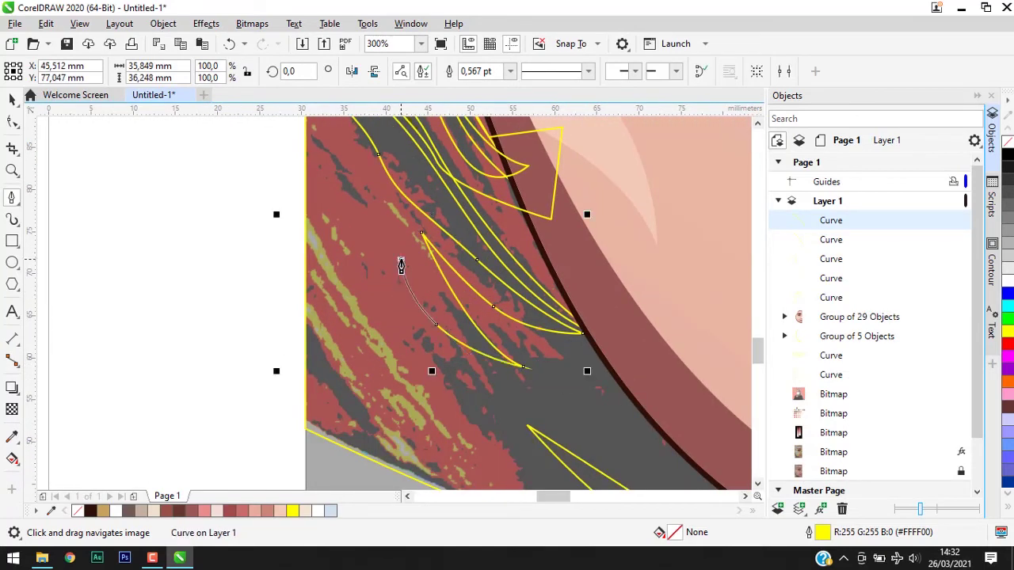
left_click_drag(458, 384, 512, 433)
scroll(512, 433, "down", 1)
scroll(494, 325, "up", 1)
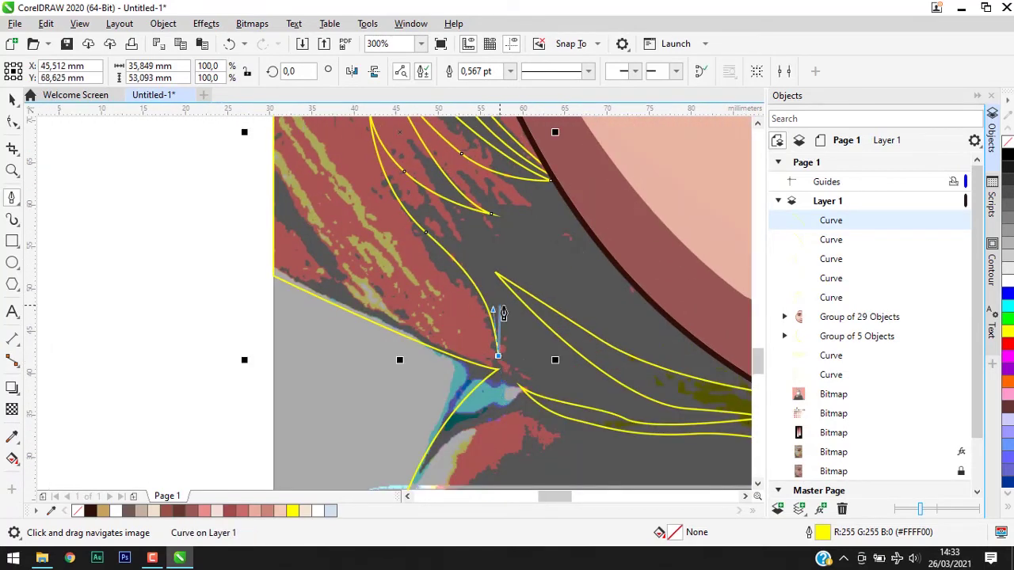
left_click(593, 386)
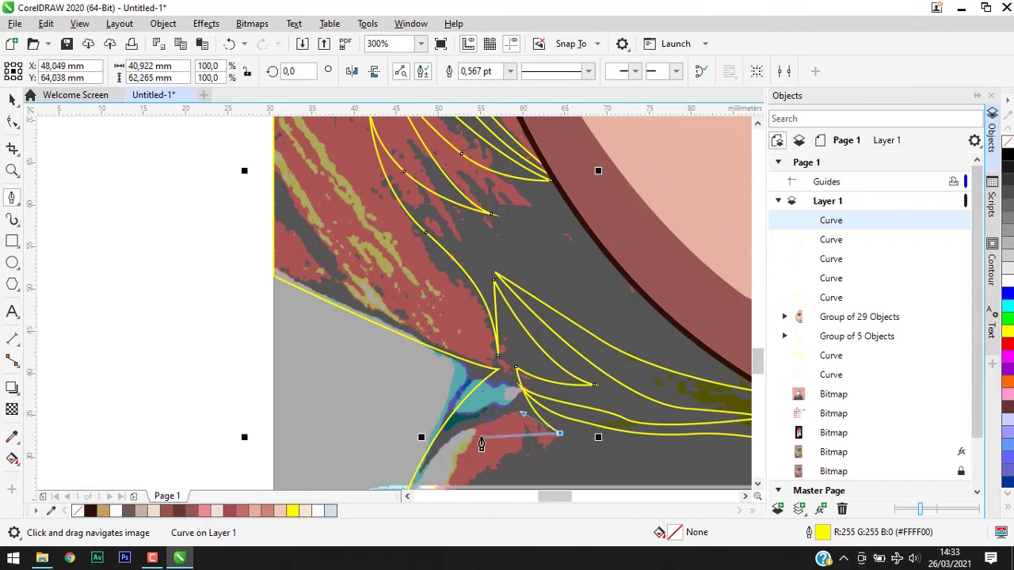
scroll(481, 443, "down", 1)
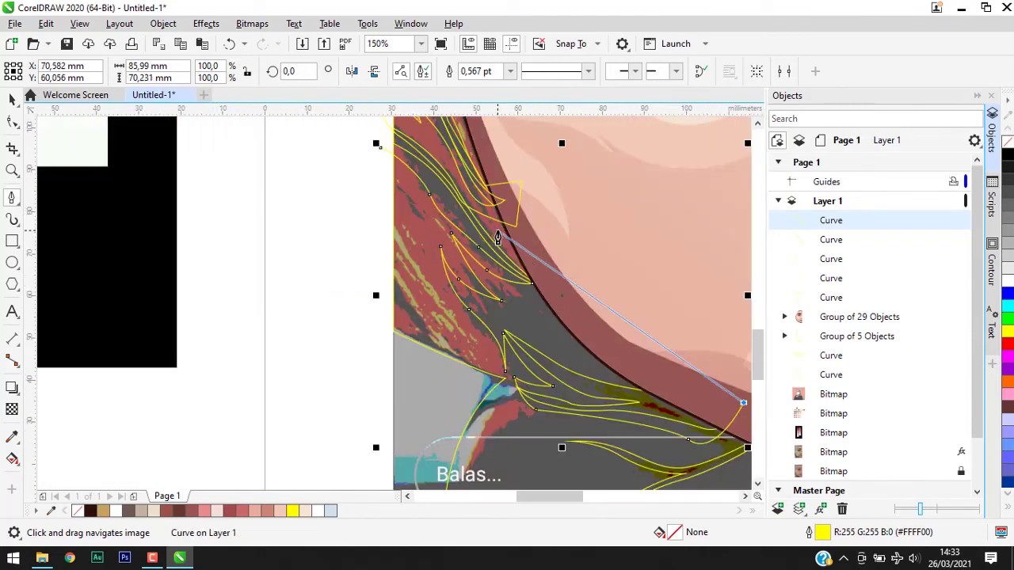
scroll(570, 362, "up", 1)
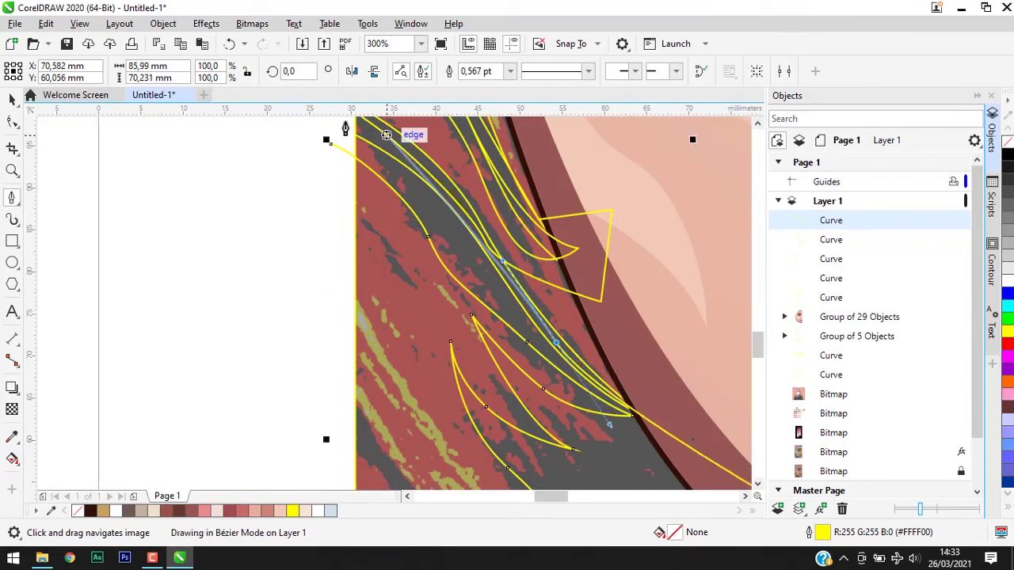
scroll(325, 183, "down", 1)
scroll(323, 347, "up", 1)
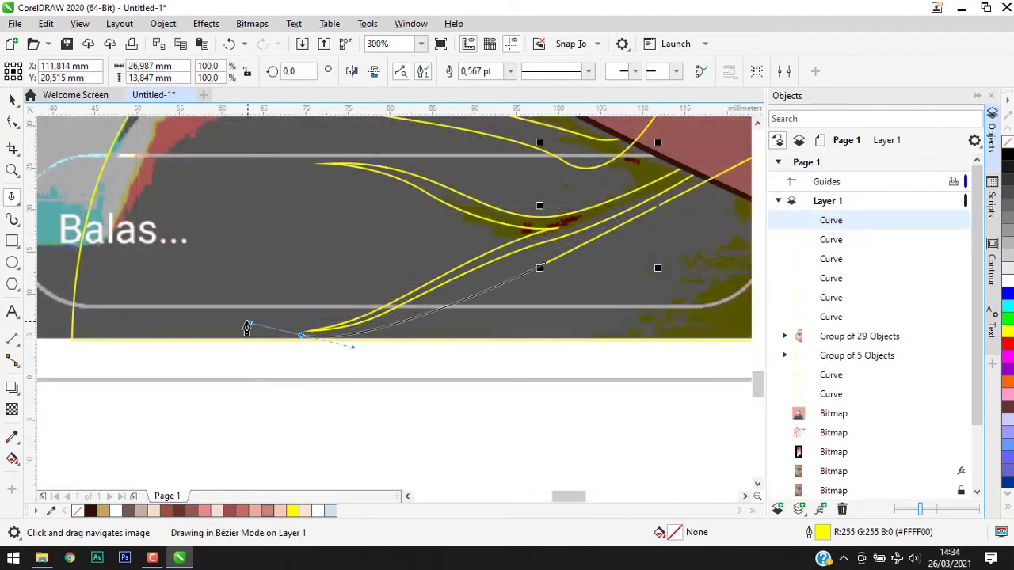
Step: Draw a strand along the hijab's bottom edge and close it on its start node
left_click_drag(245, 328, 441, 276)
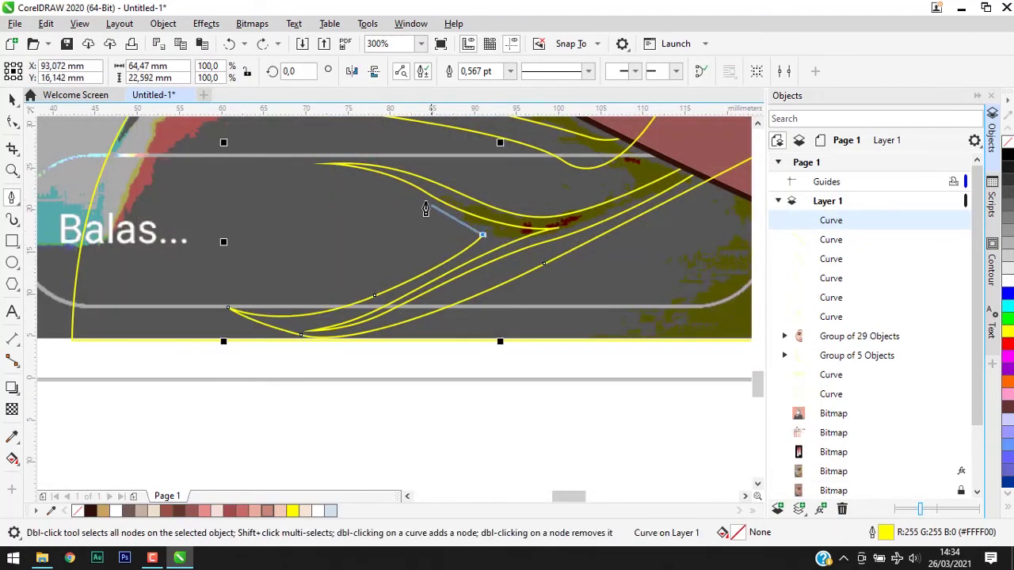
left_click_drag(422, 200, 328, 178)
left_click(279, 171)
scroll(238, 214, "down", 1)
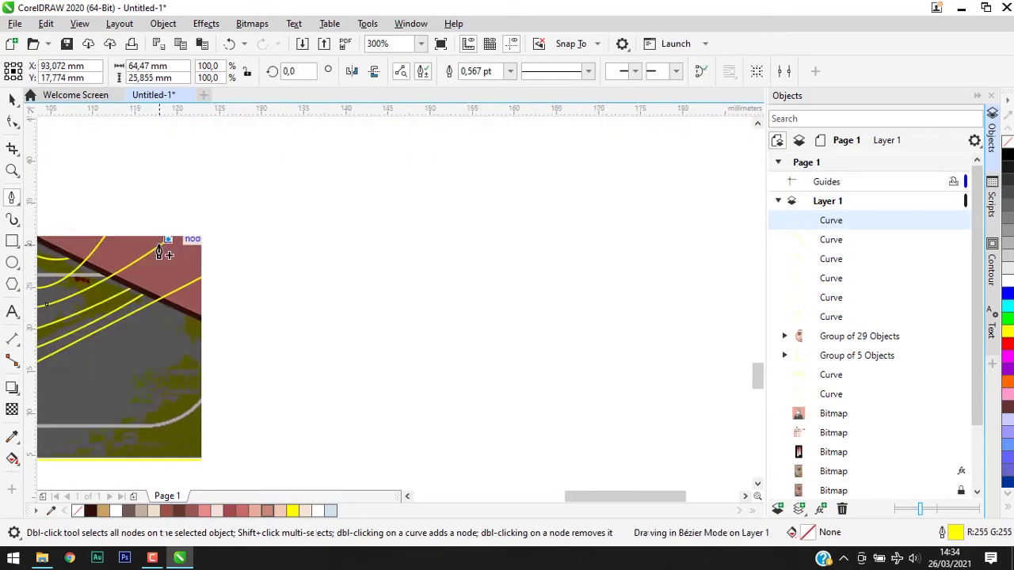
scroll(182, 253, "down", 1)
Step: Group the six new strand curves and deselect everything
scroll(199, 272, "down", 2)
key("ctrl+g")
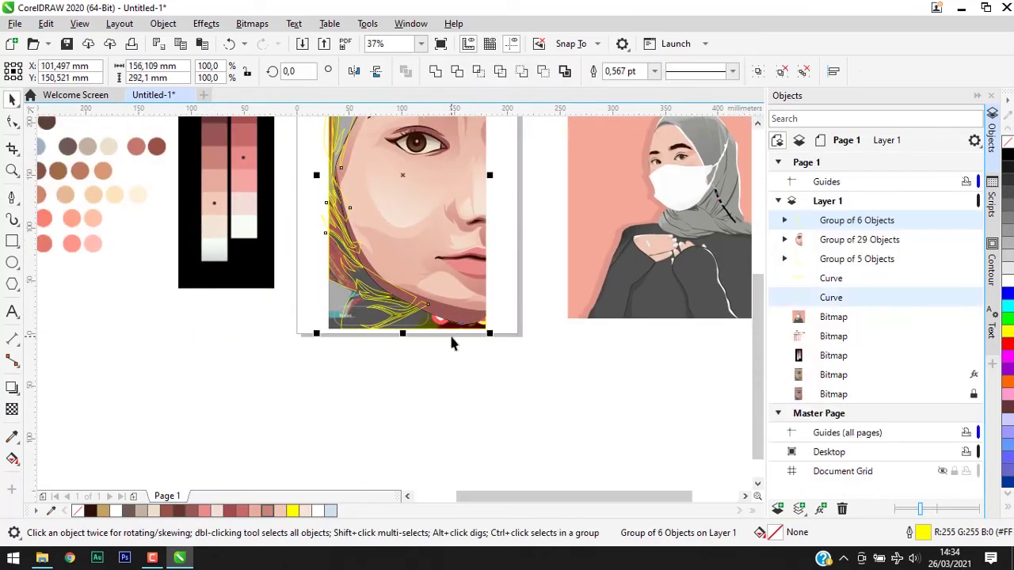
left_click(558, 194)
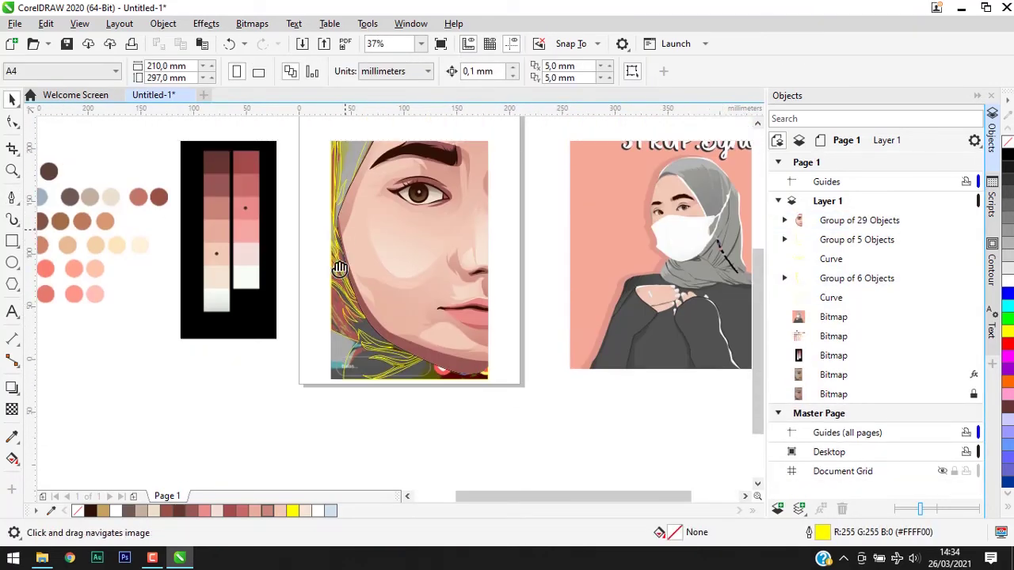
Step: Sample grey #91918F from the reference photo's hijab and apply it to the hijab
key("i")
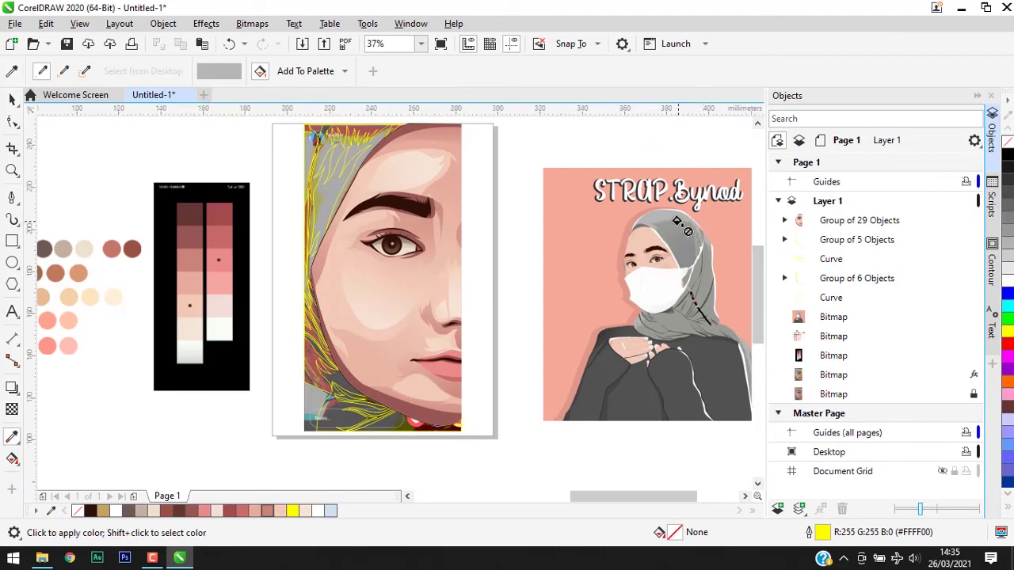
scroll(681, 205, "up", 2)
left_click_drag(159, 126, 364, 198)
scroll(389, 224, "down", 2)
scroll(389, 224, "up", 2)
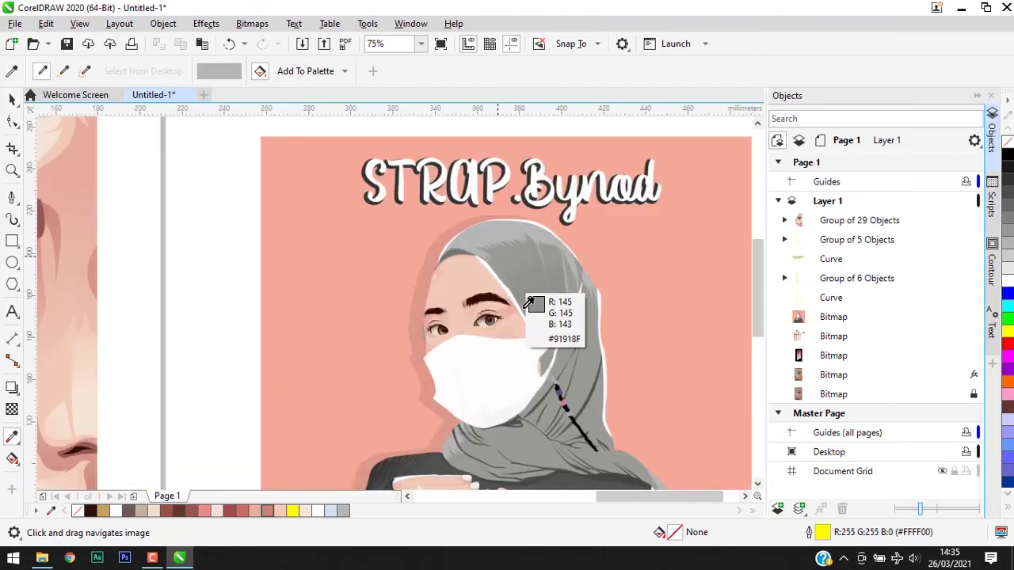
scroll(547, 297, "up", 3)
scroll(534, 277, "up", 1)
scroll(396, 305, "down", 6)
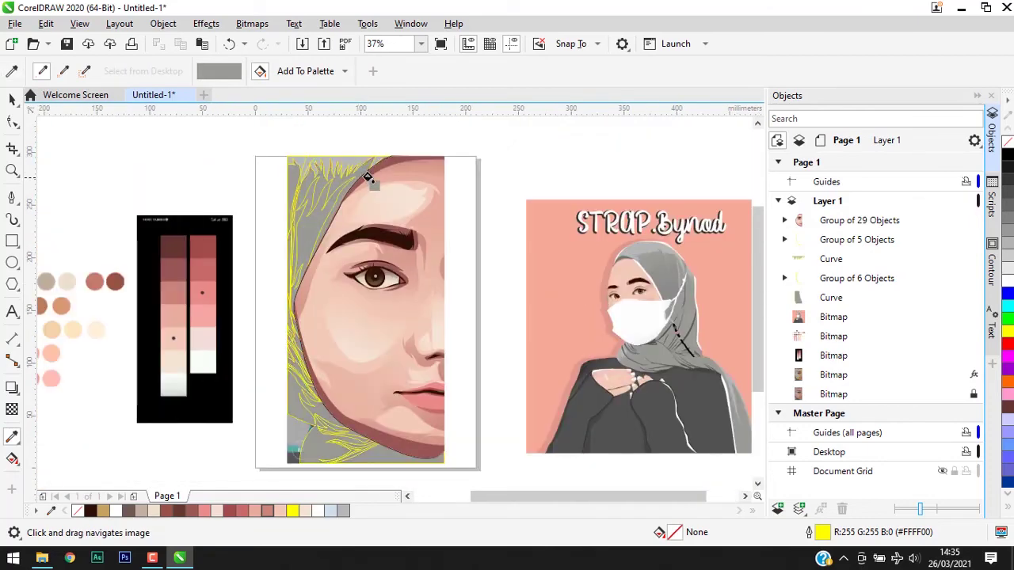
scroll(668, 277, "up", 1)
scroll(673, 354, "up", 4)
scroll(423, 274, "down", 5)
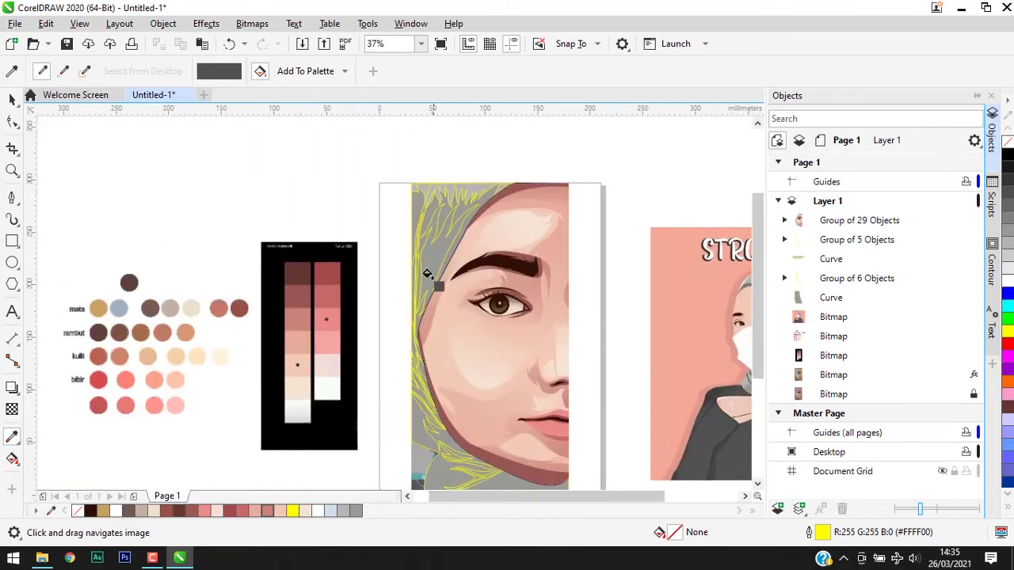
scroll(403, 280, "up", 3)
key("space")
left_click(399, 292)
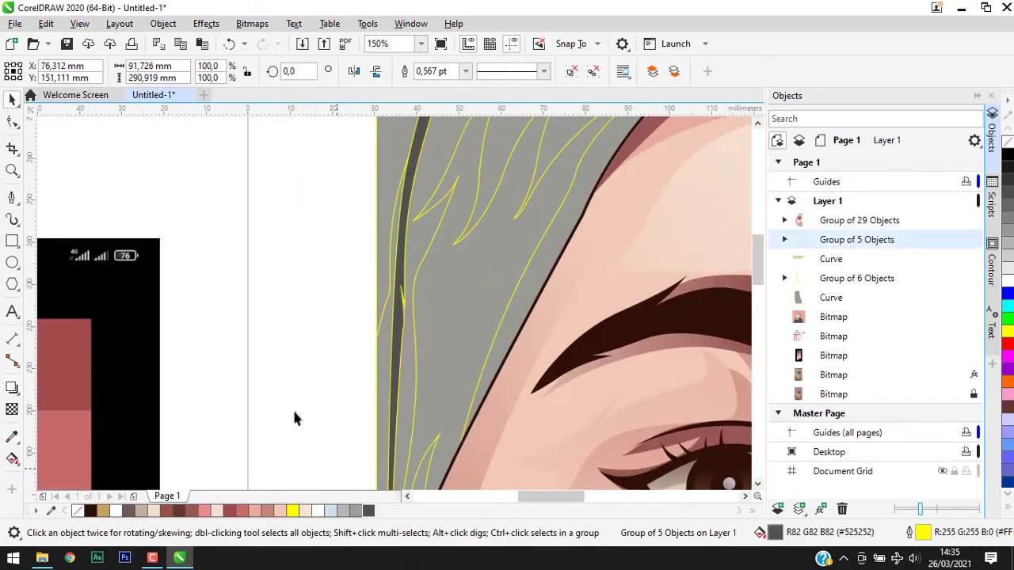
Step: Sample the reference hijab's grey again with the Color Eyedropper
scroll(294, 418, "down", 5)
key("space")
scroll(507, 339, "up", 2)
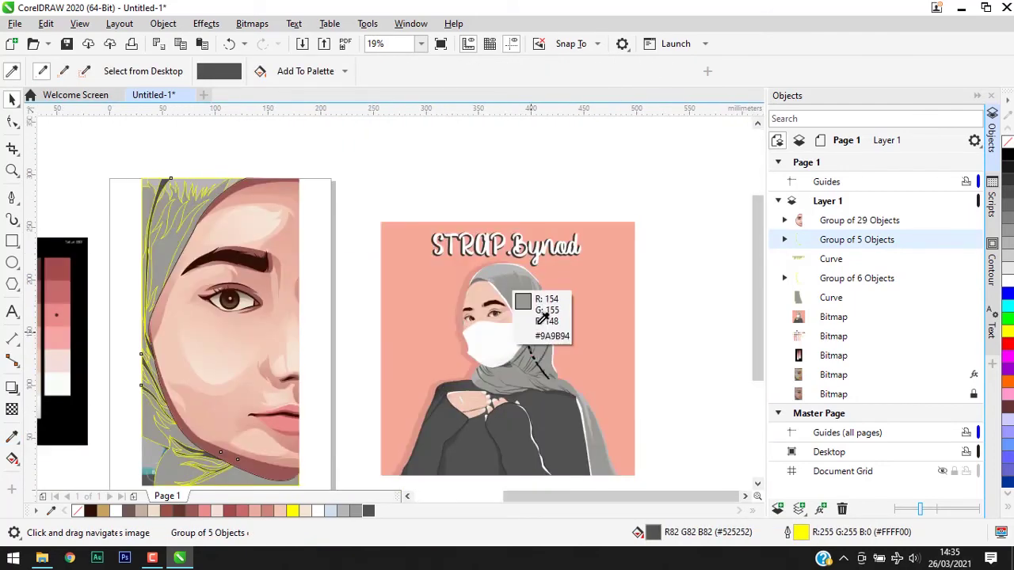
scroll(543, 317, "up", 2)
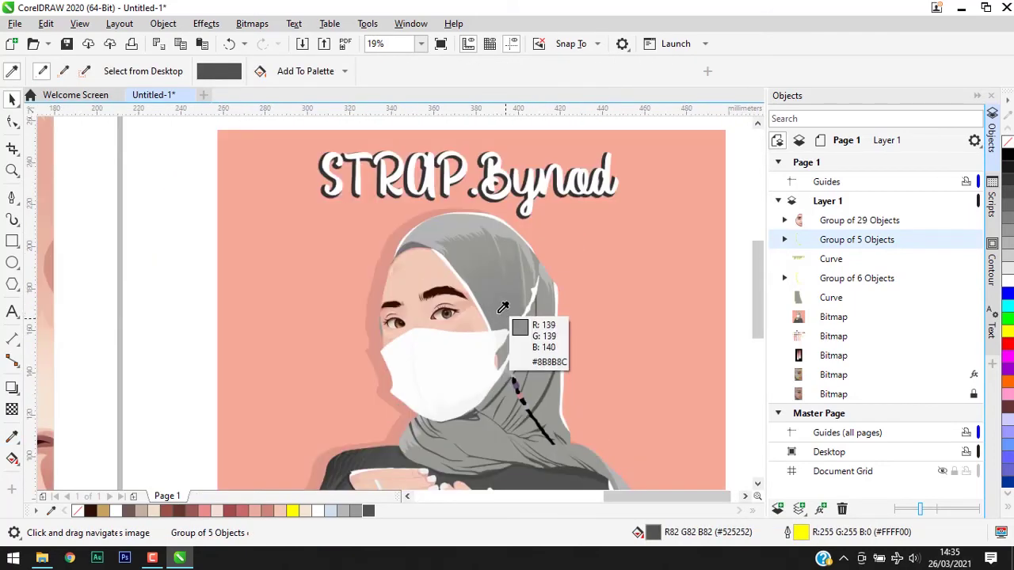
scroll(502, 307, "down", 2)
key("space")
Step: Give the strand group and hijab shape sampled greys like #9A9B94, leaving no yellow outlines
left_click(352, 220)
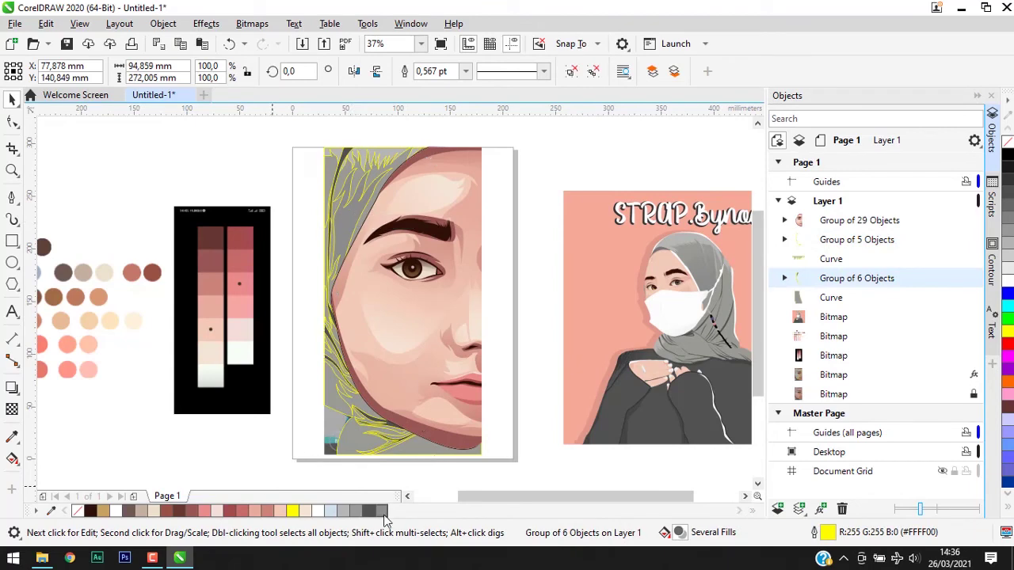
left_click(409, 148)
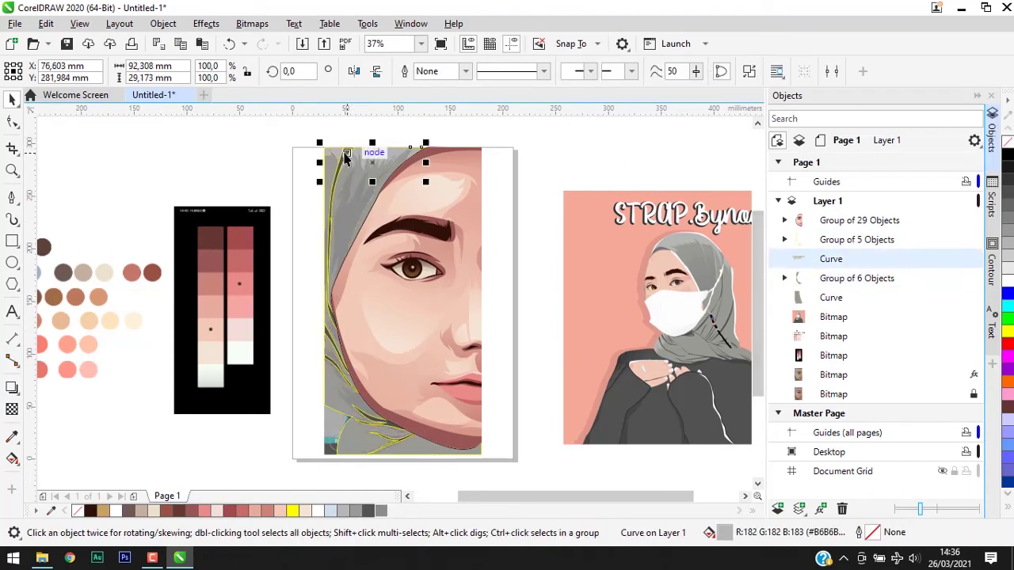
left_click(345, 156)
left_click(607, 139)
scroll(404, 348, "down", 2)
left_click(823, 297)
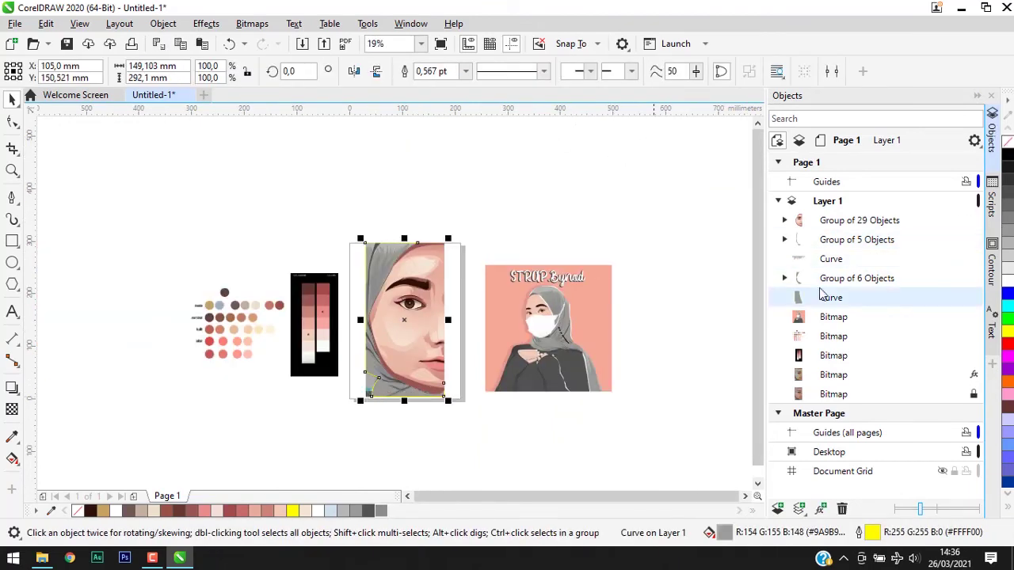
left_click(607, 161)
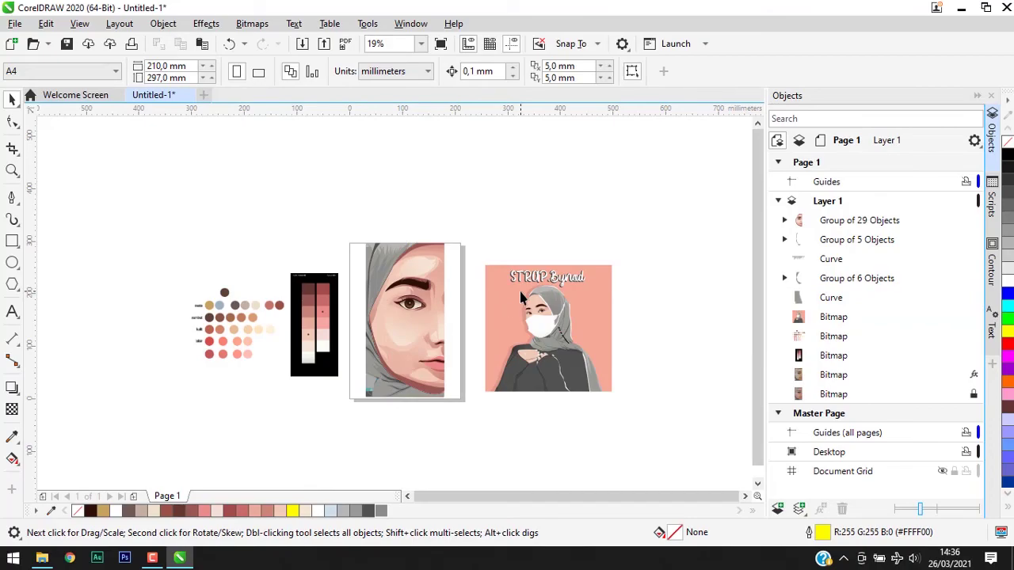